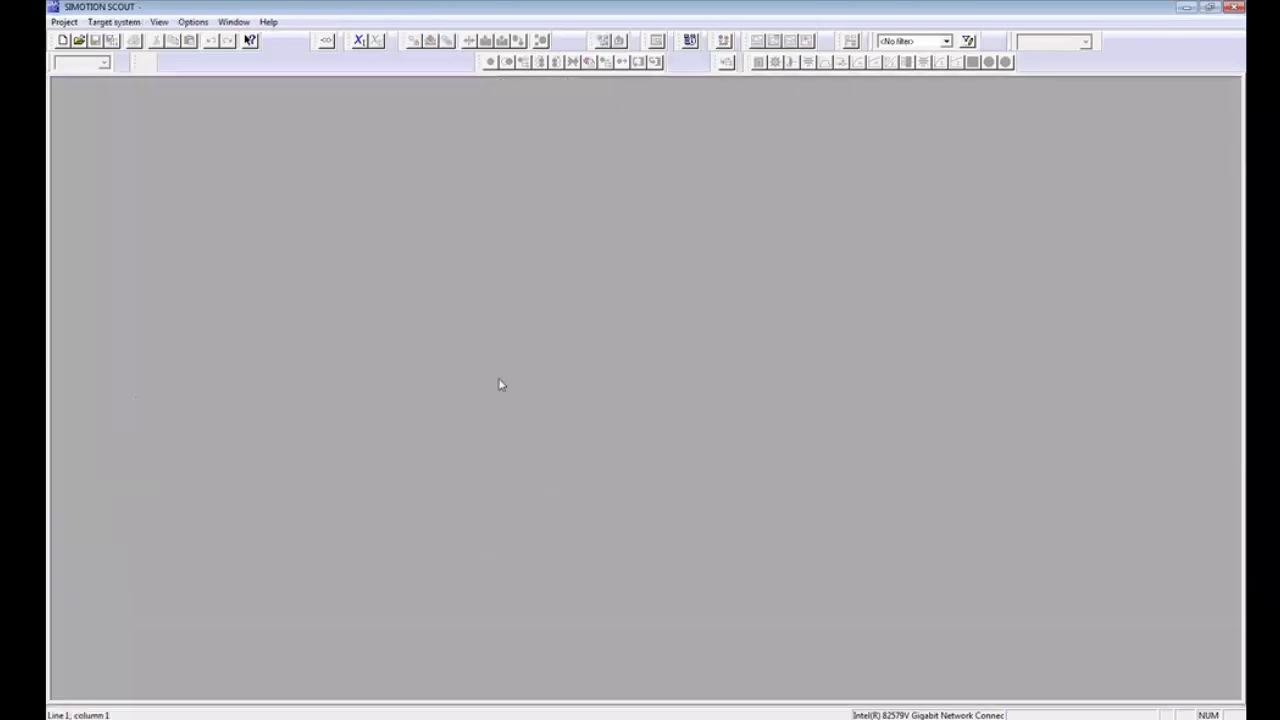
Step: Start the project generator to create a new project and acknowledge the important information notice
click(64, 22)
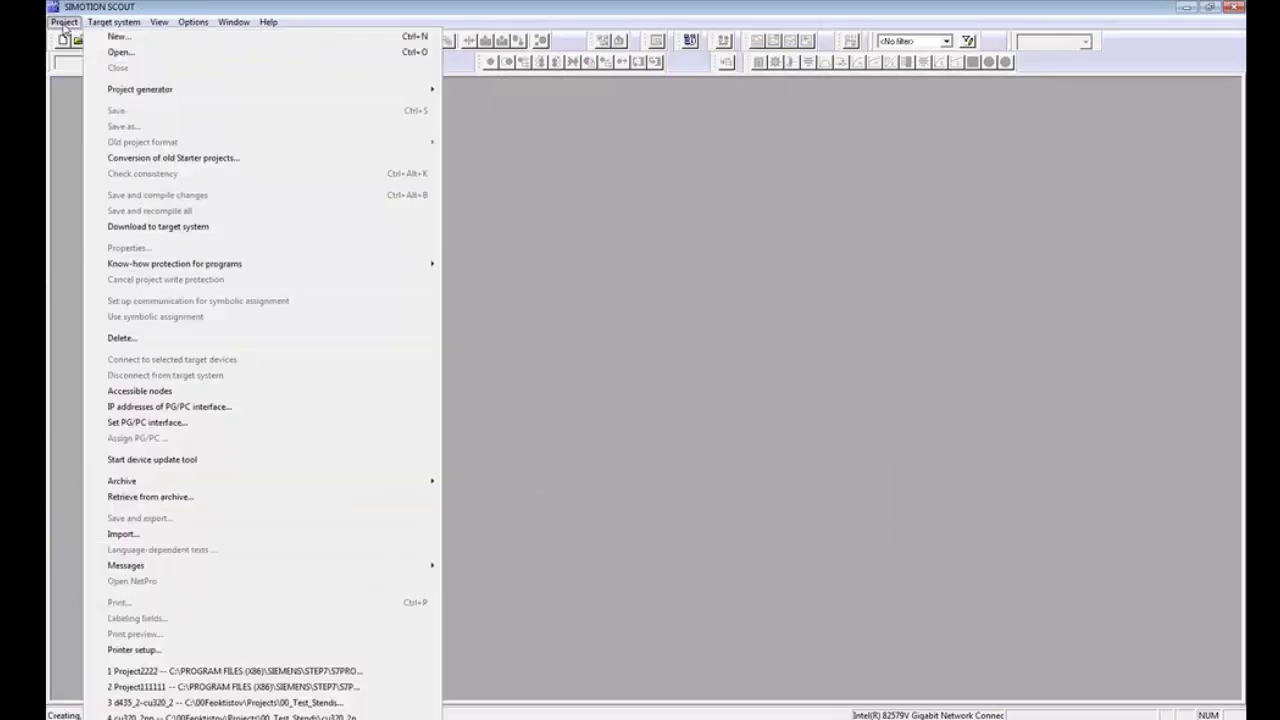
mouse_move(140, 92)
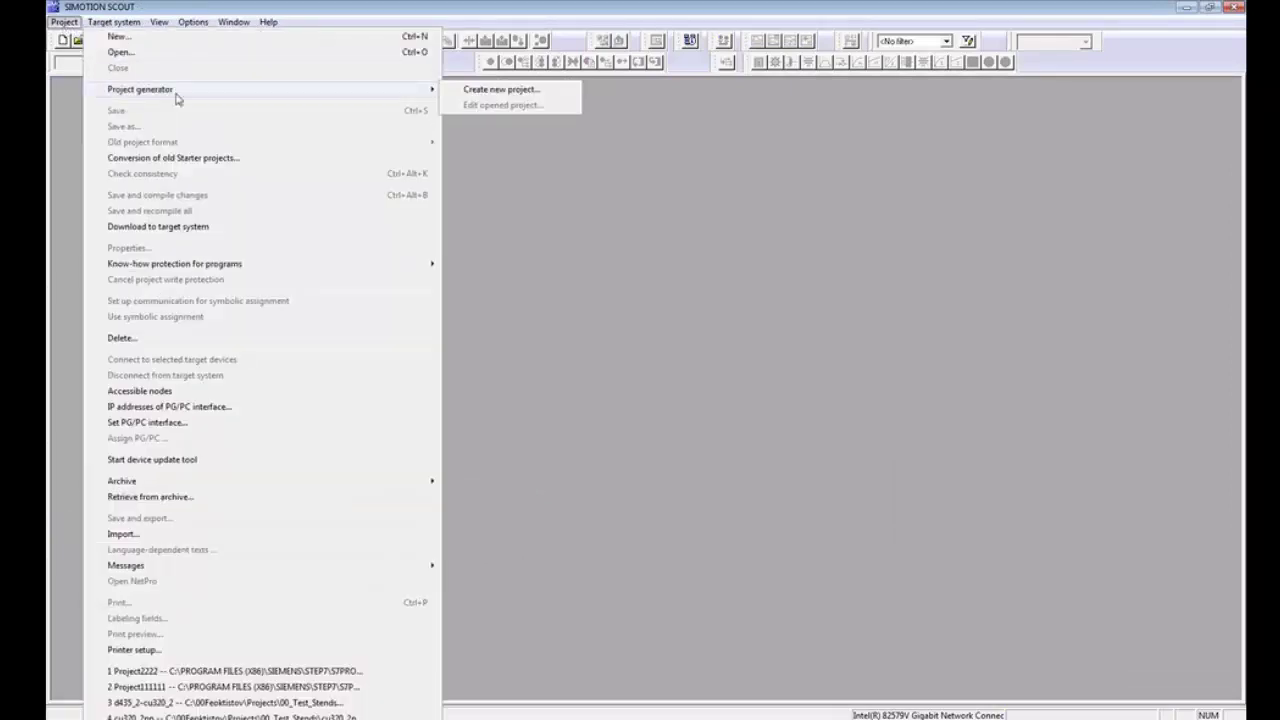
click(452, 90)
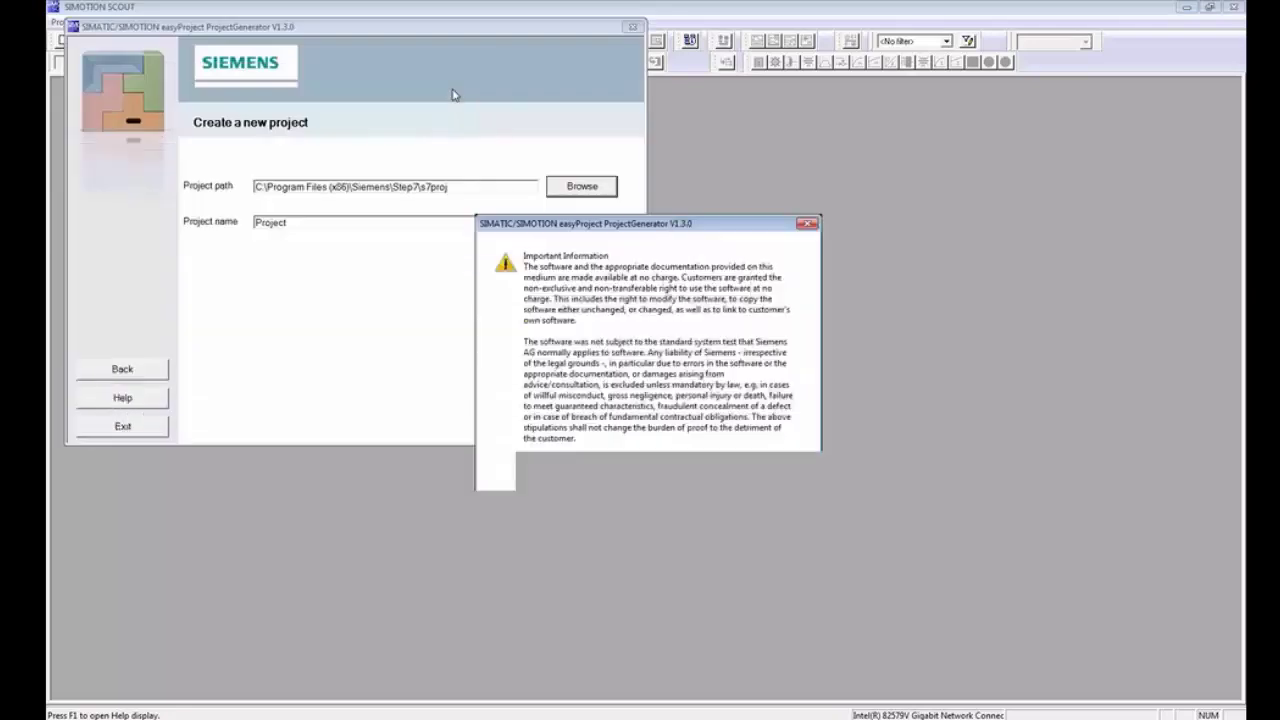
drag(581, 226, 712, 223)
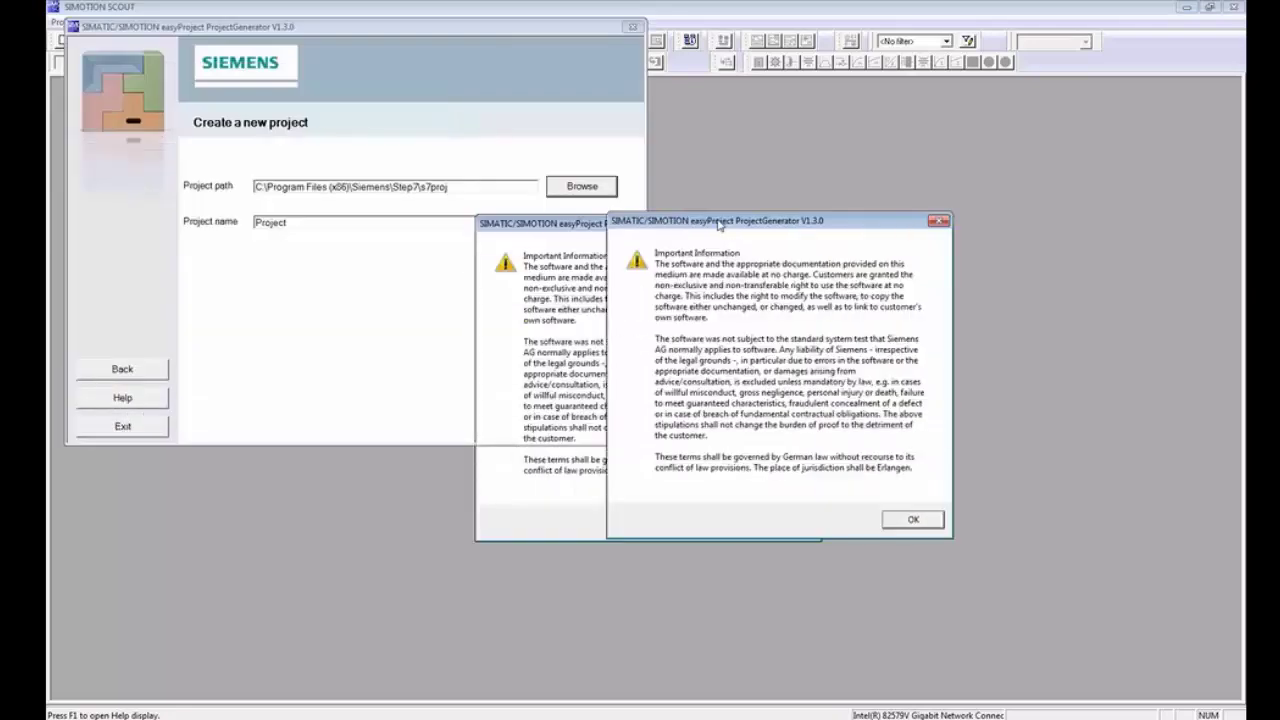
click(912, 518)
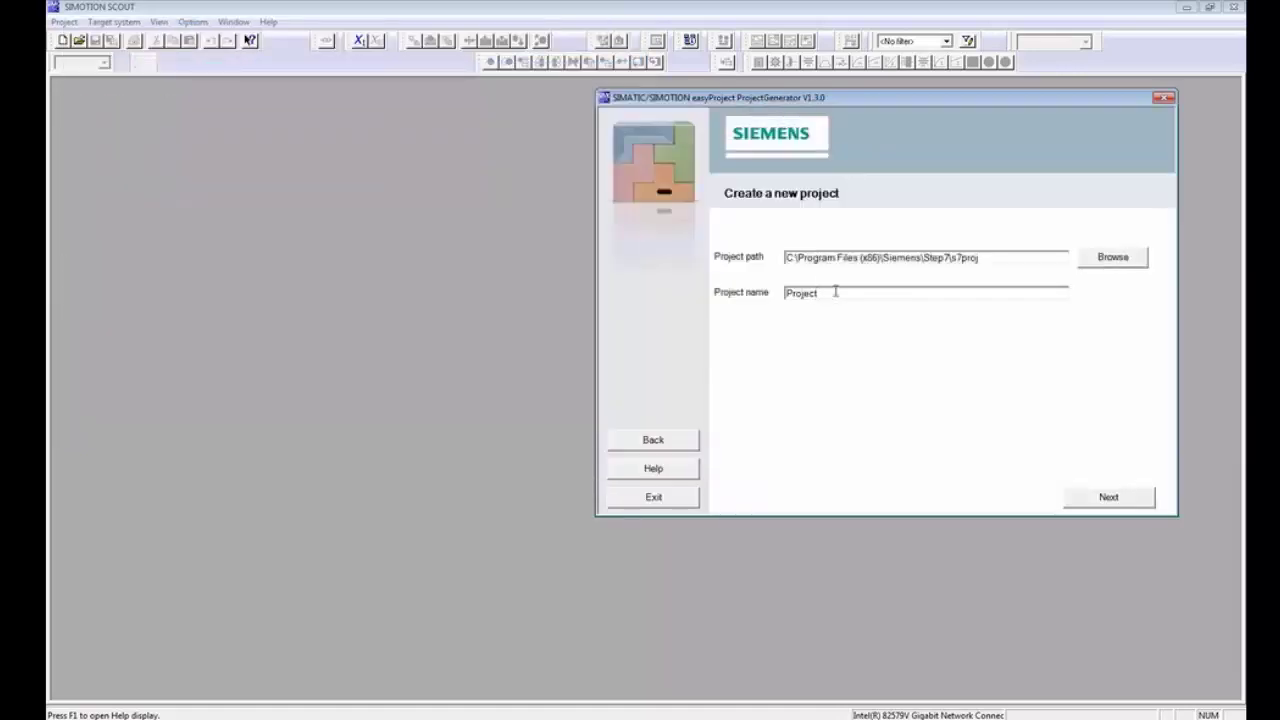
Step: Name the new project Project33333 and continue to the device selection
click(835, 292)
text(33333)
click(1090, 501)
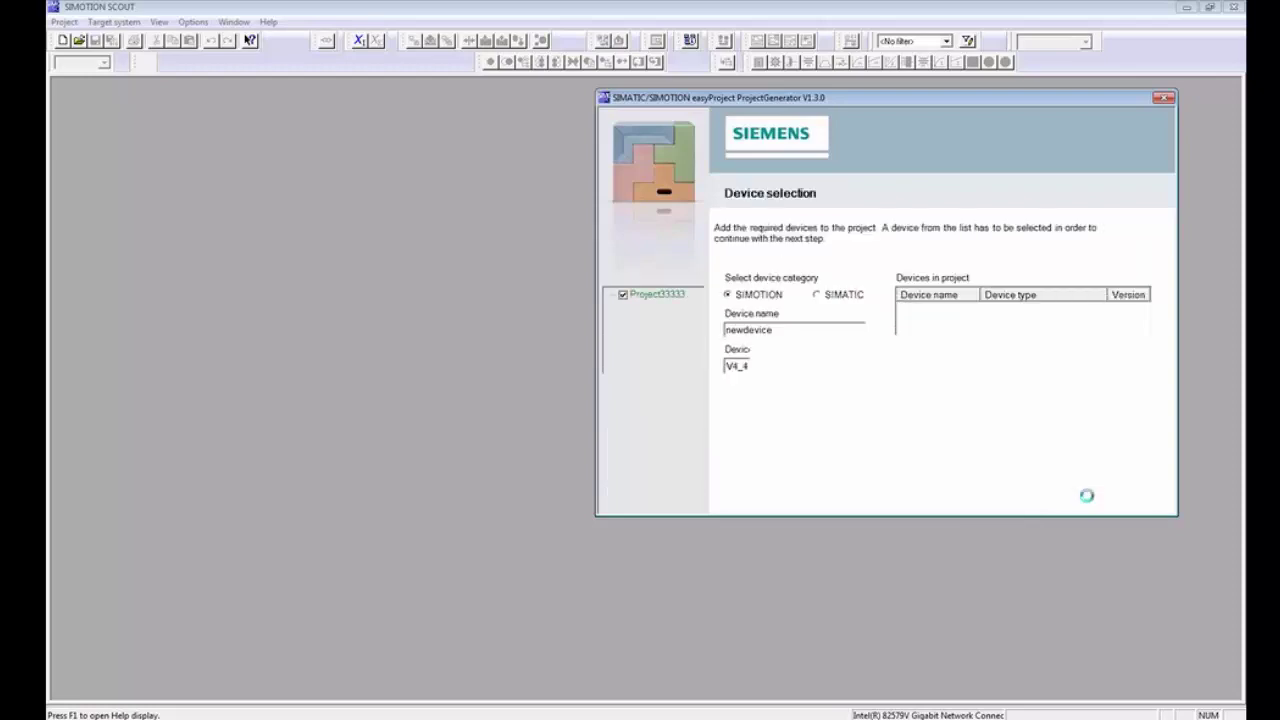
Step: Examine the device types offered for the SIMATIC families S7400 and S7300, and return to the SIMOTION device category
click(818, 295)
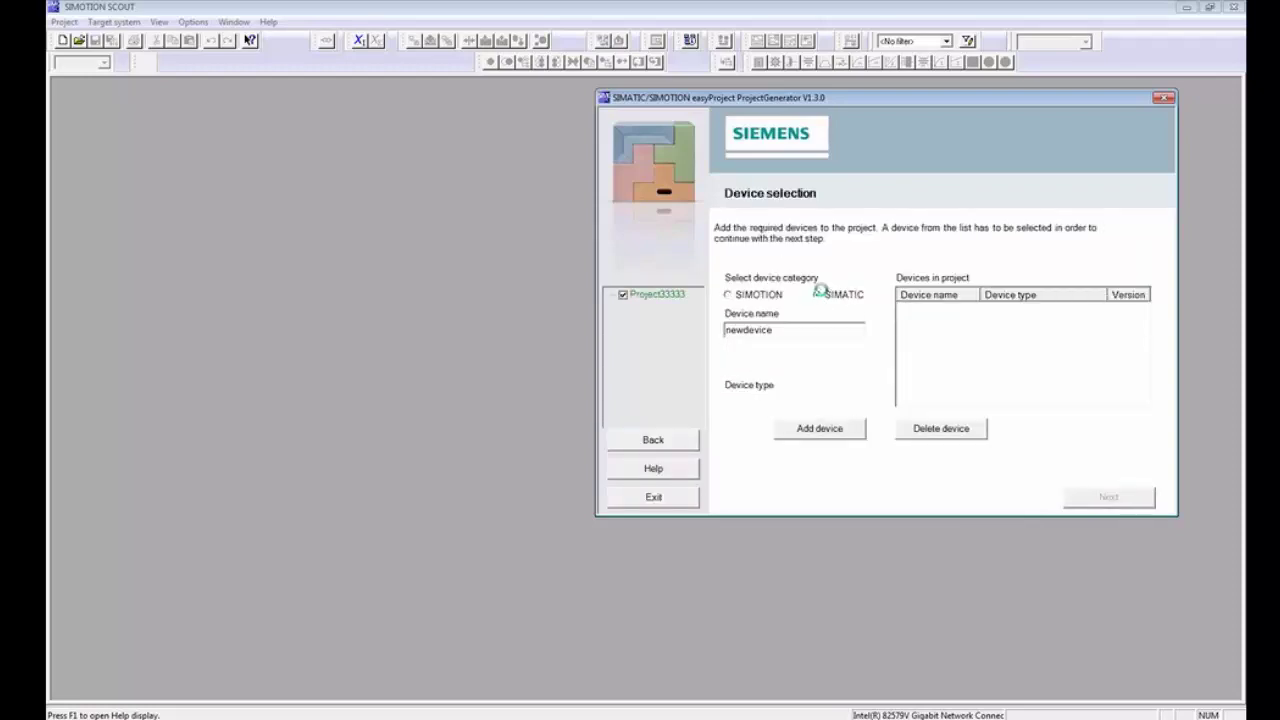
click(858, 366)
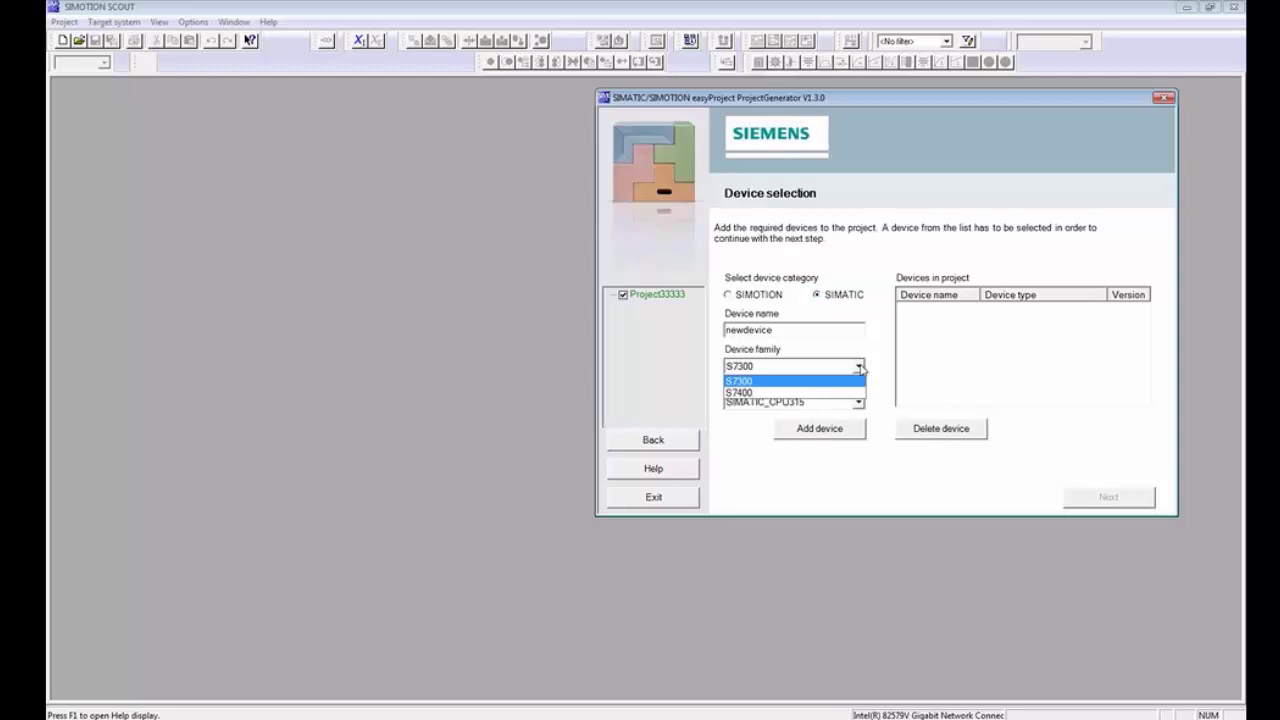
click(755, 392)
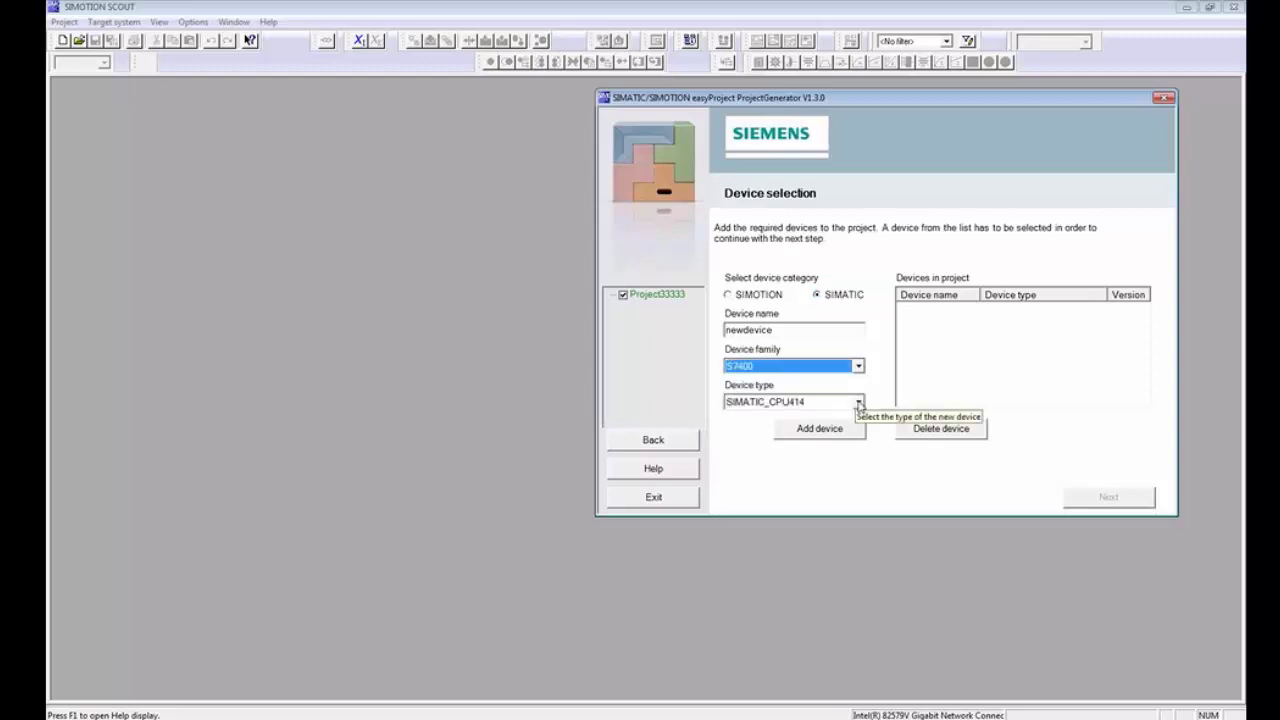
click(858, 402)
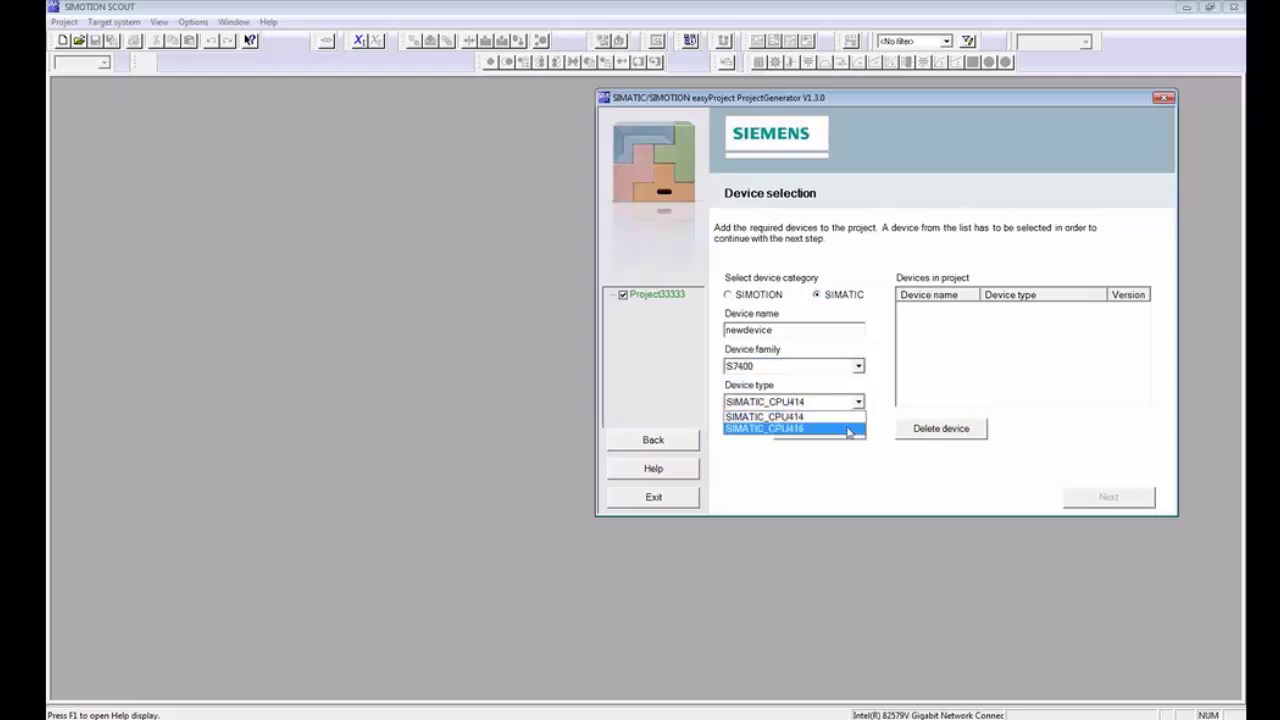
click(858, 367)
click(859, 368)
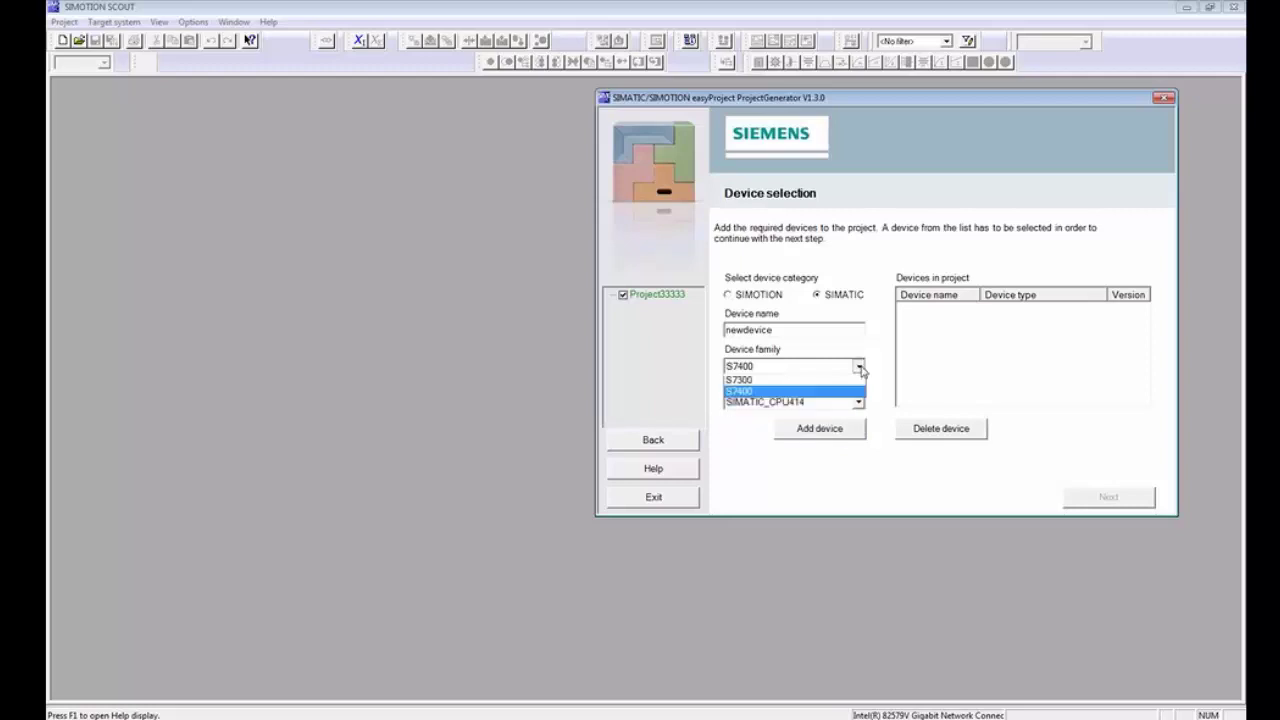
click(808, 380)
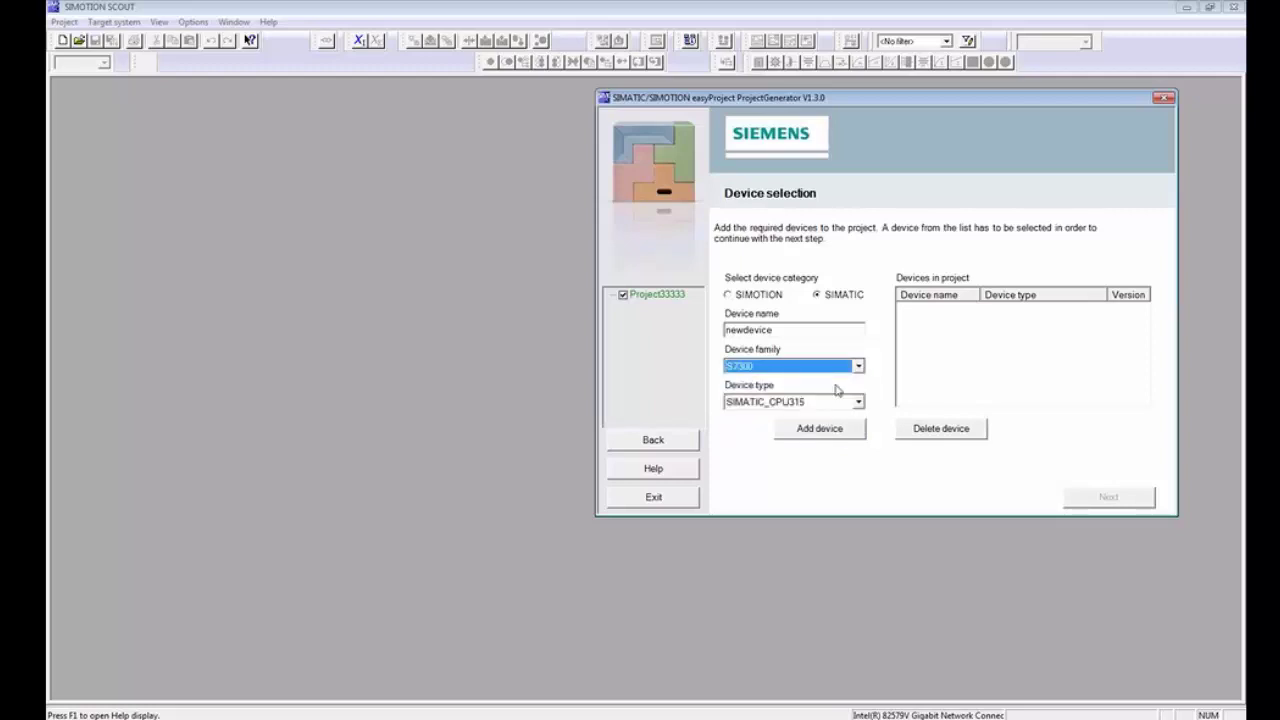
click(840, 402)
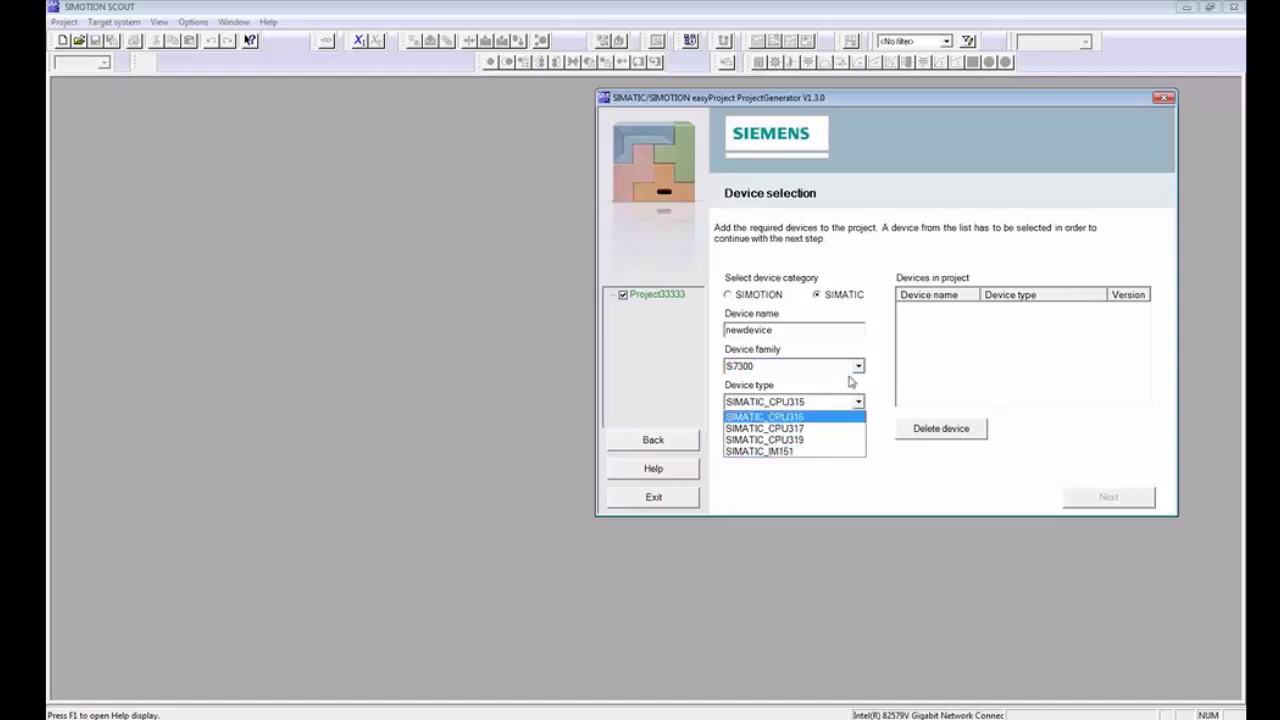
click(742, 299)
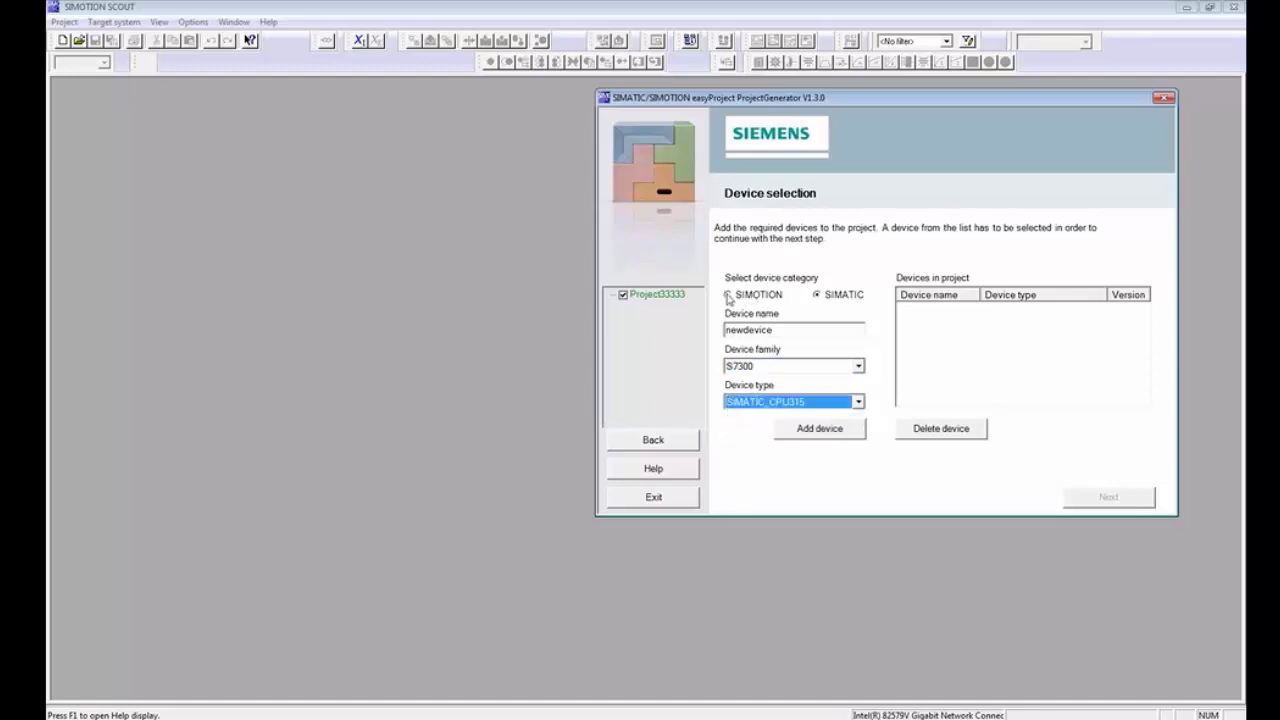
click(728, 296)
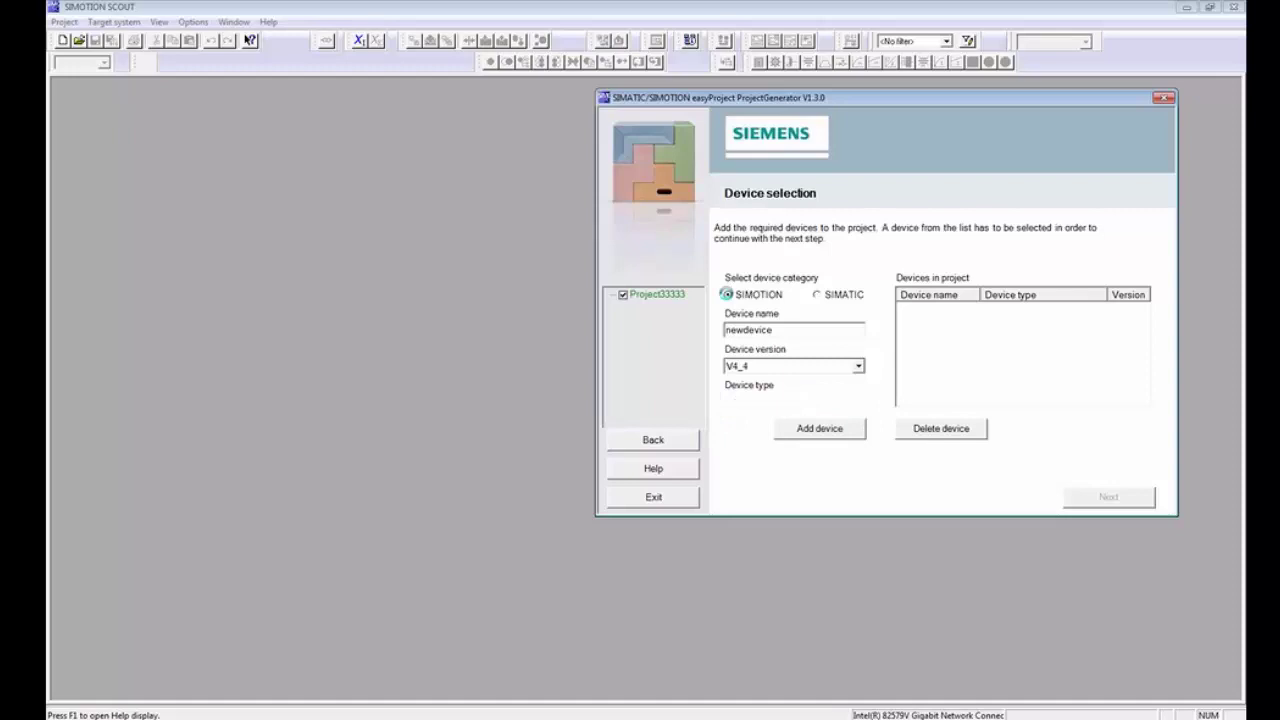
Step: Choose device version V4_4 and device type _Training_Unit_D425-2 for the SIMOTION device
click(862, 368)
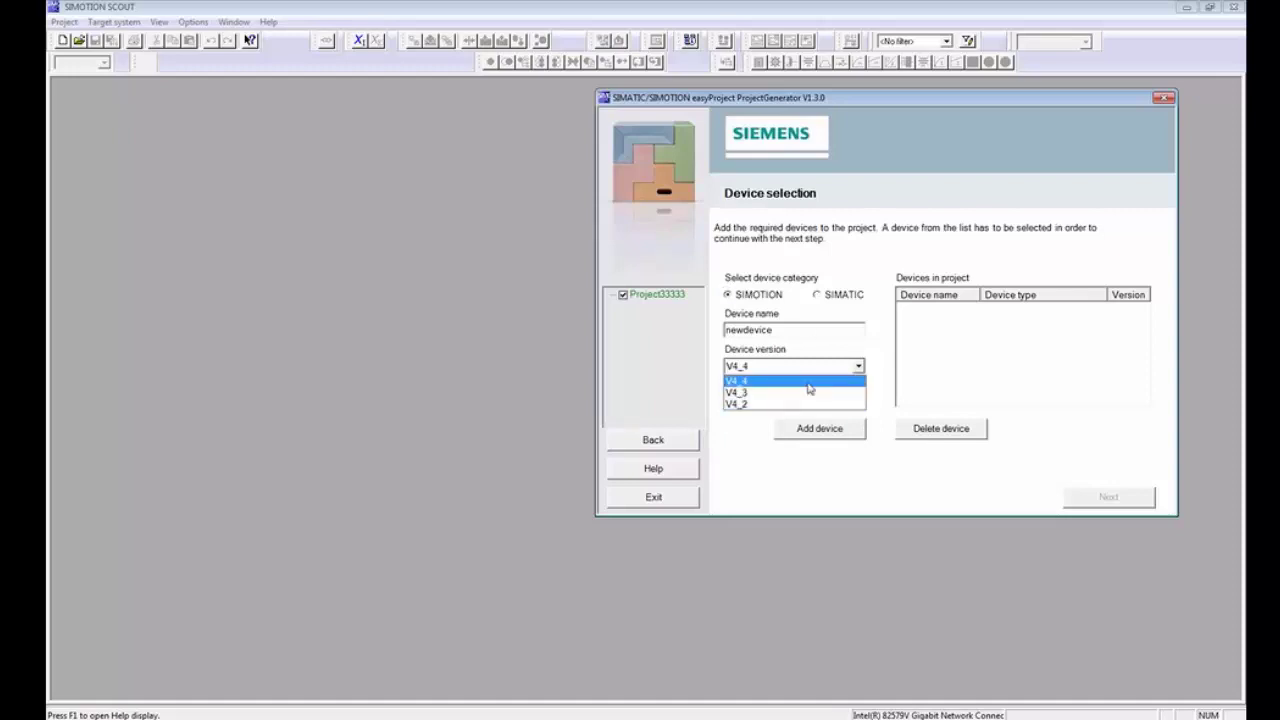
click(806, 380)
click(858, 402)
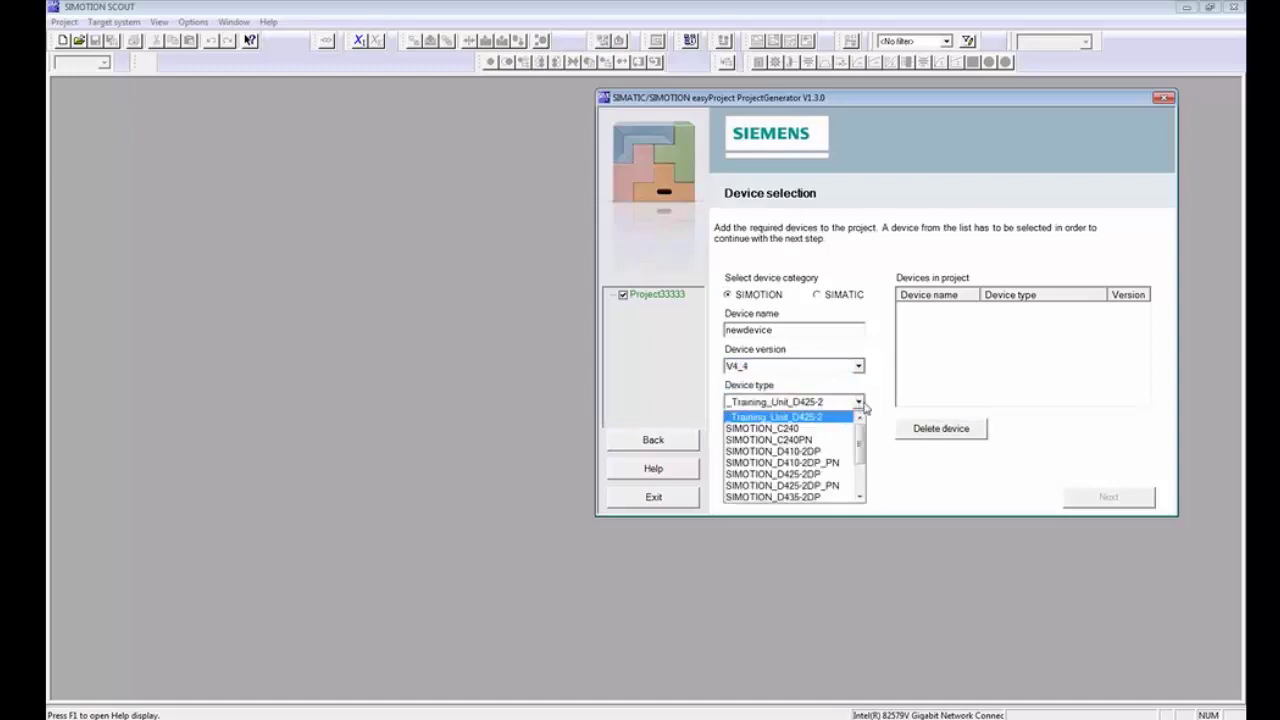
drag(861, 446, 832, 424)
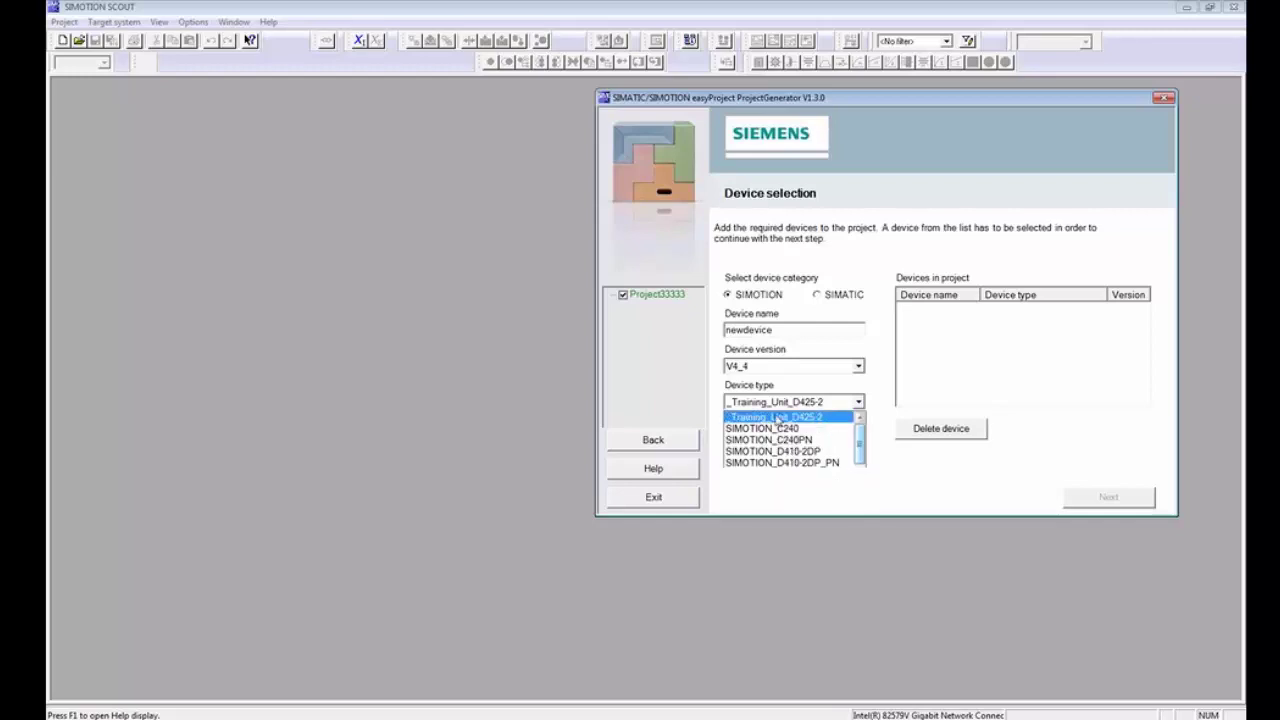
click(832, 424)
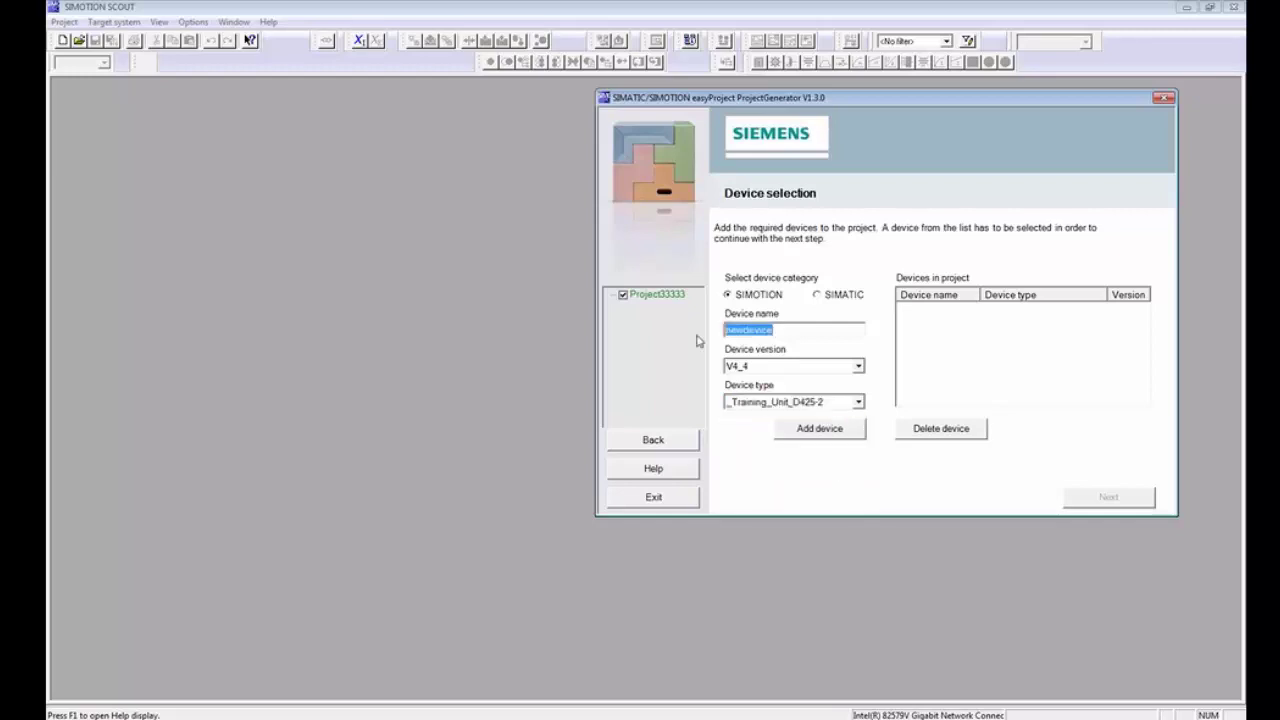
Step: Name the device D425, add it to the project and continue to the equipment module selection
text(D425)
click(840, 430)
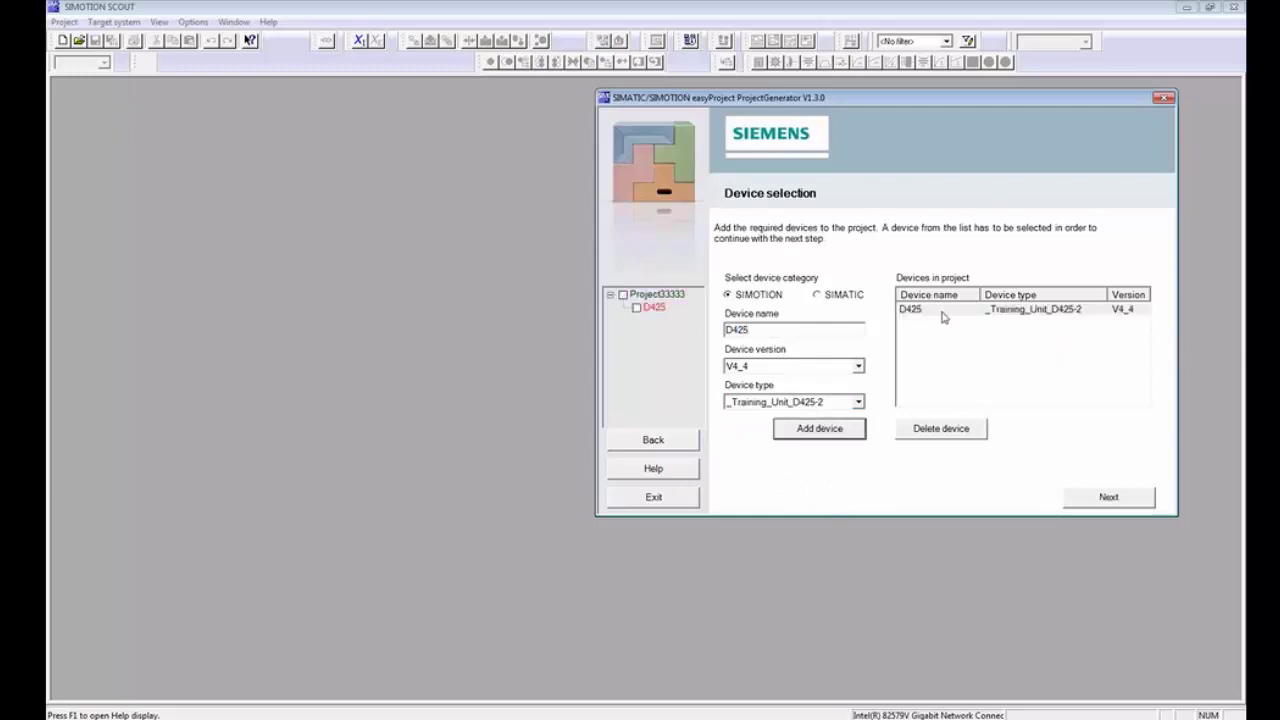
click(1079, 500)
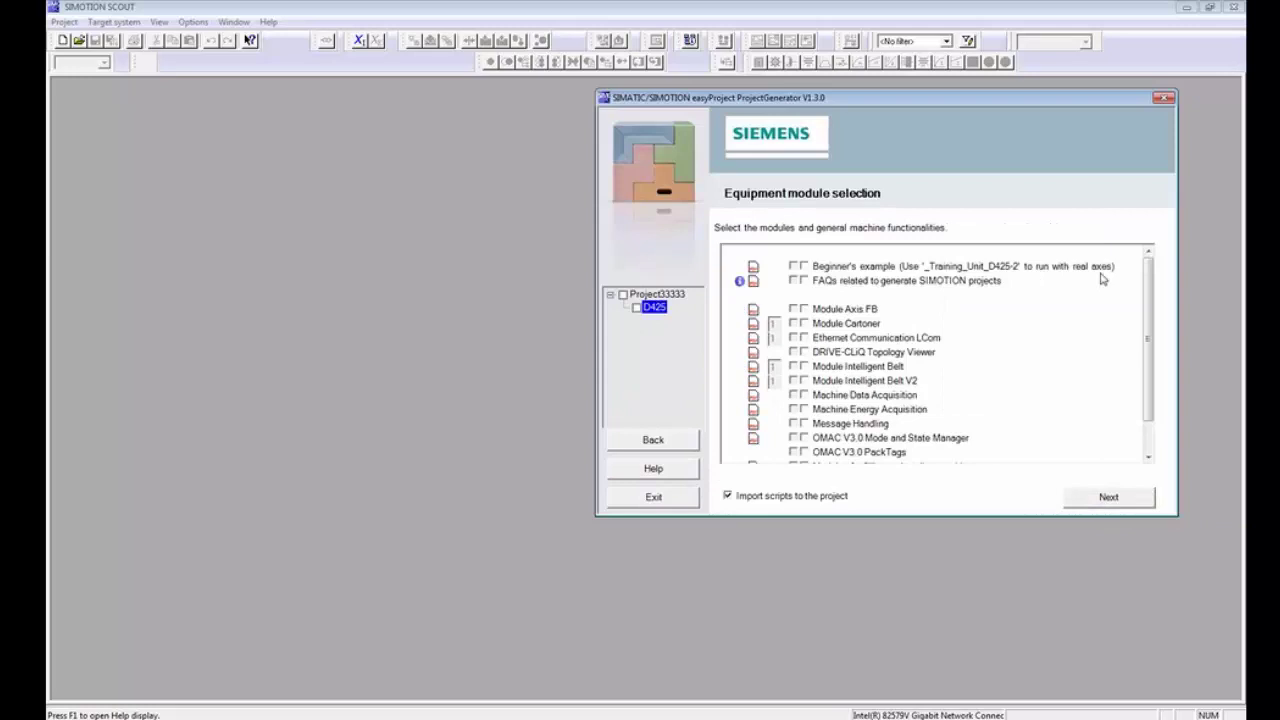
Step: Include the Beginner's example module for the D425 device and look through the remaining equipment modules
click(805, 267)
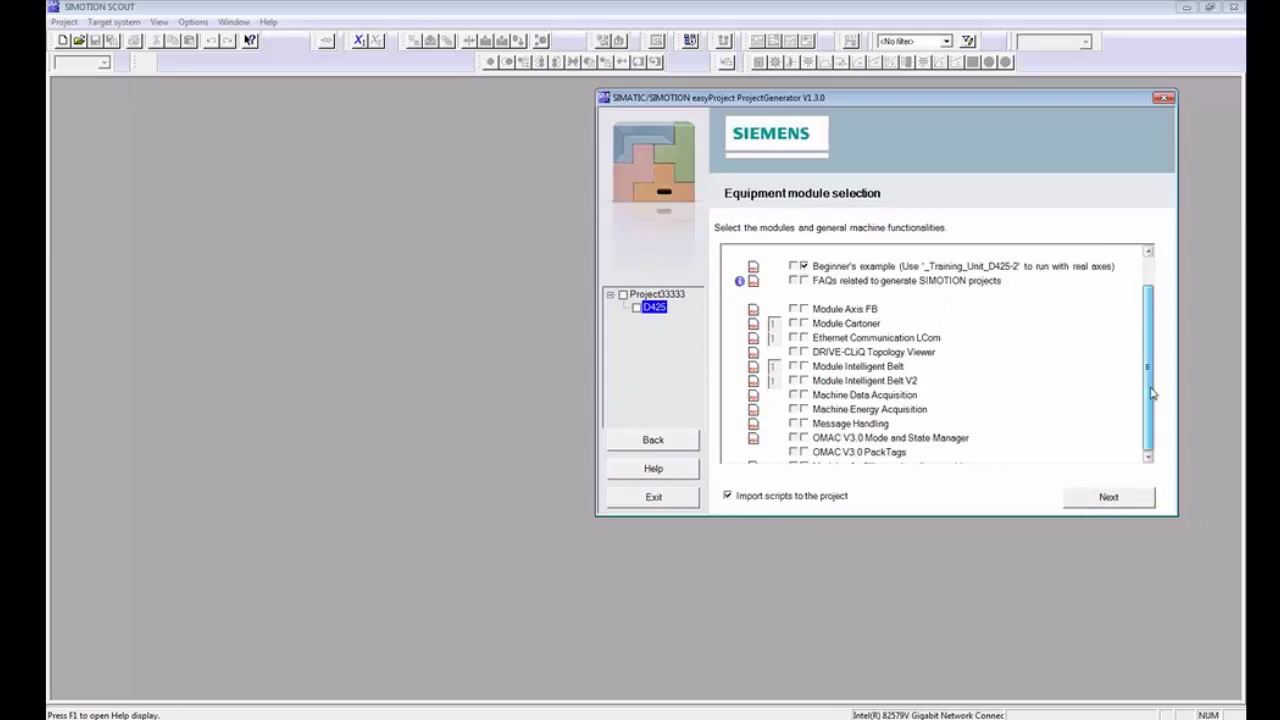
scroll(1151, 380, down, 2)
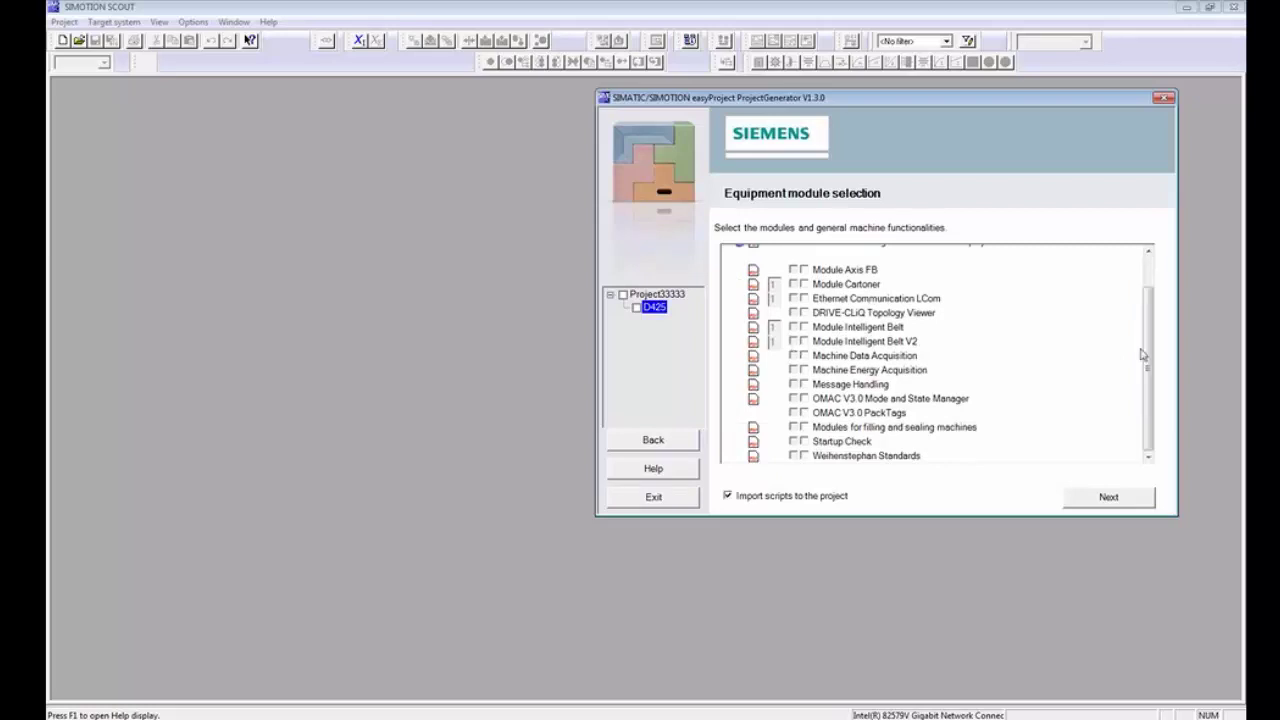
scroll(1143, 354, up, 3)
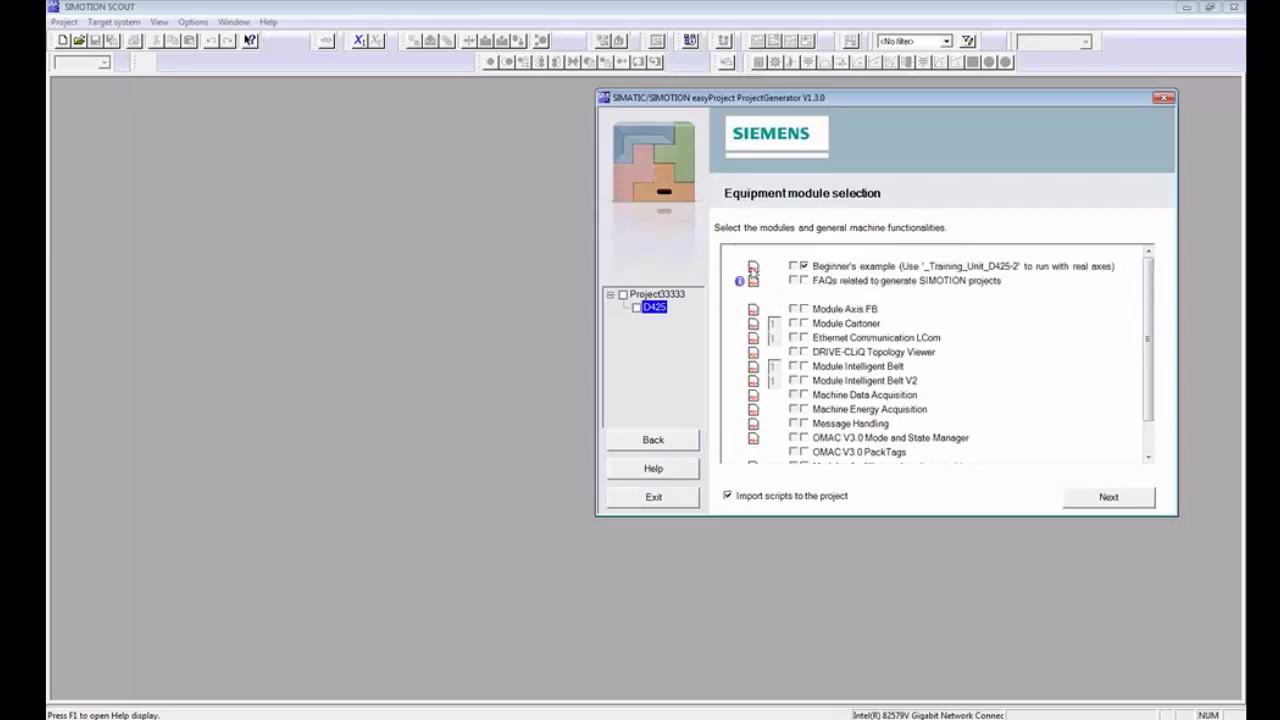
Step: Open the Beginner's example PDF documentation and skim through its pages from start to end
click(753, 268)
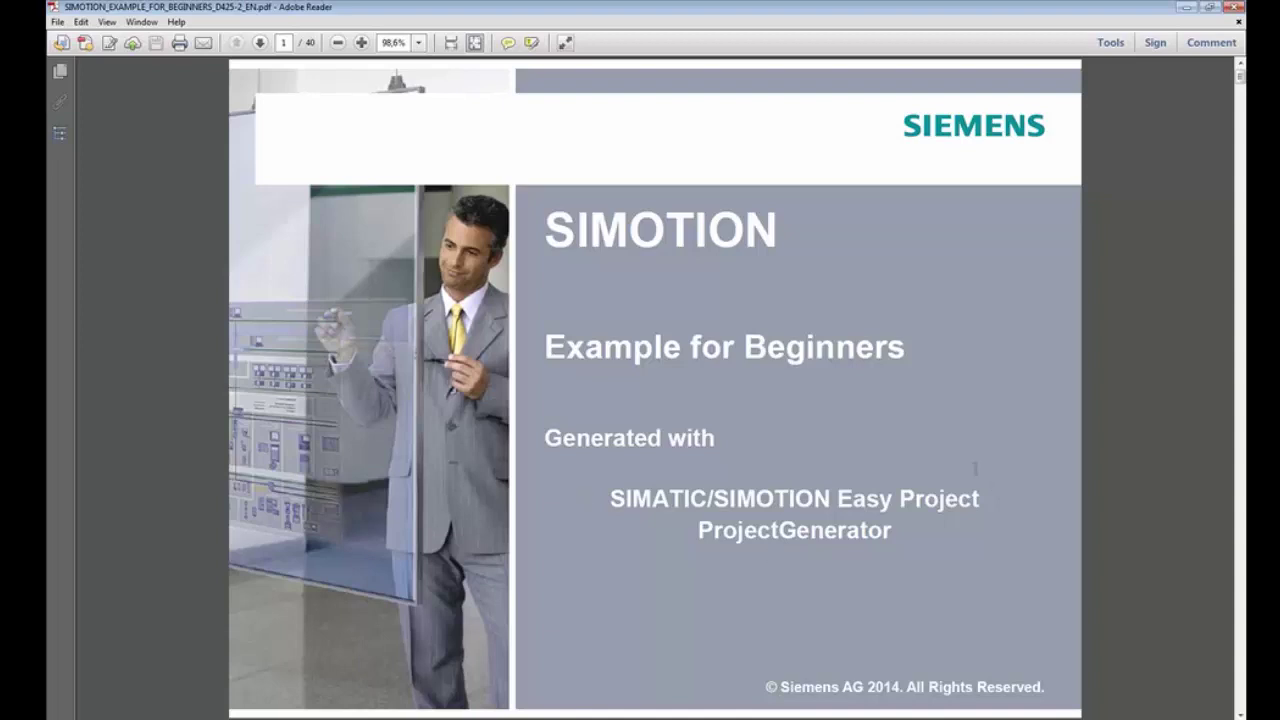
scroll(1031, 477, down, 2)
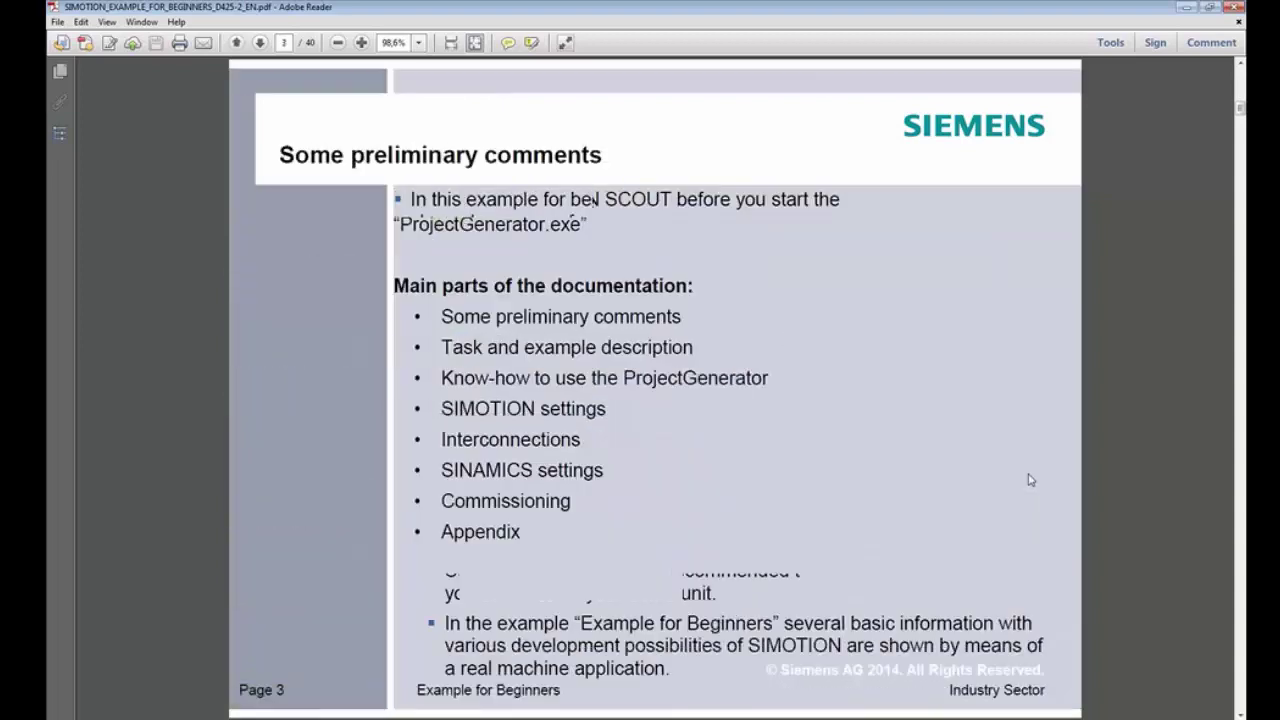
scroll(1031, 480, down, 5)
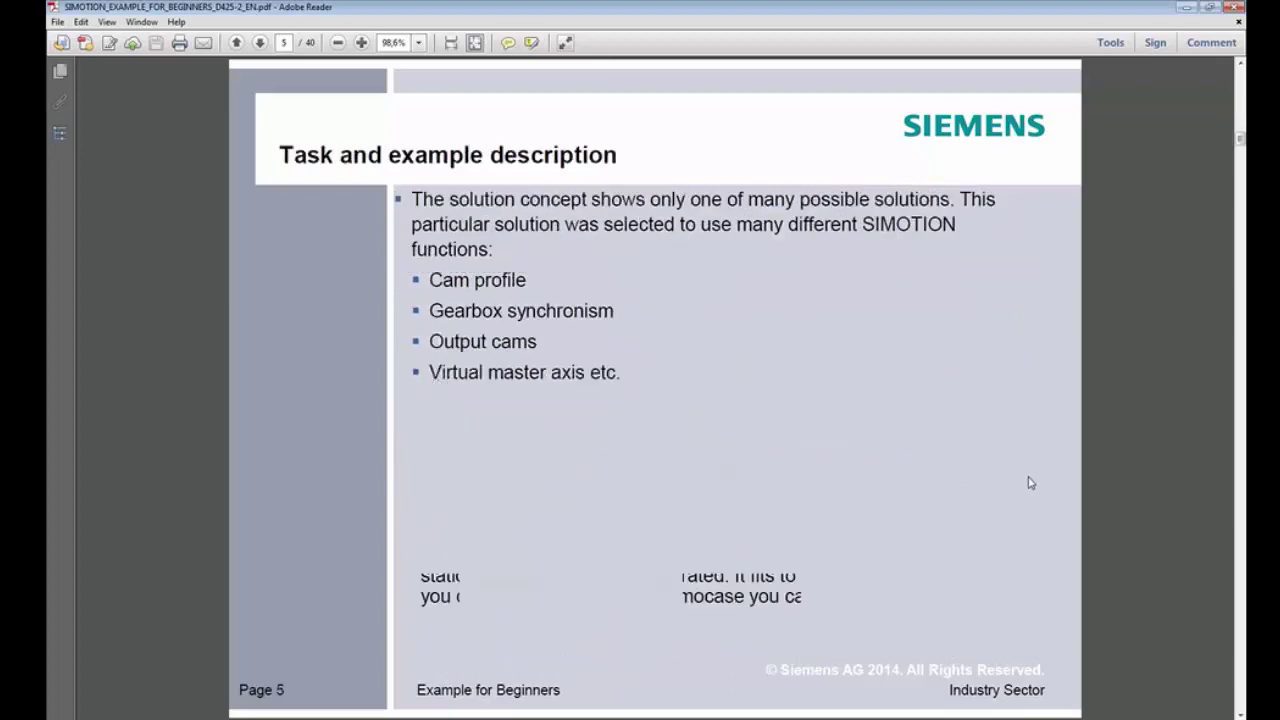
scroll(1031, 486, down, 4)
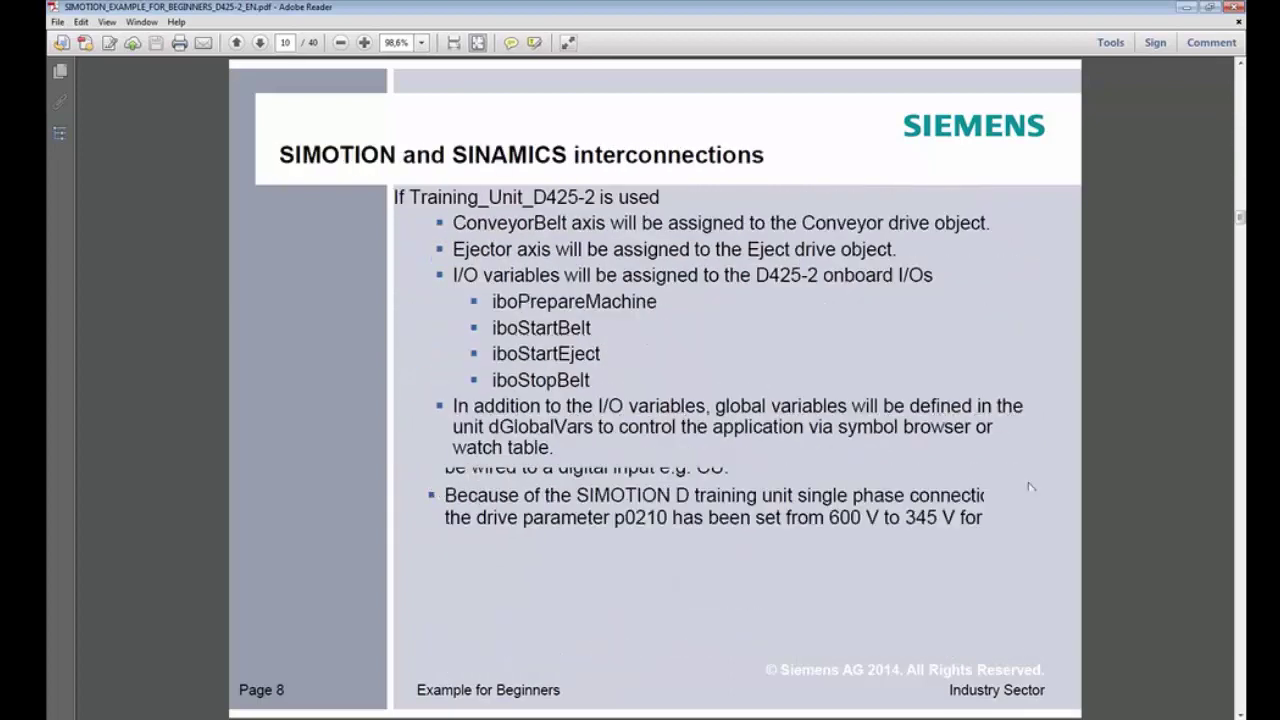
scroll(1031, 488, down, 3)
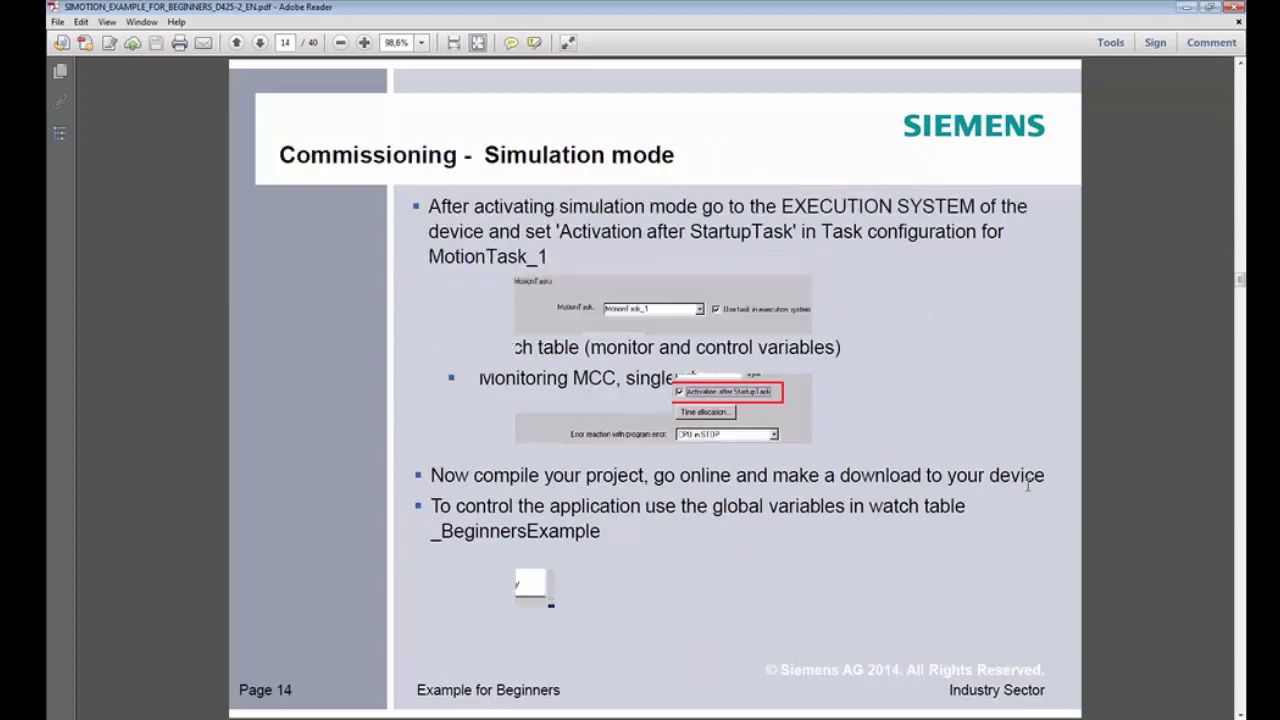
scroll(1031, 488, down, 5)
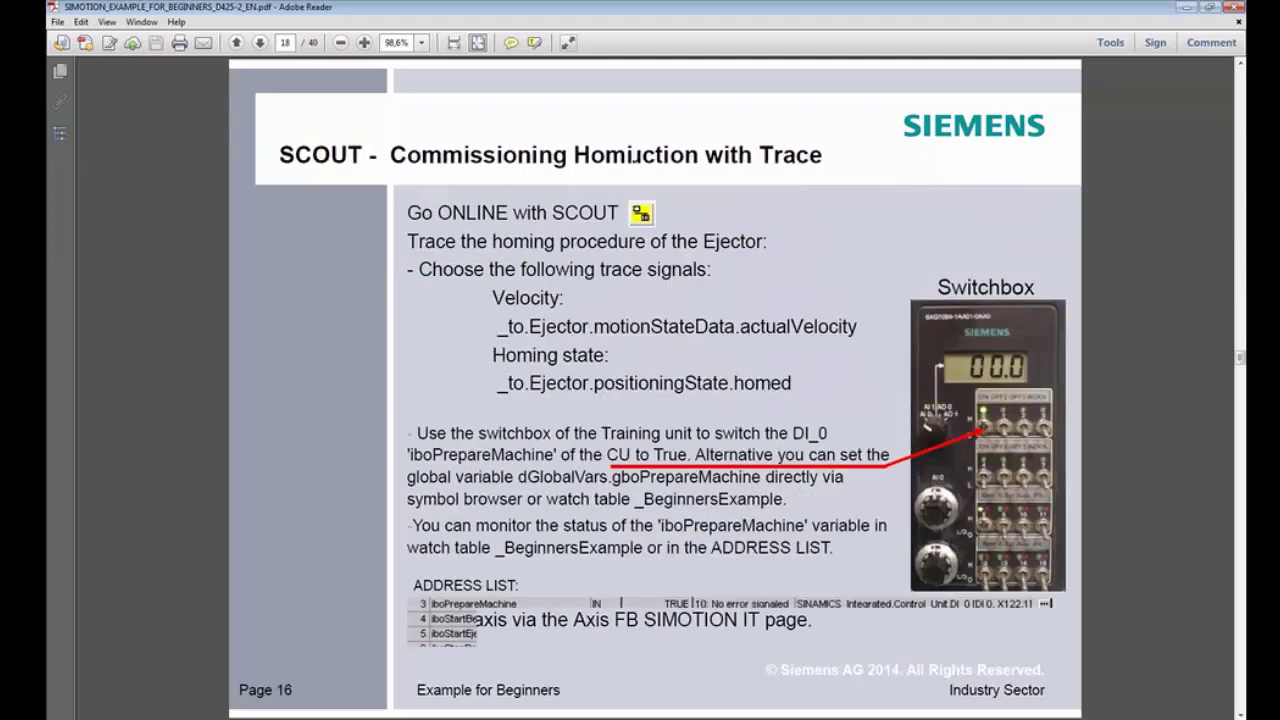
scroll(1029, 488, down, 4)
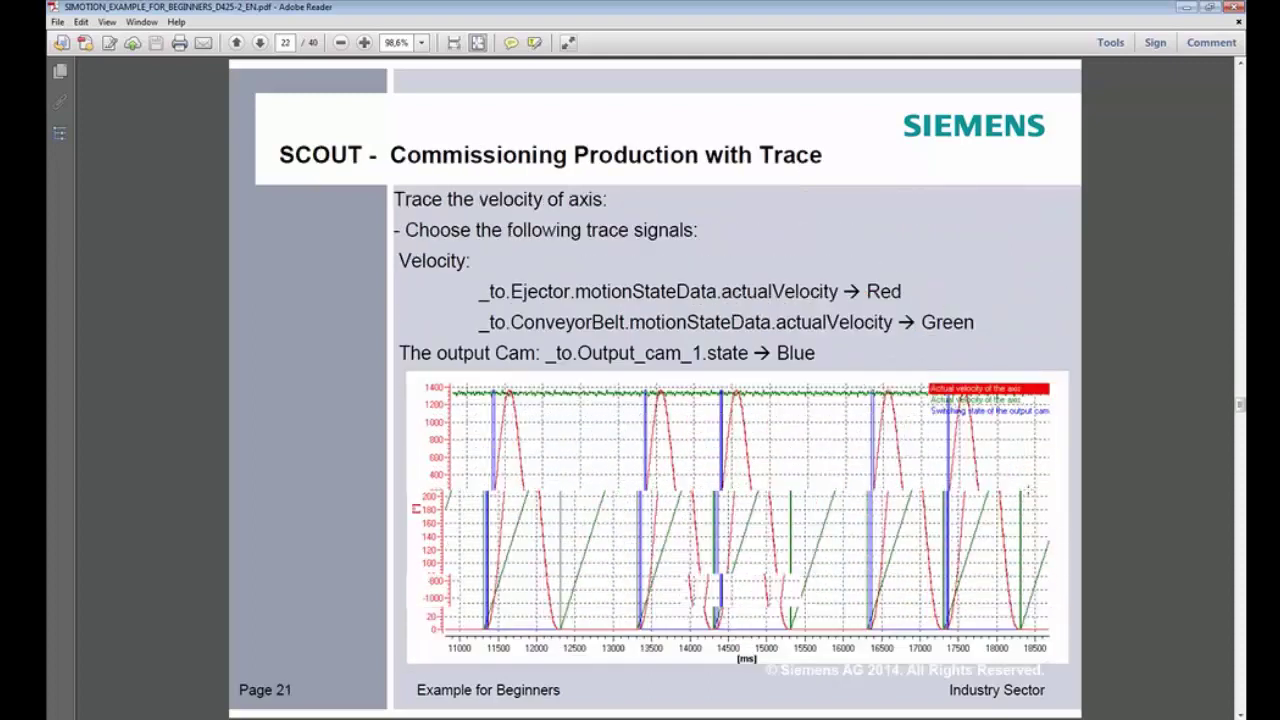
scroll(1028, 491, down, 4)
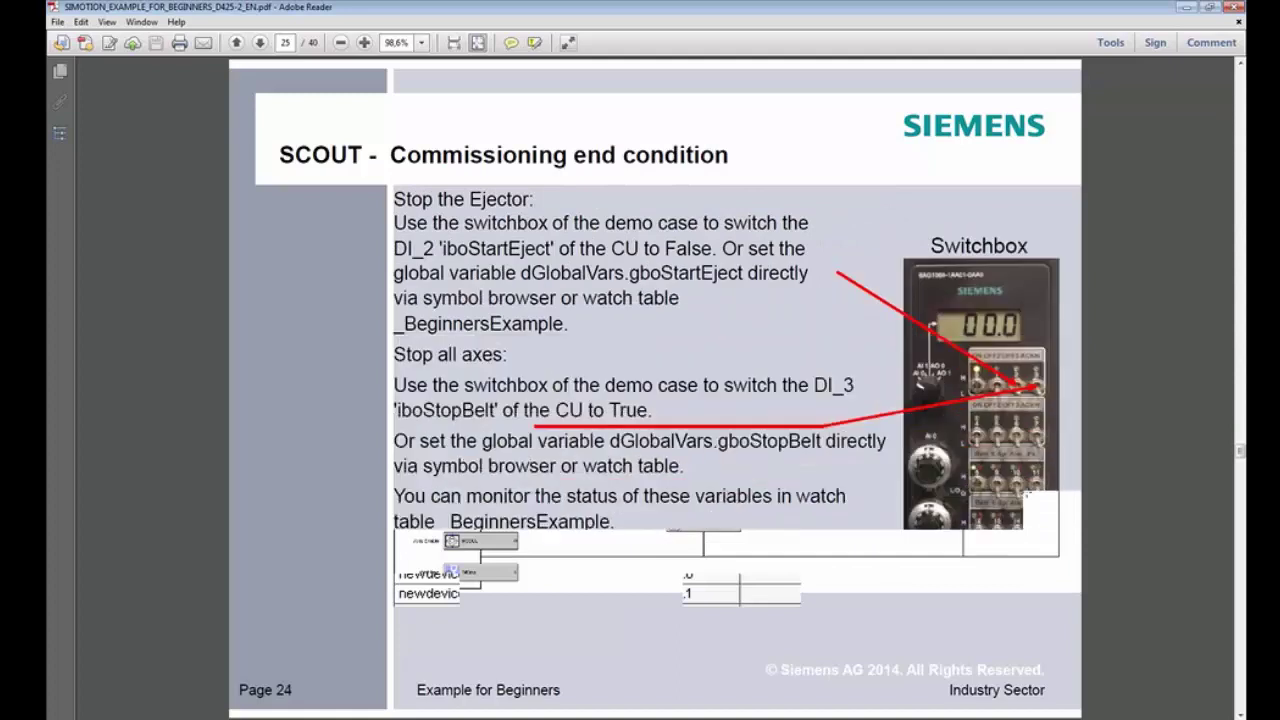
scroll(1025, 493, down, 1)
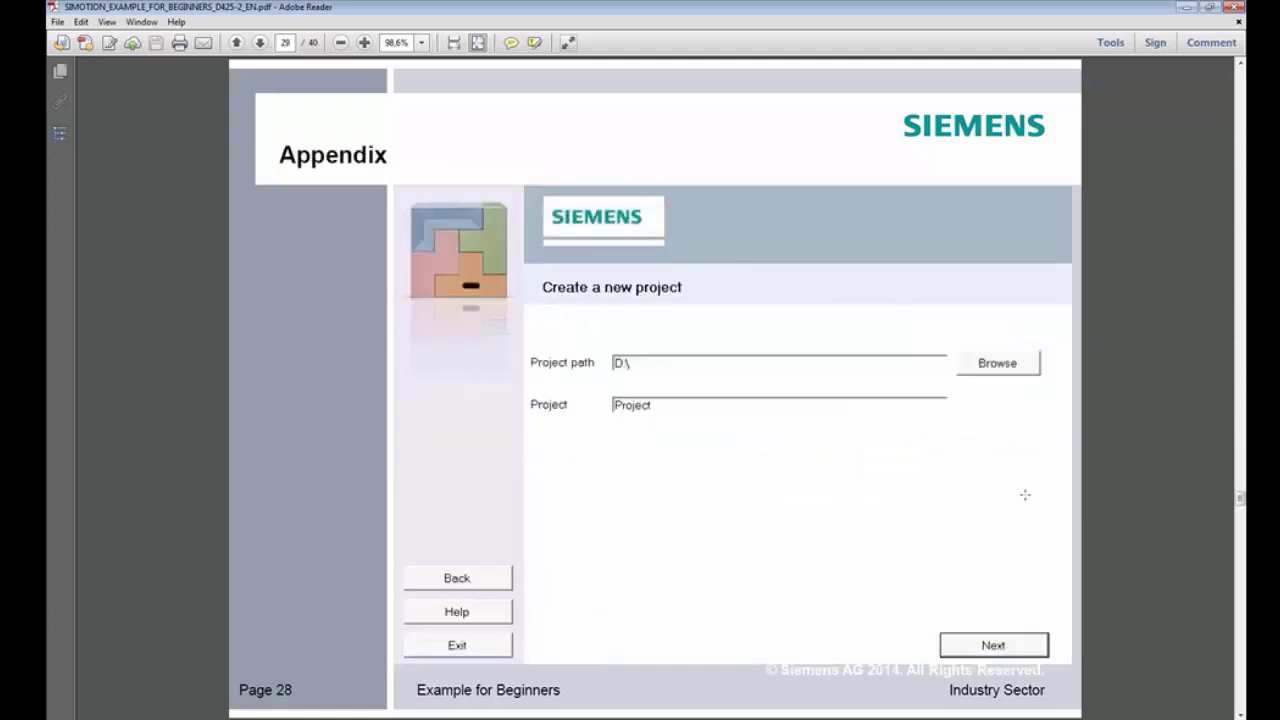
scroll(1025, 494, down, 5)
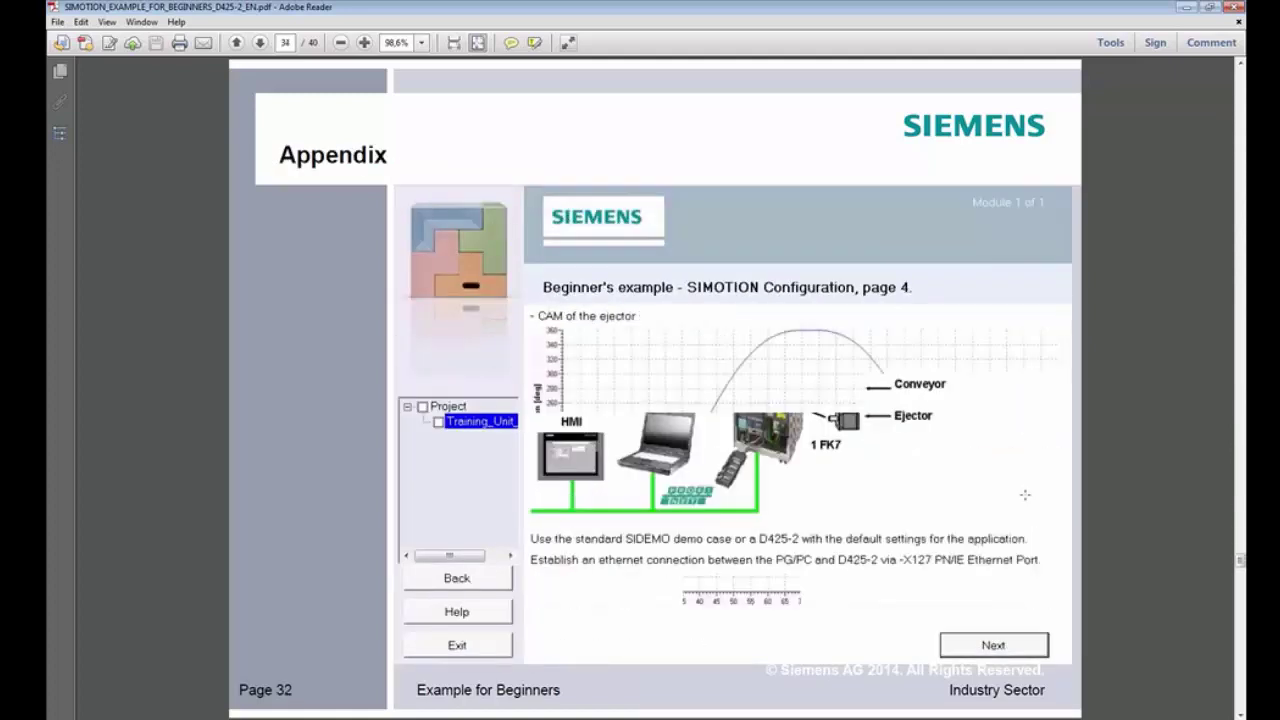
scroll(1024, 494, down, 6)
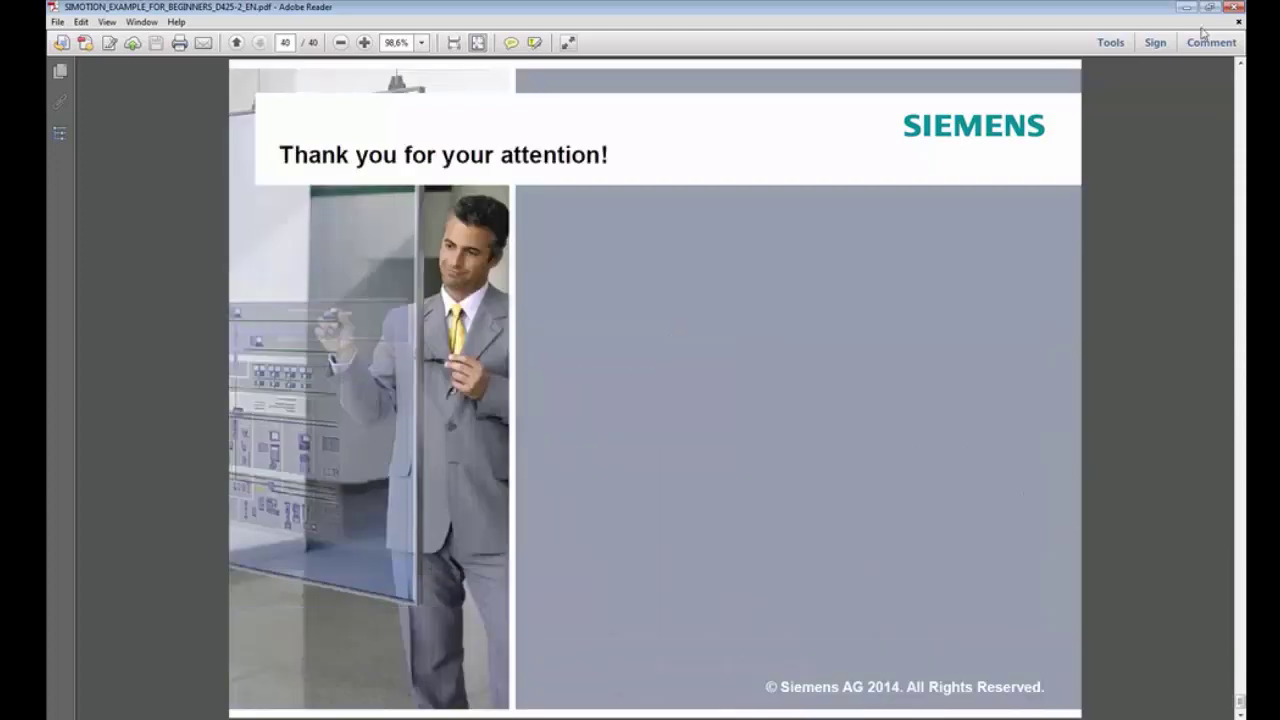
Step: Close the PDF, include the Machine Data Acquisition, Machine Energy Acquisition and Startup Check modules, and continue to the module configuration
click(1231, 9)
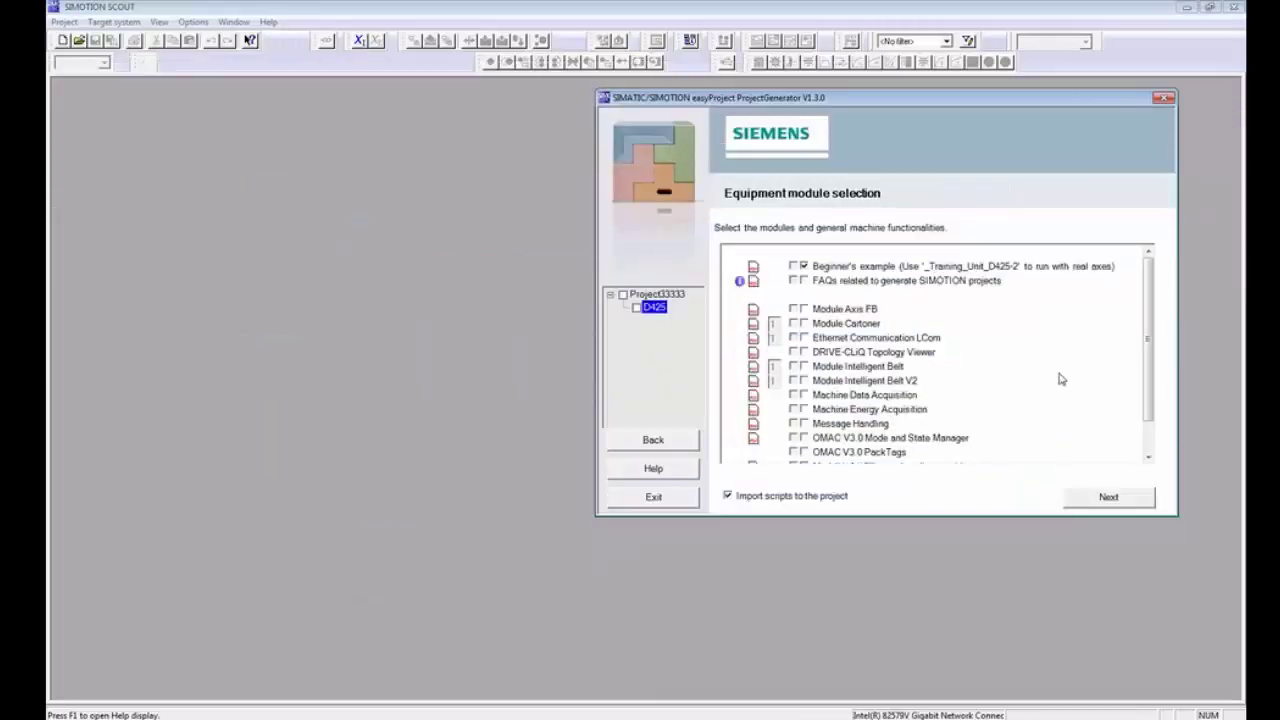
scroll(813, 355, down, 1)
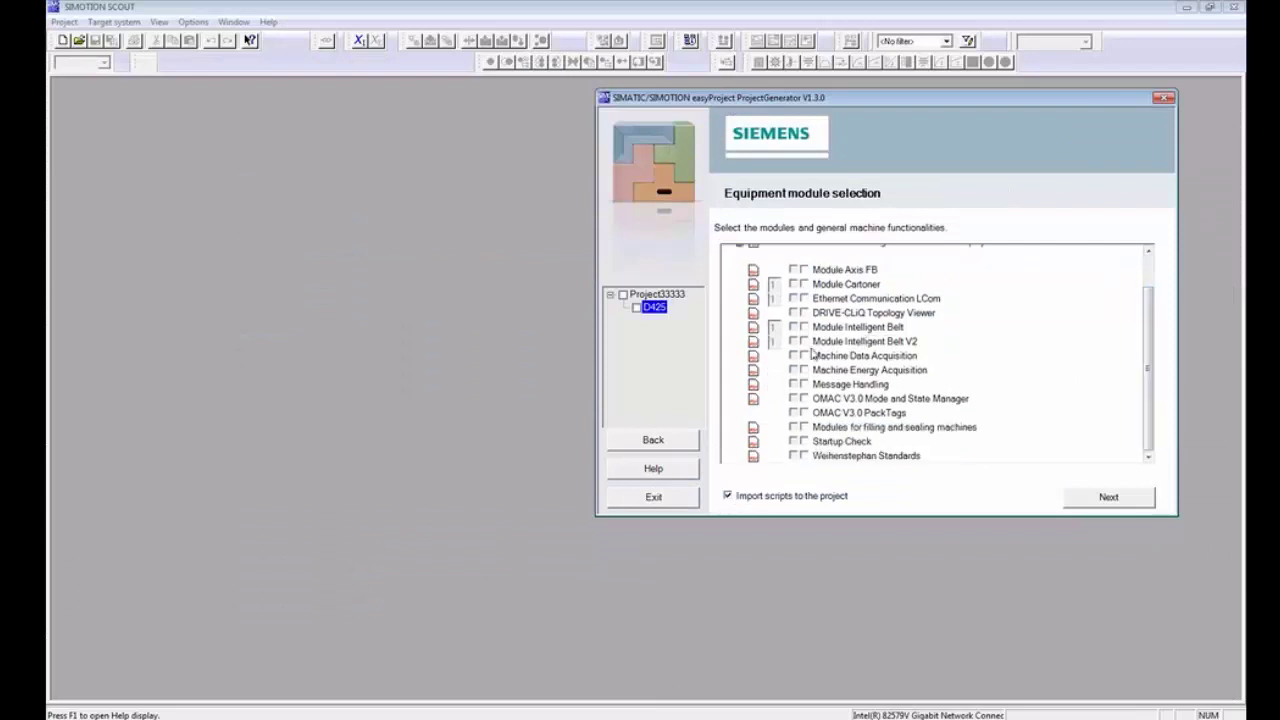
click(806, 357)
click(806, 371)
click(806, 442)
click(1077, 503)
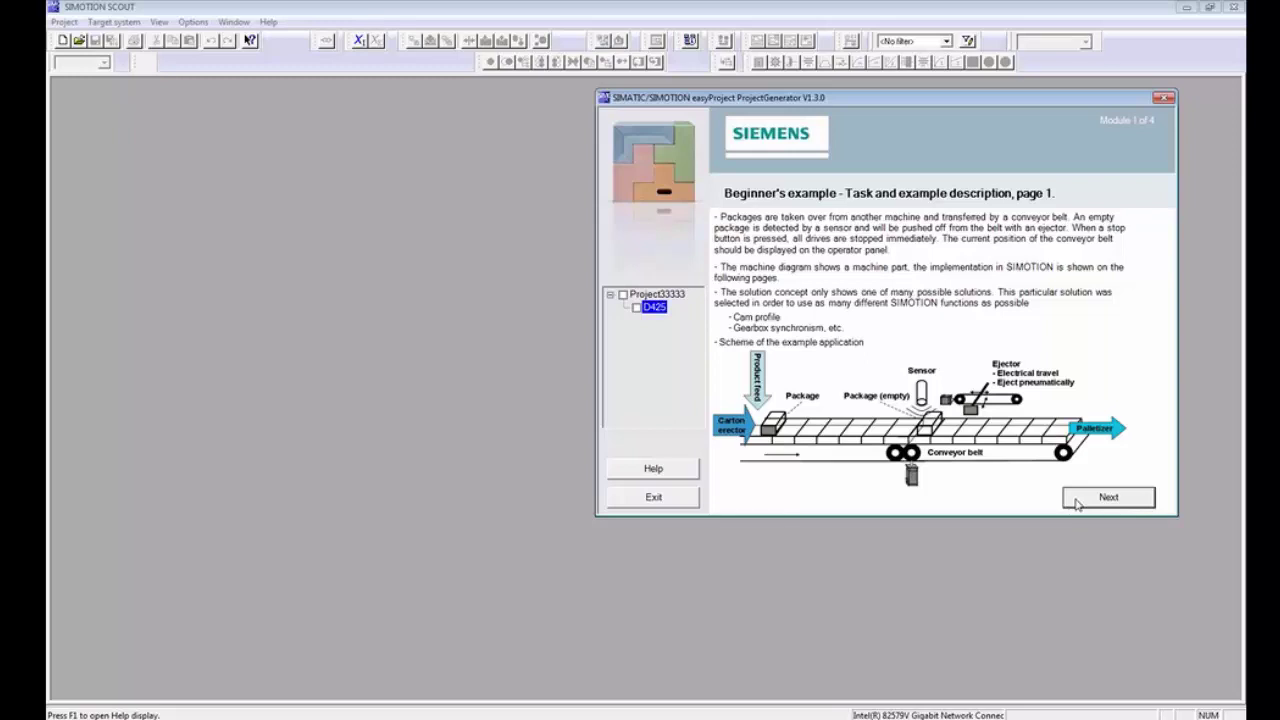
Step: Go through all eight Beginner's example description and configuration pages, leaving the FTP transfer of the web pages disabled
click(1077, 505)
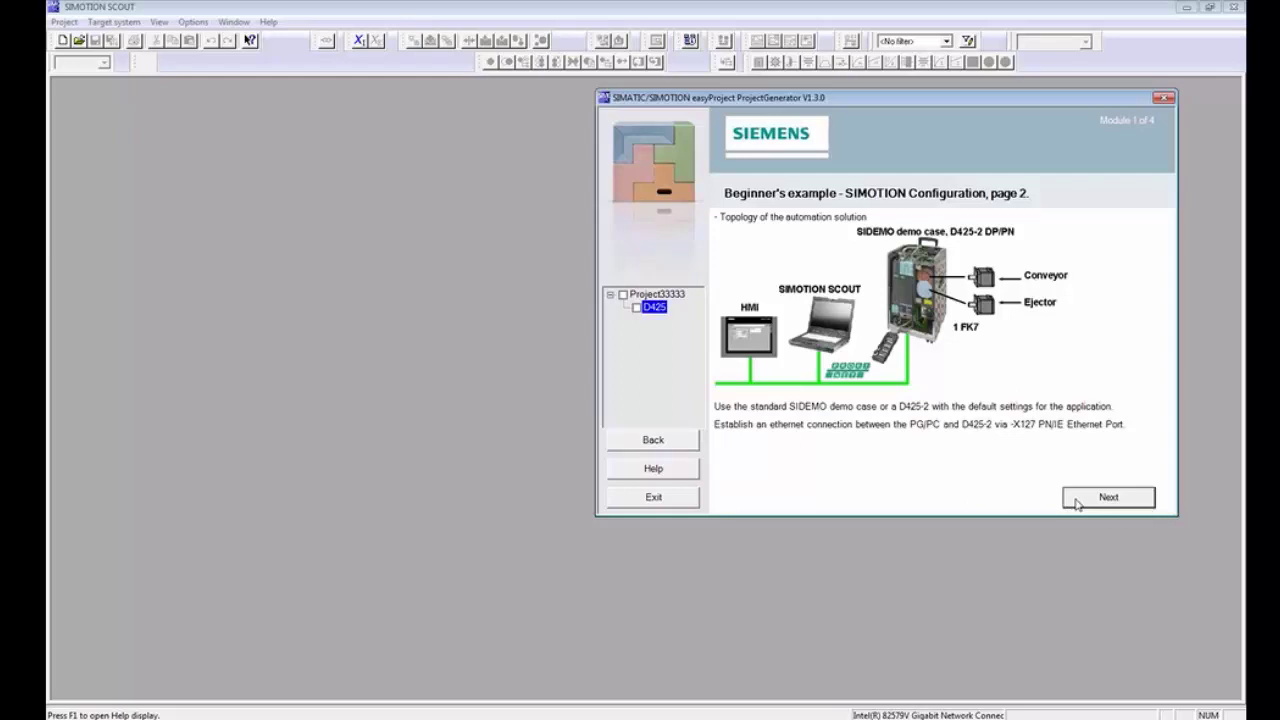
click(1077, 503)
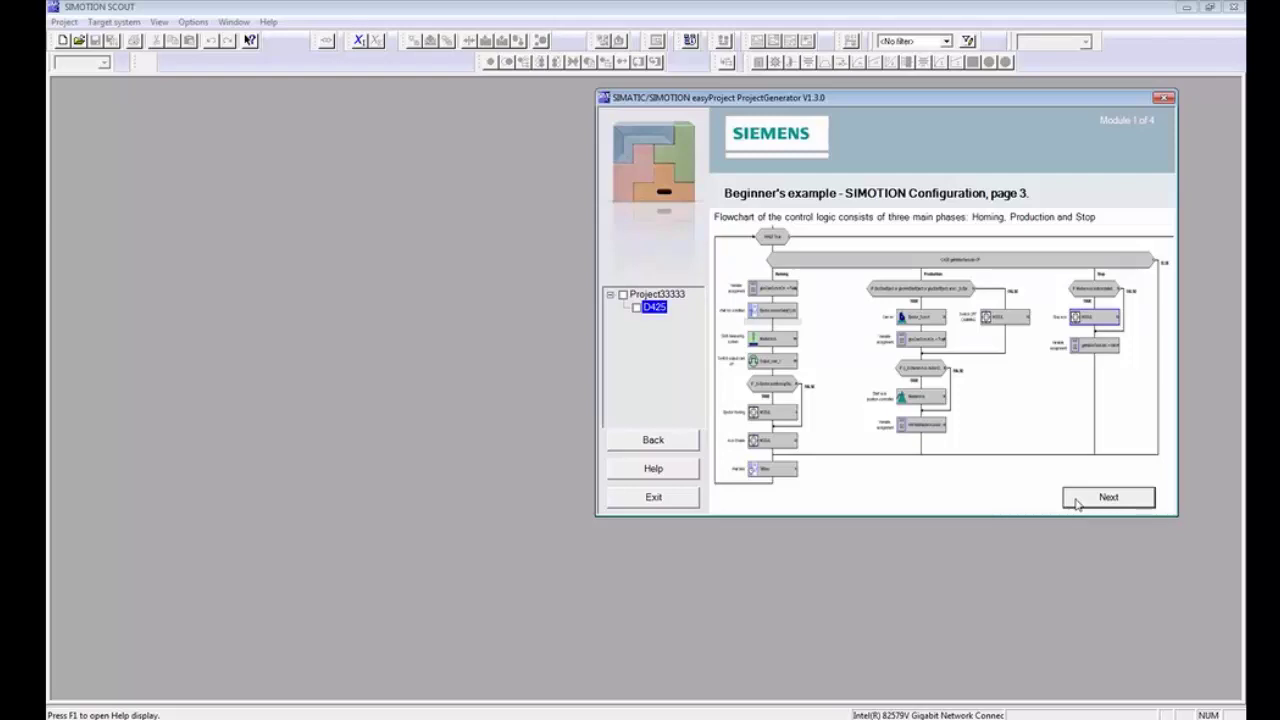
click(1077, 503)
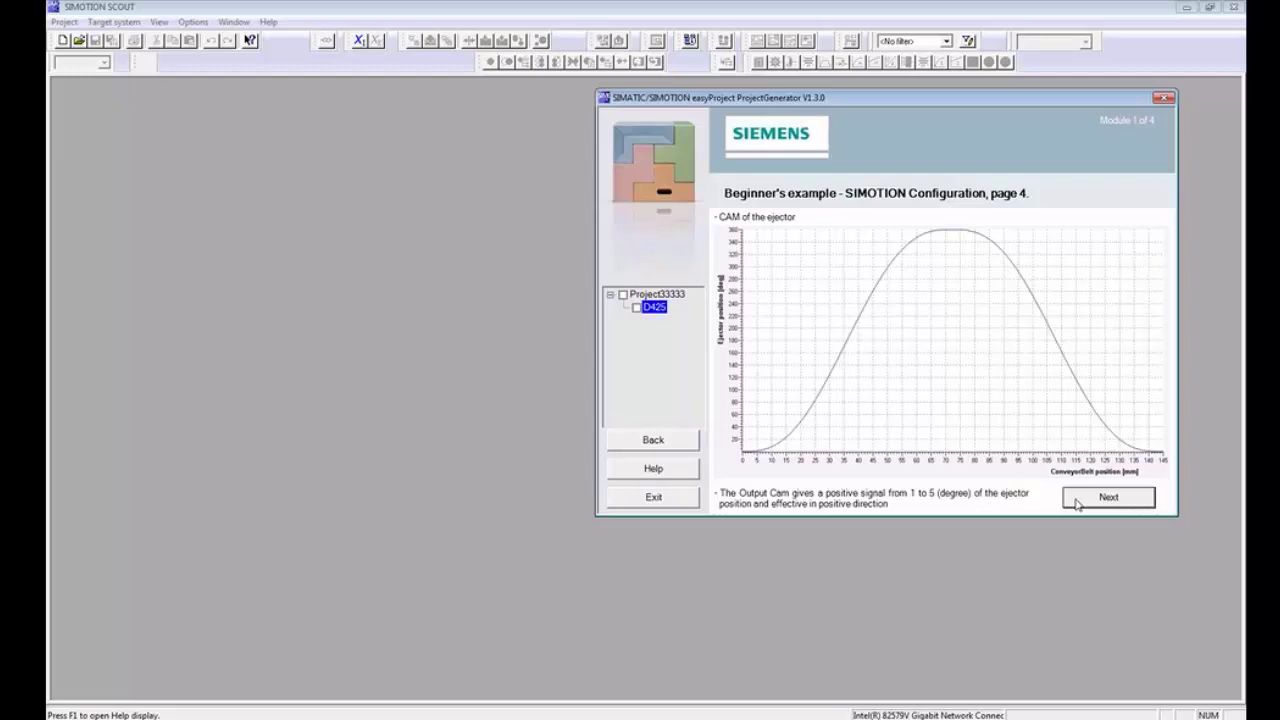
click(1076, 503)
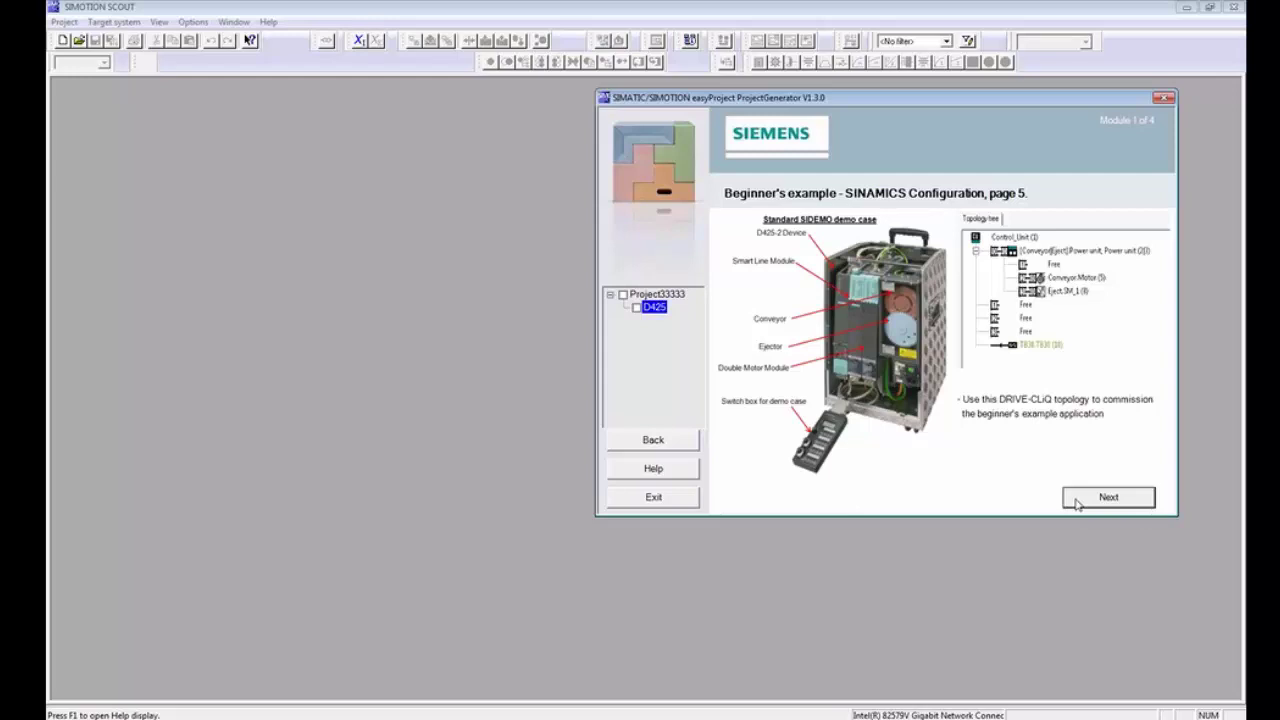
click(1077, 503)
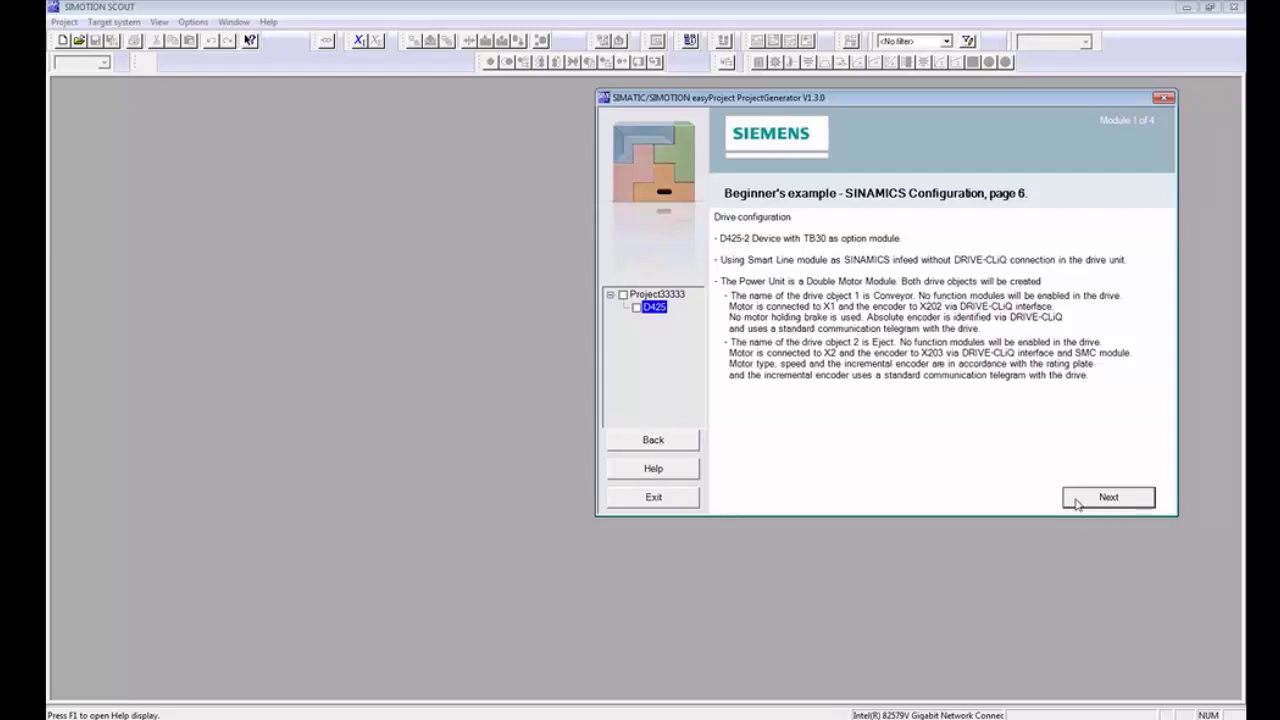
click(1076, 503)
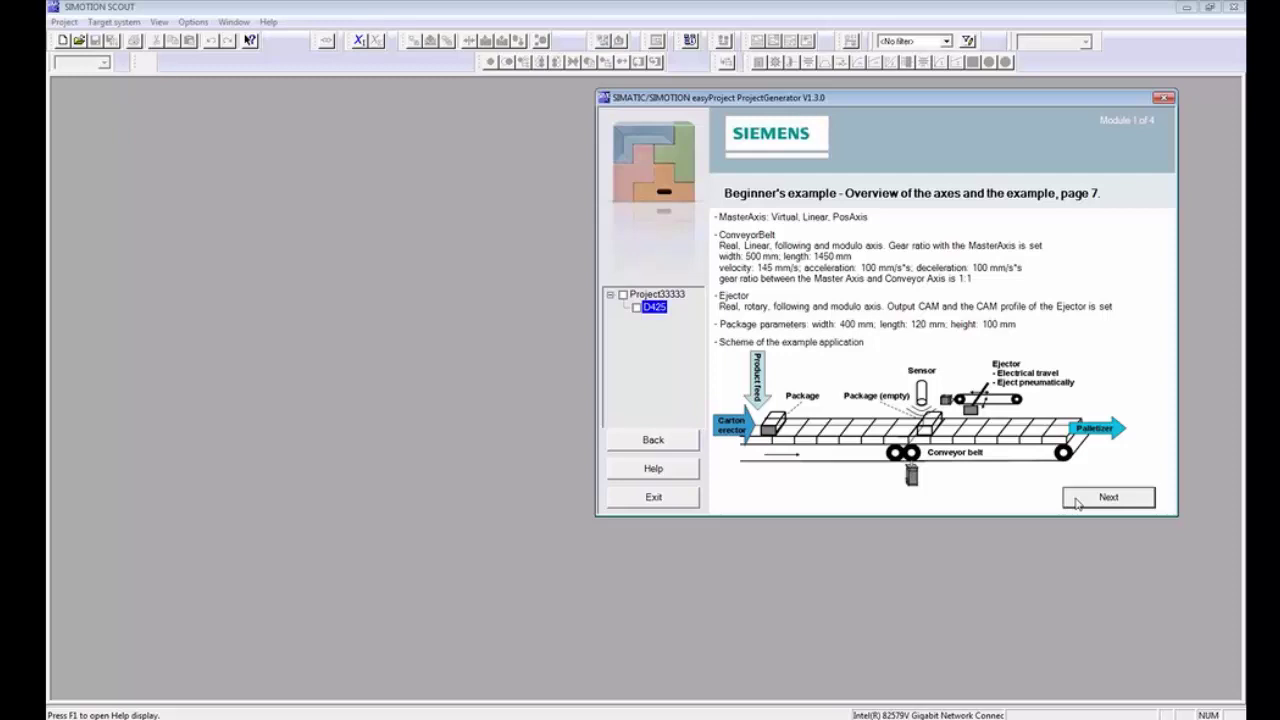
click(1077, 503)
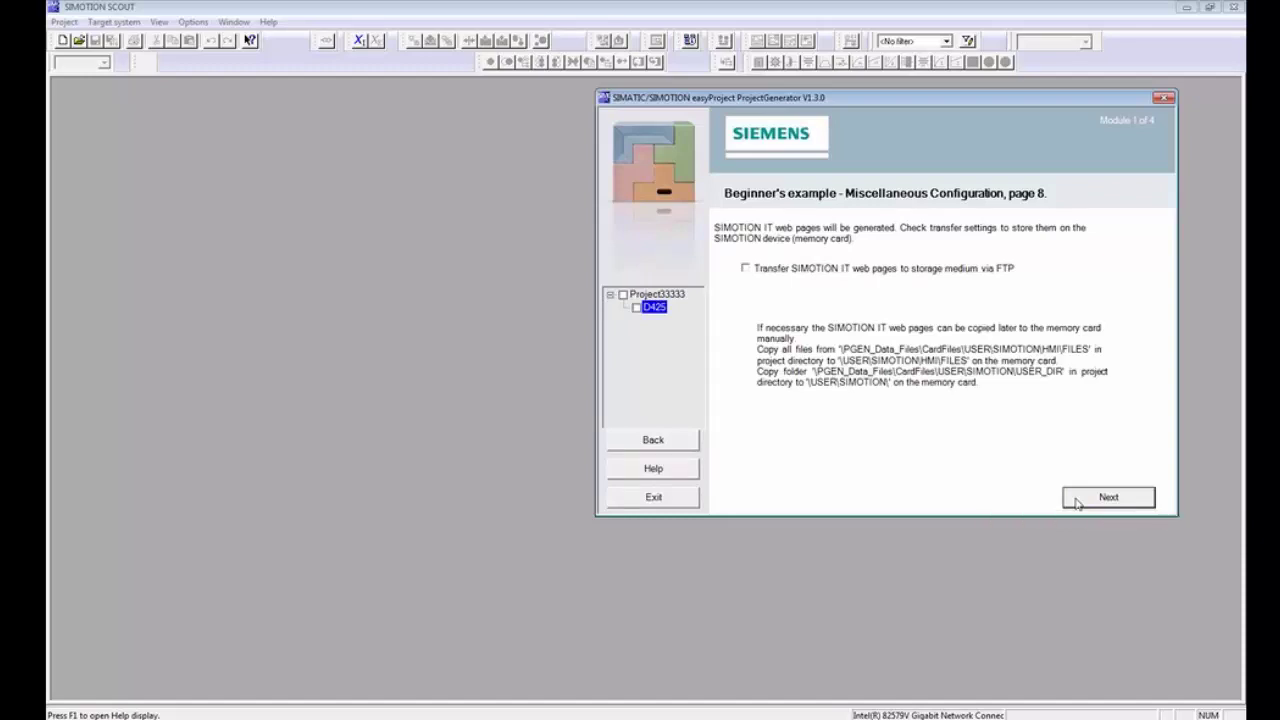
click(1077, 502)
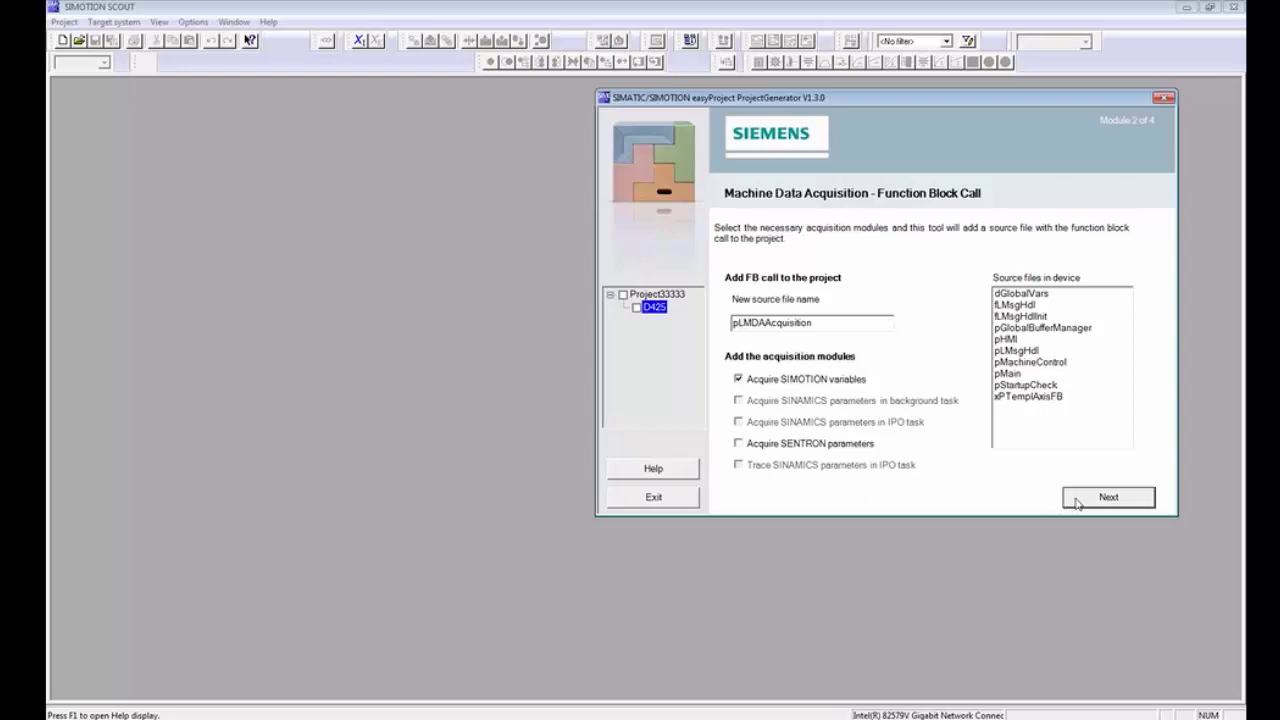
Step: Accept the pLMDAAcquisition source file with SIMOTION variable acquisition, and review the timers and units up to the variable definitions
click(1077, 500)
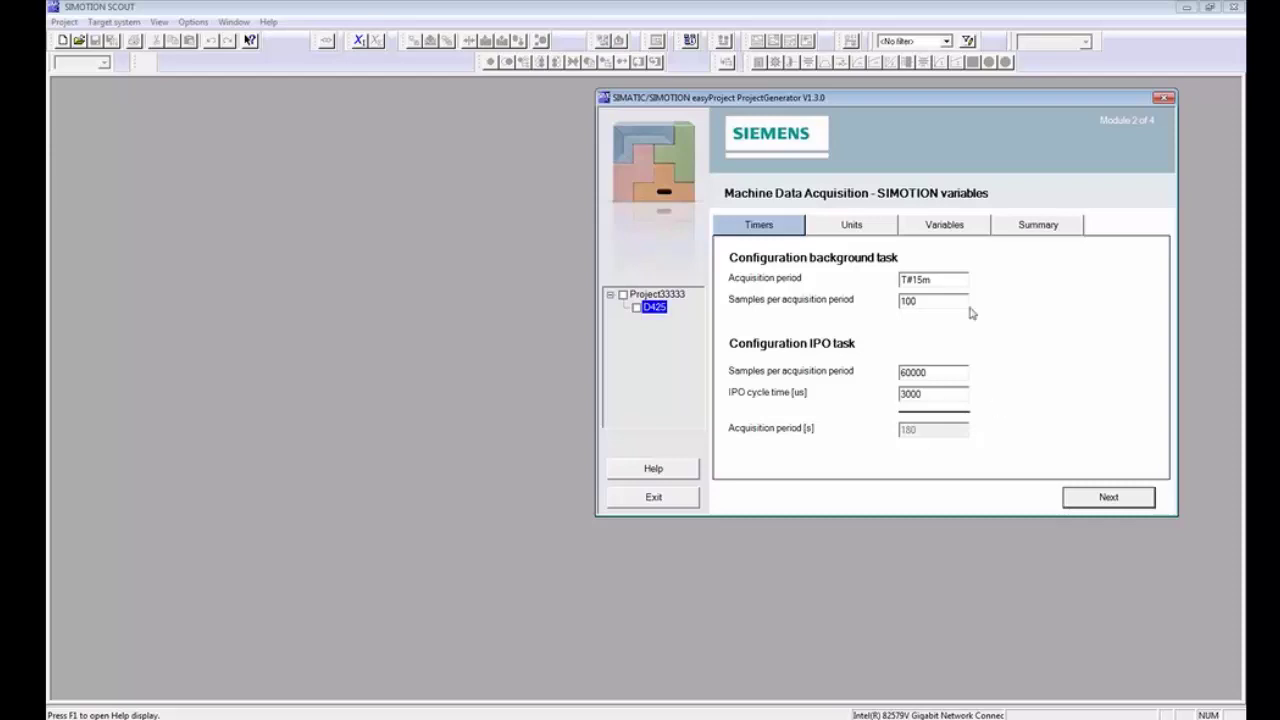
click(872, 232)
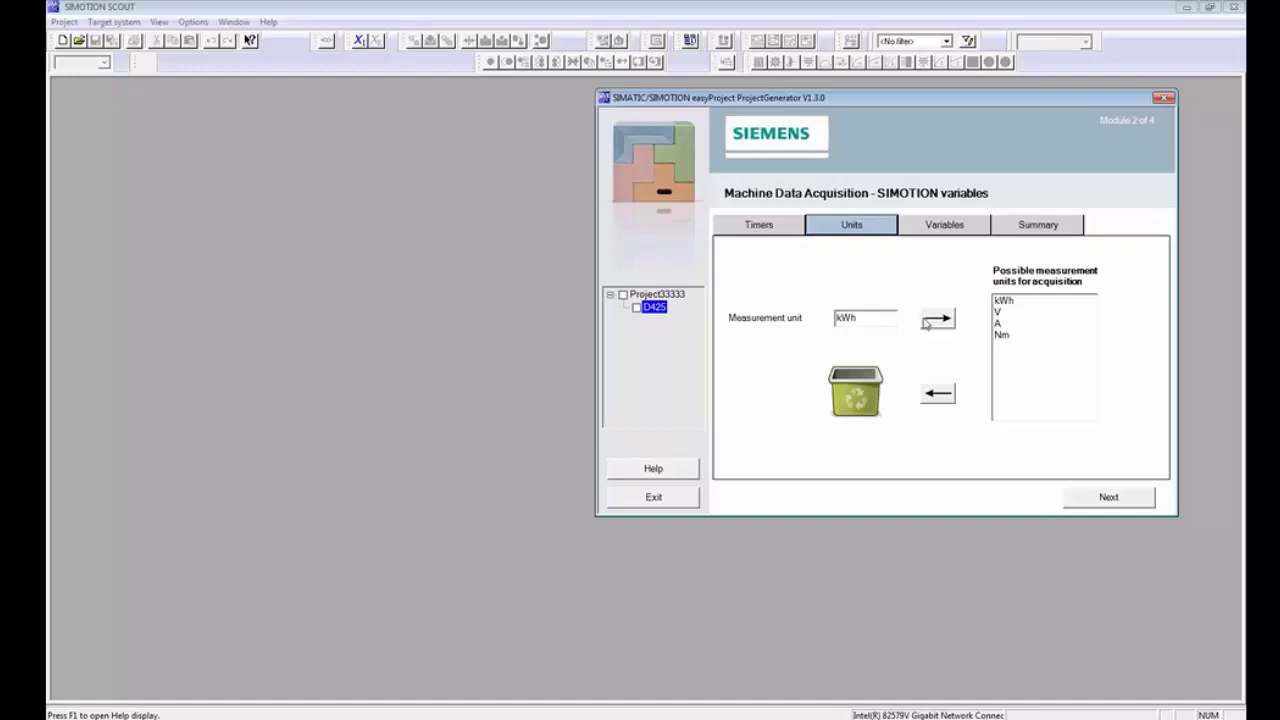
click(916, 229)
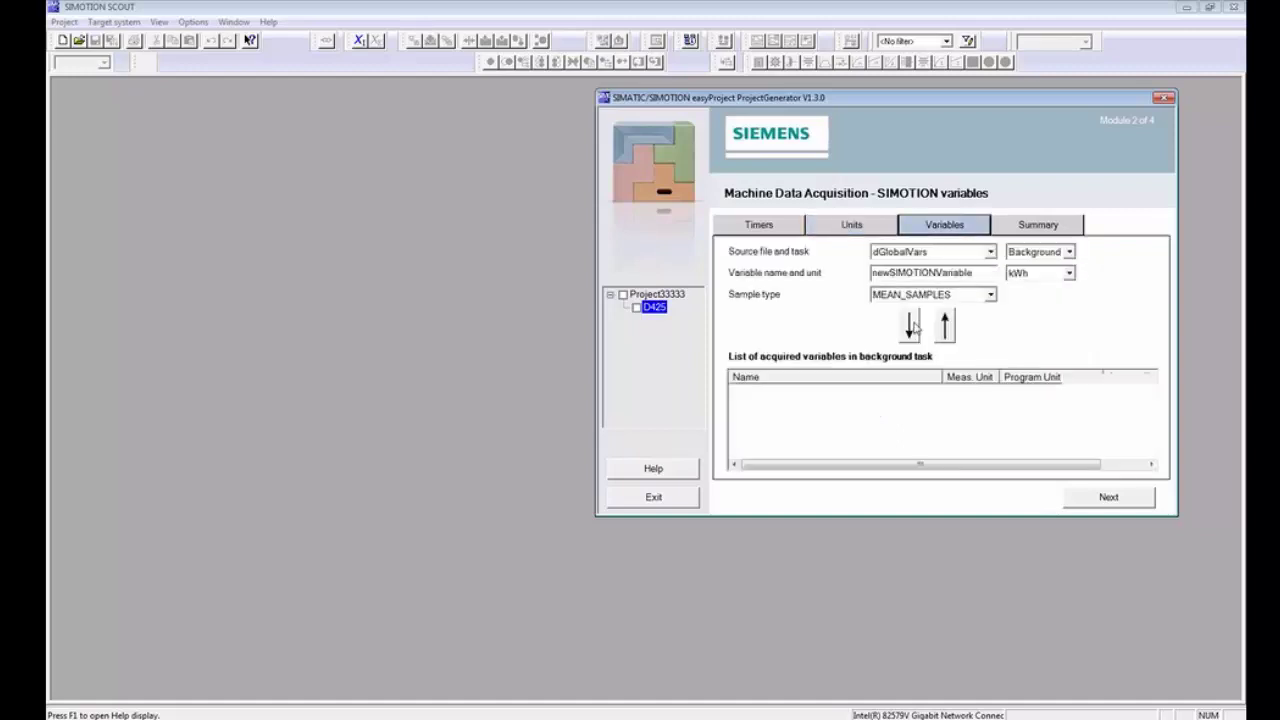
Step: Add an acquired variable named power with unit kWh, source dGlobalVars, the Background task and sample type MEAN_SAMPLES
click(990, 295)
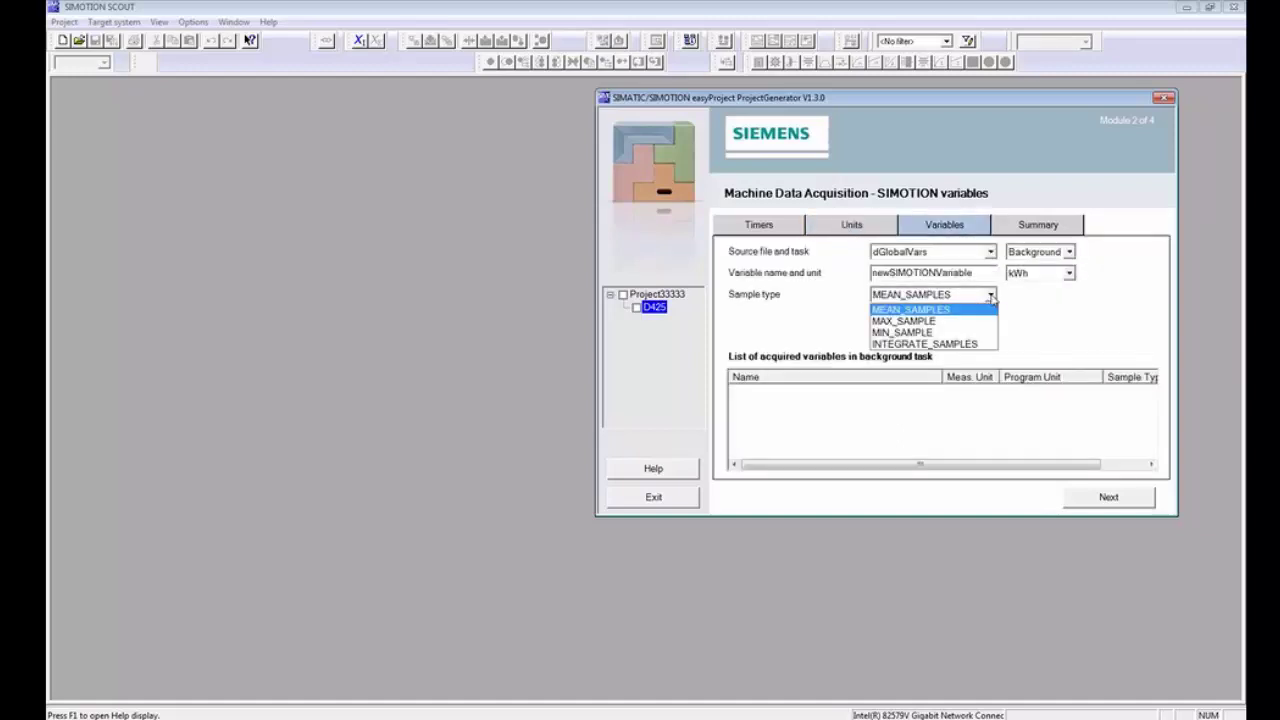
click(990, 296)
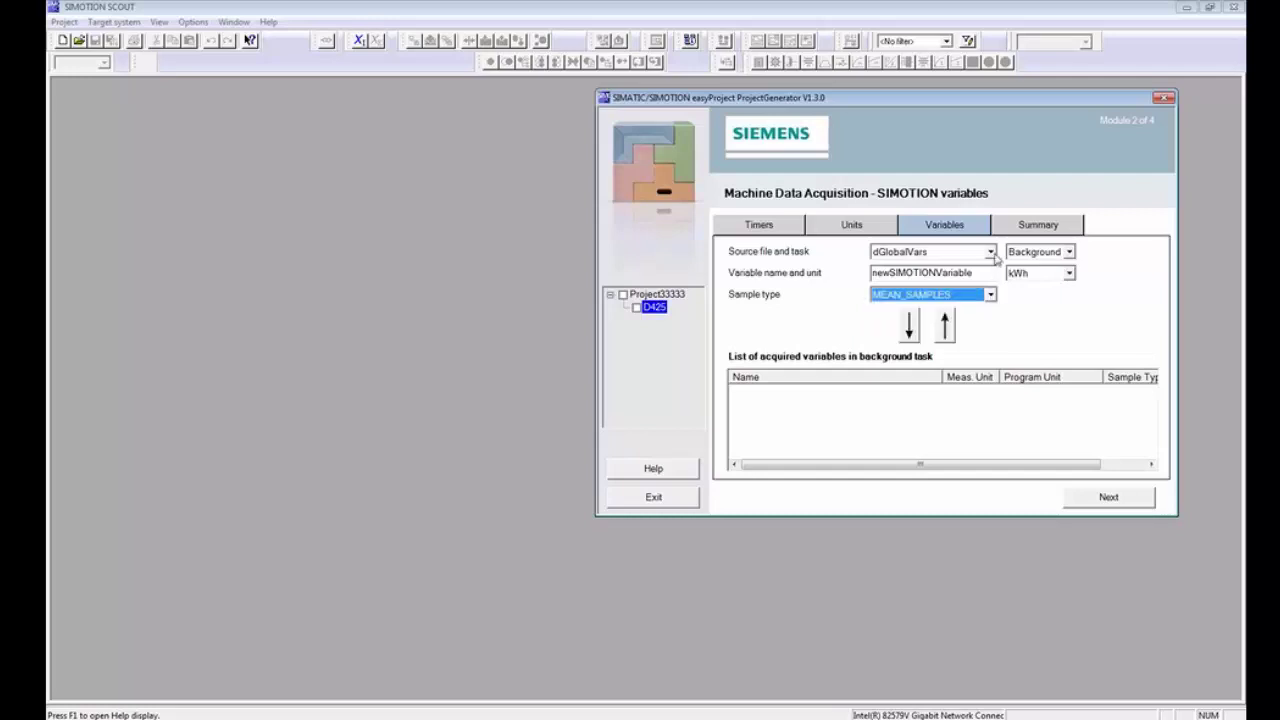
click(990, 251)
click(990, 251)
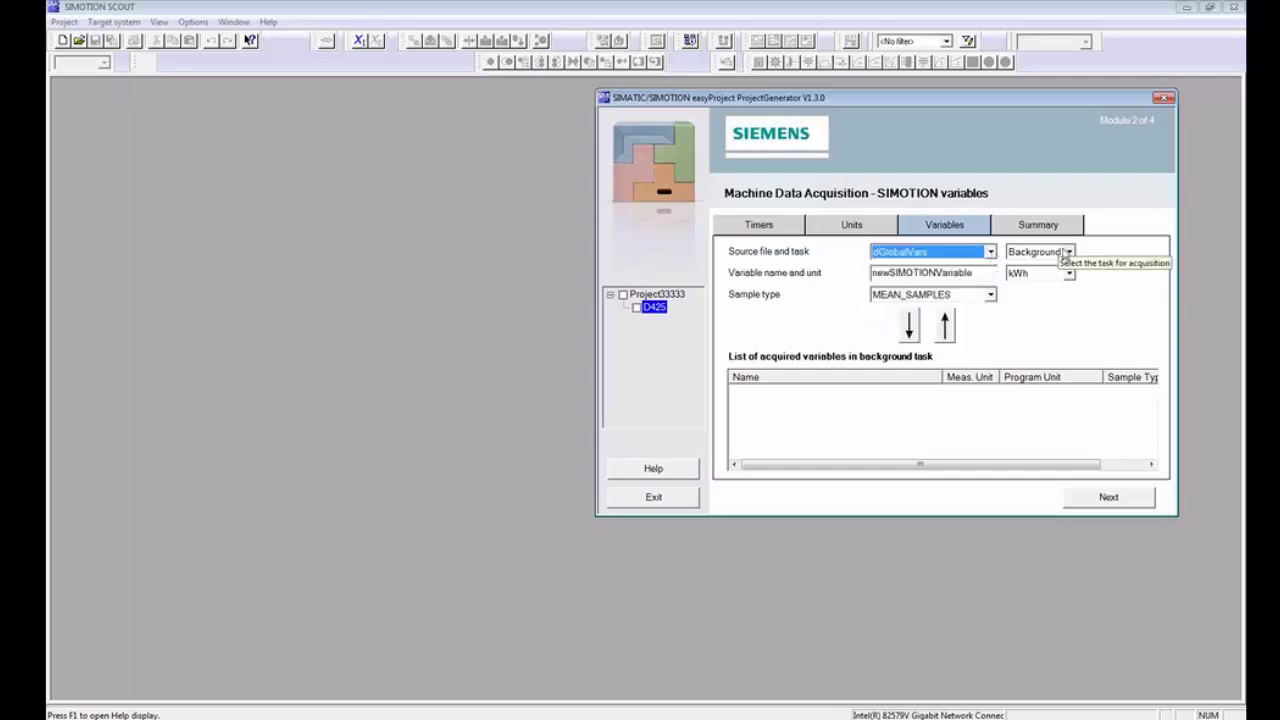
click(1068, 252)
click(1064, 263)
click(1069, 273)
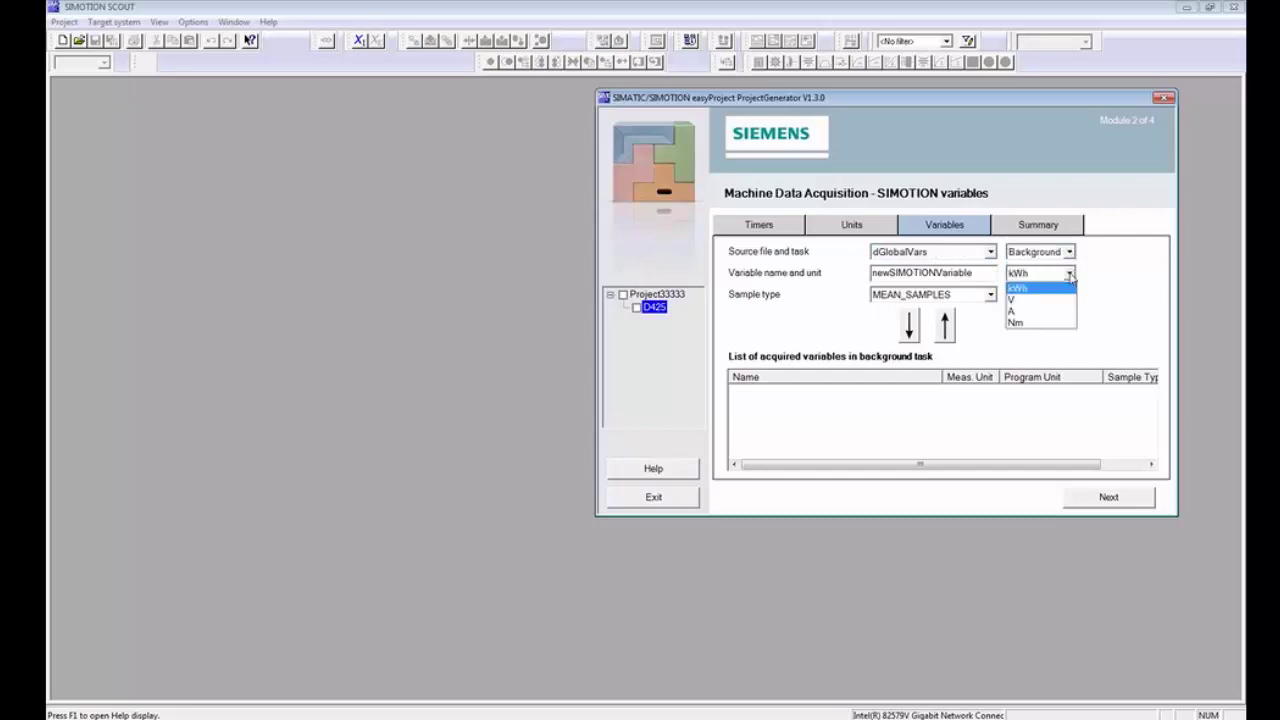
click(1045, 288)
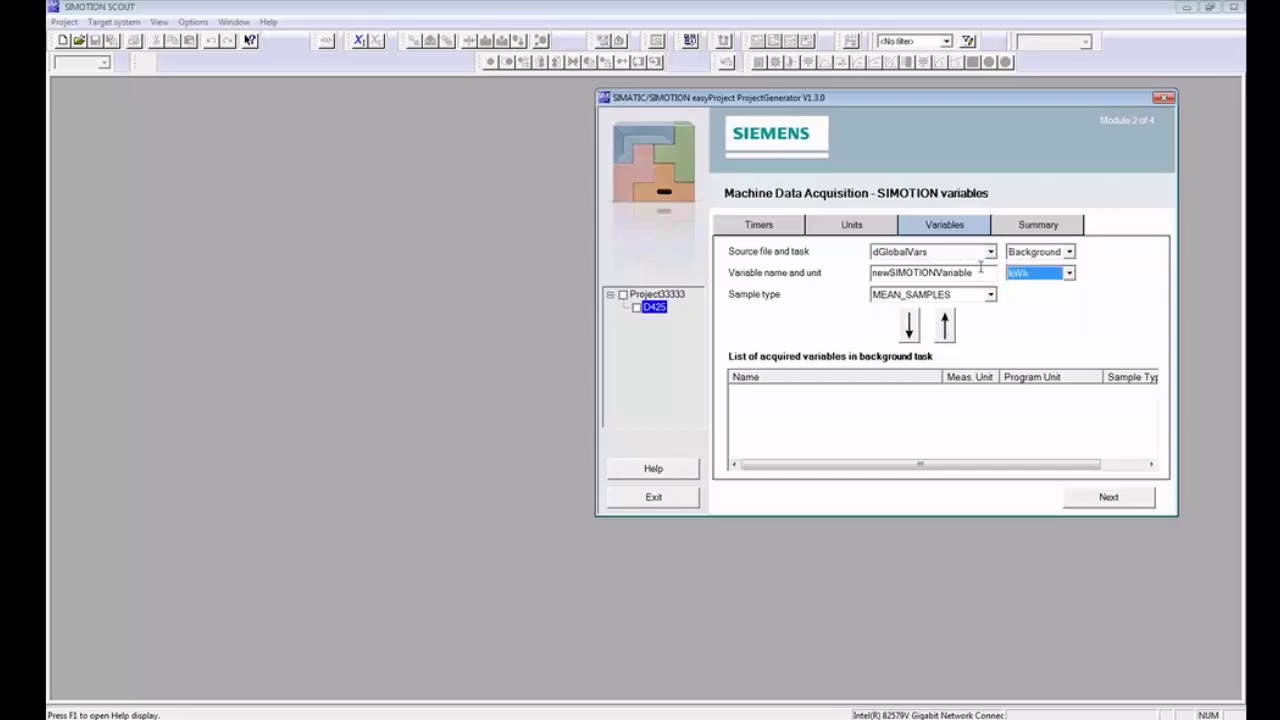
drag(981, 268, 868, 276)
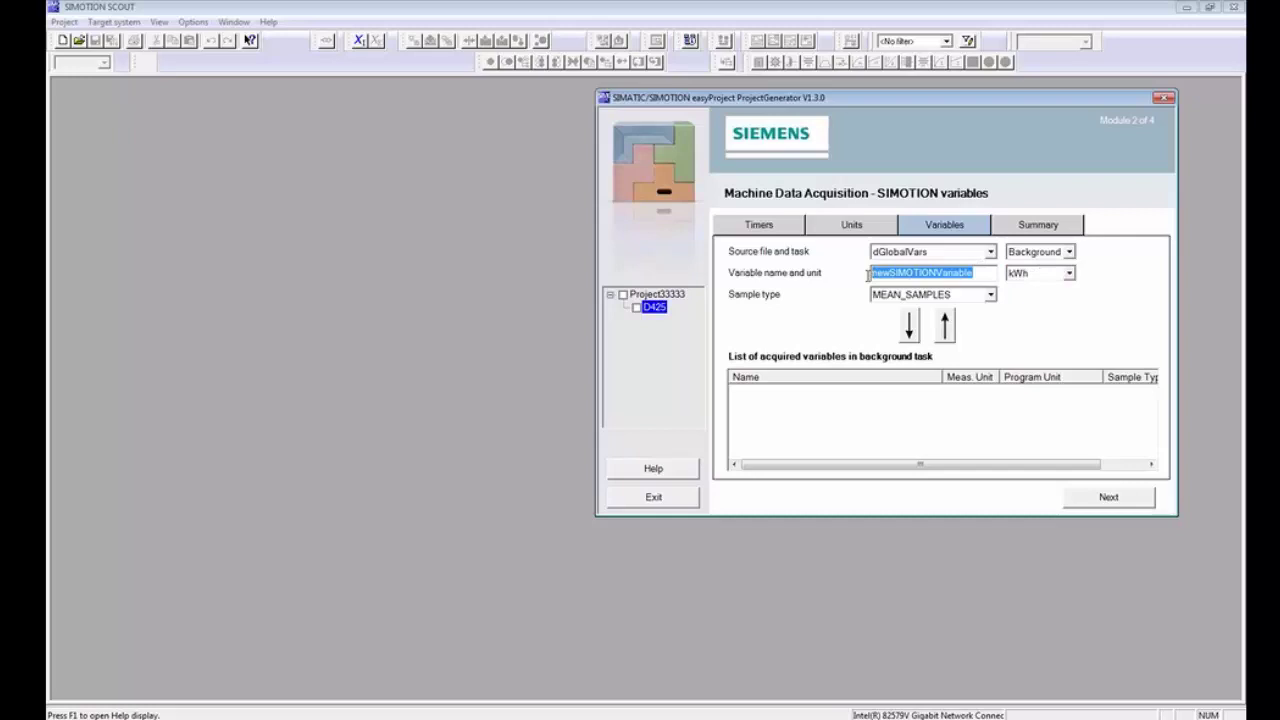
text(po)
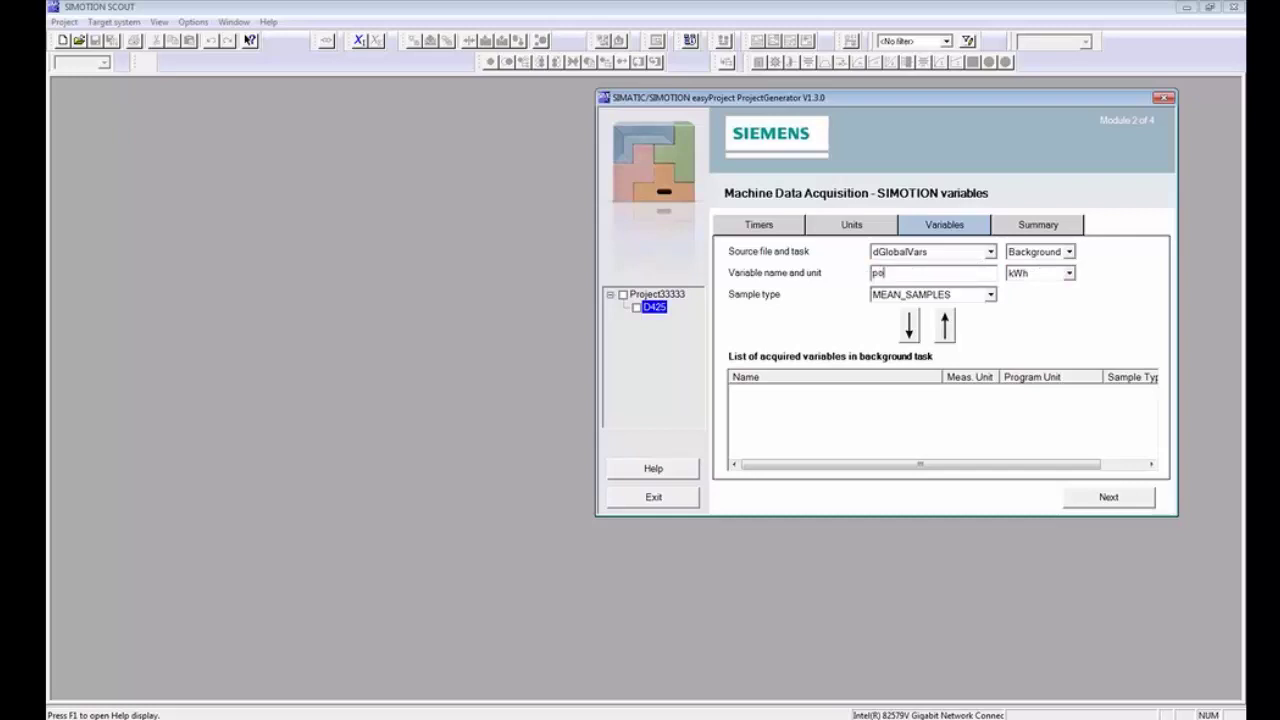
text(wer)
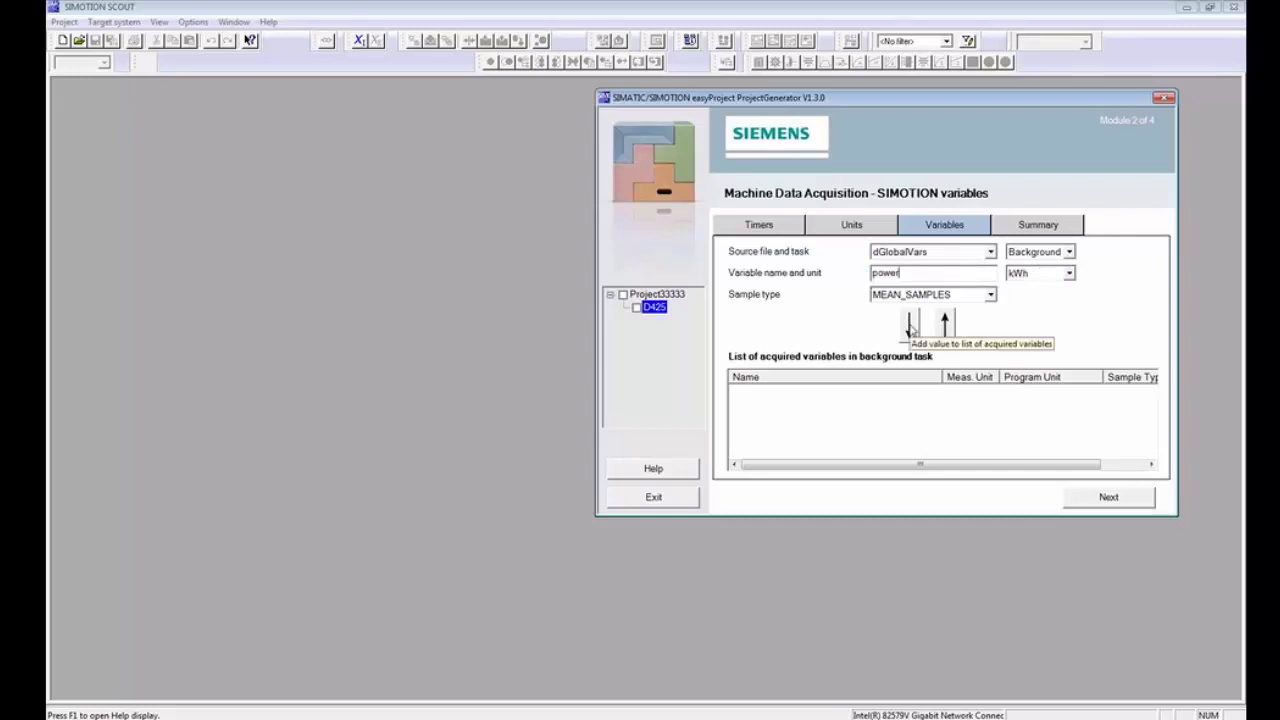
click(910, 328)
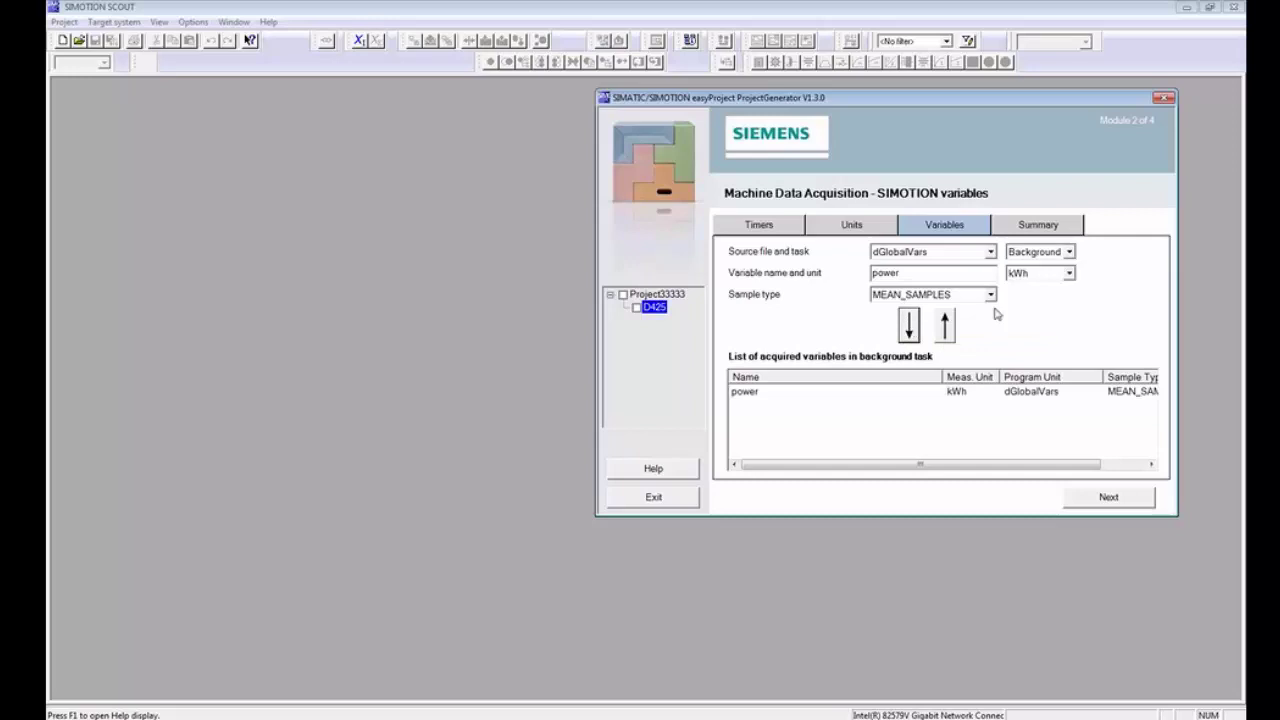
Step: Add an acquired variable named volt with measurement unit V to the background task list
click(1068, 273)
click(1015, 287)
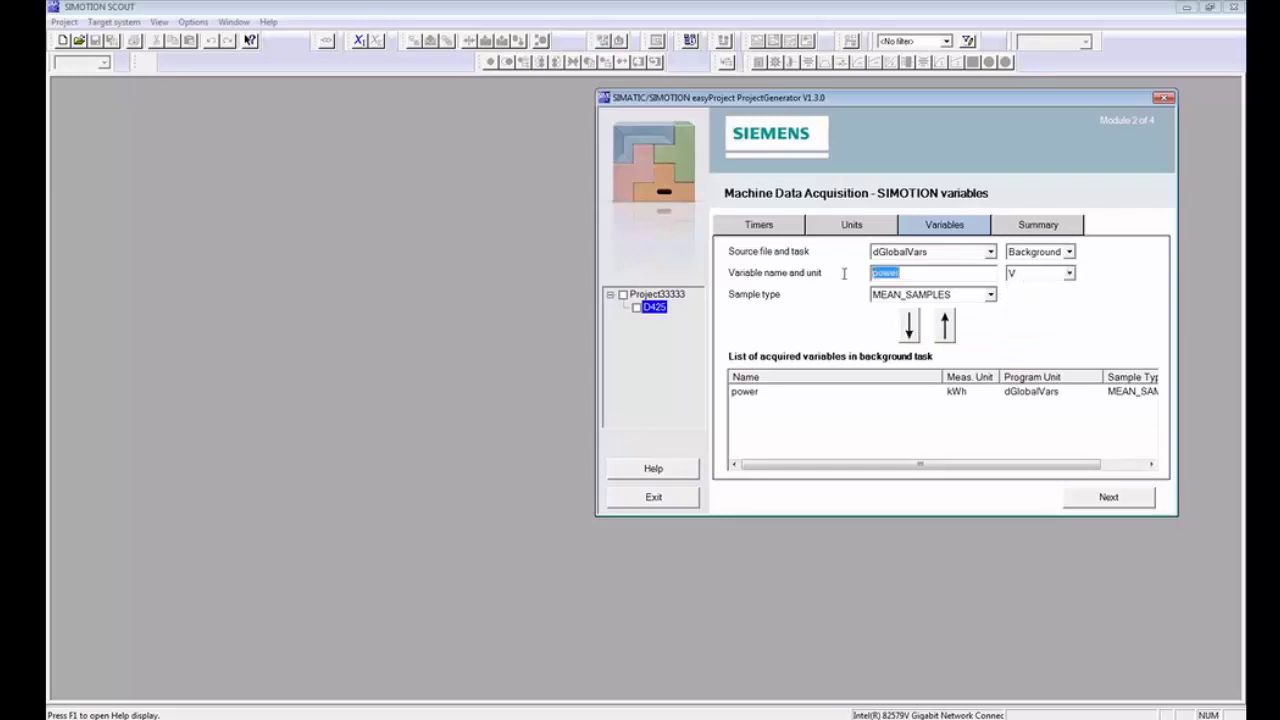
text(volt)
click(908, 326)
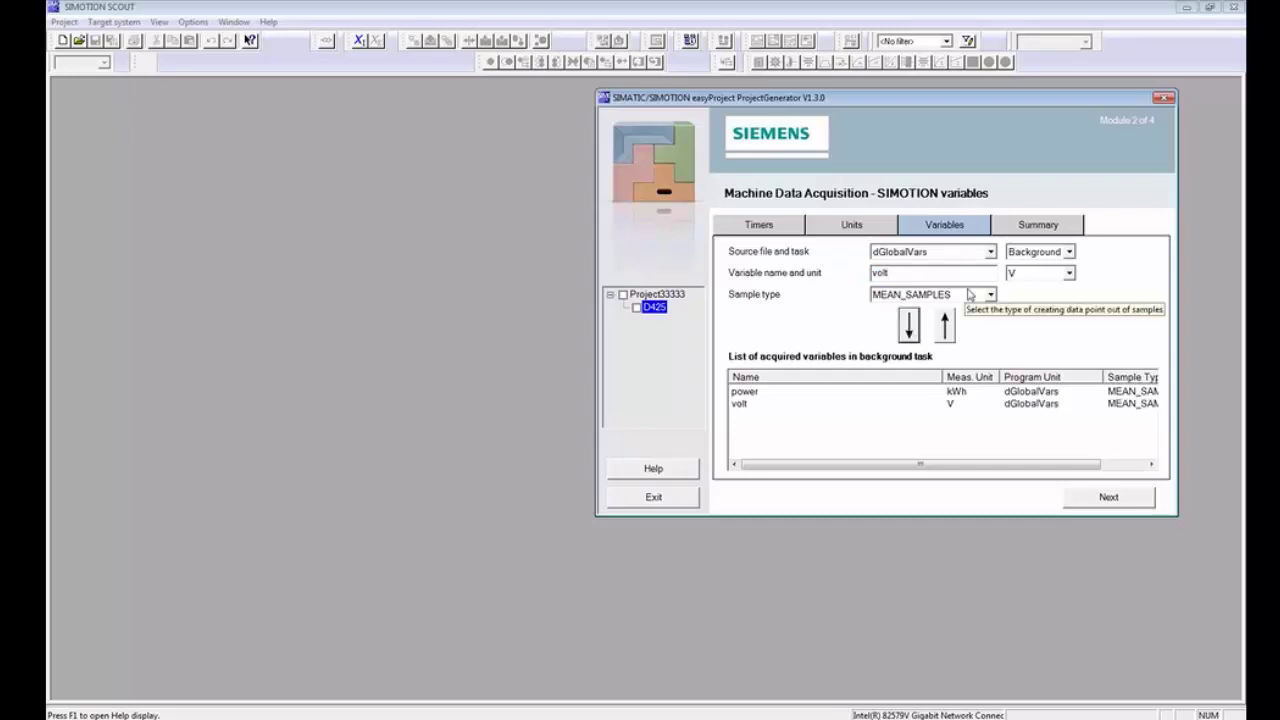
Step: Add an acquired variable named current with measurement unit A to the background task list
click(1069, 273)
click(1036, 309)
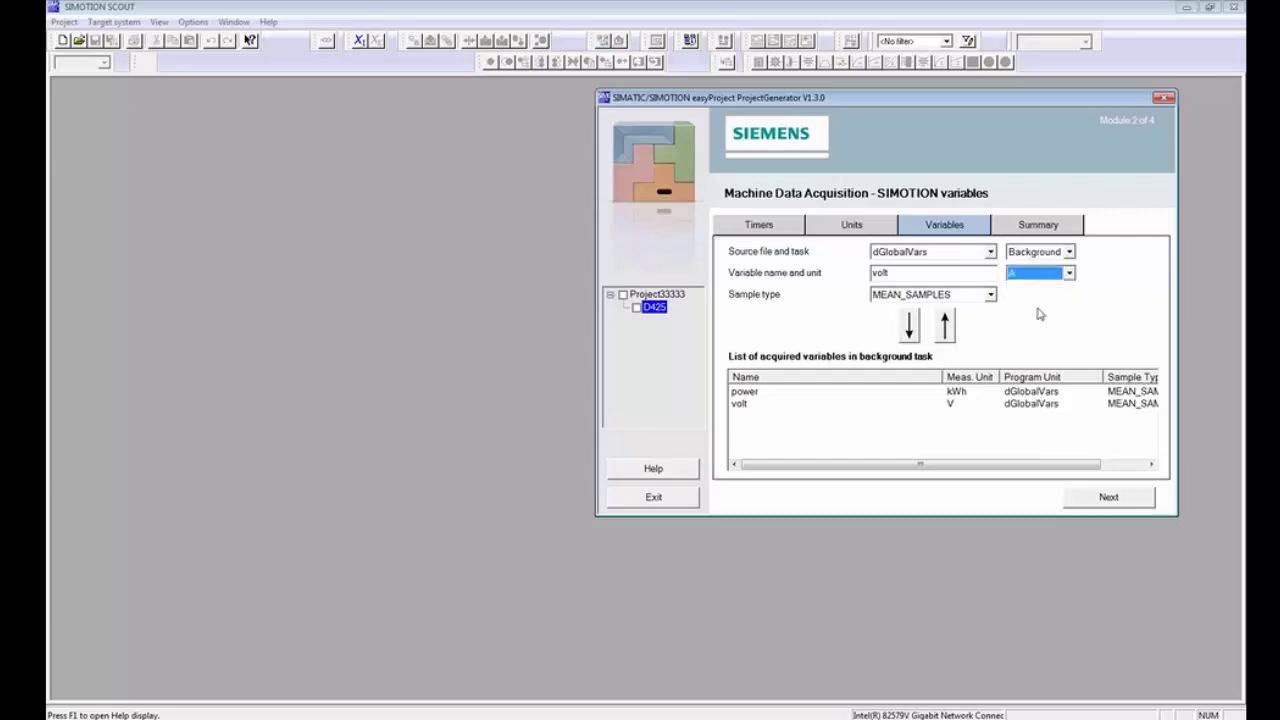
click(922, 273)
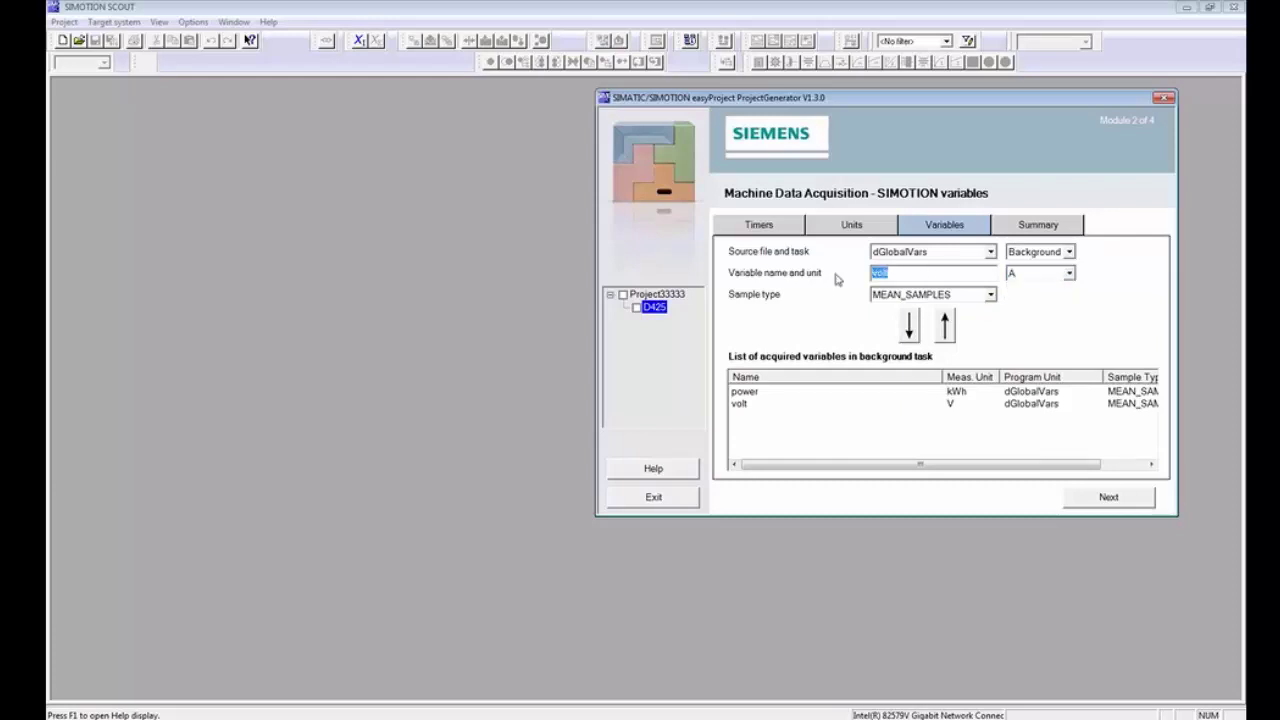
text(current)
click(911, 326)
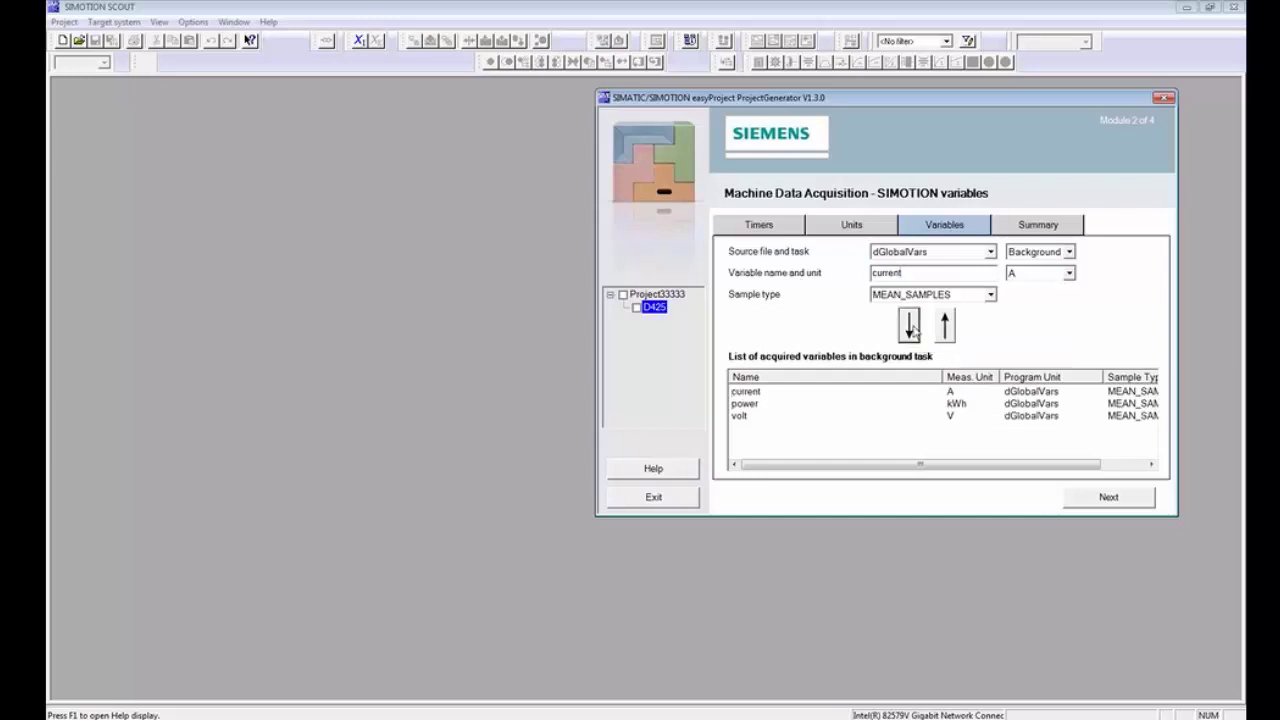
Step: Add an acquired variable named torque with measurement unit Nm to the background task list
key(Tab)
key(alt+Down)
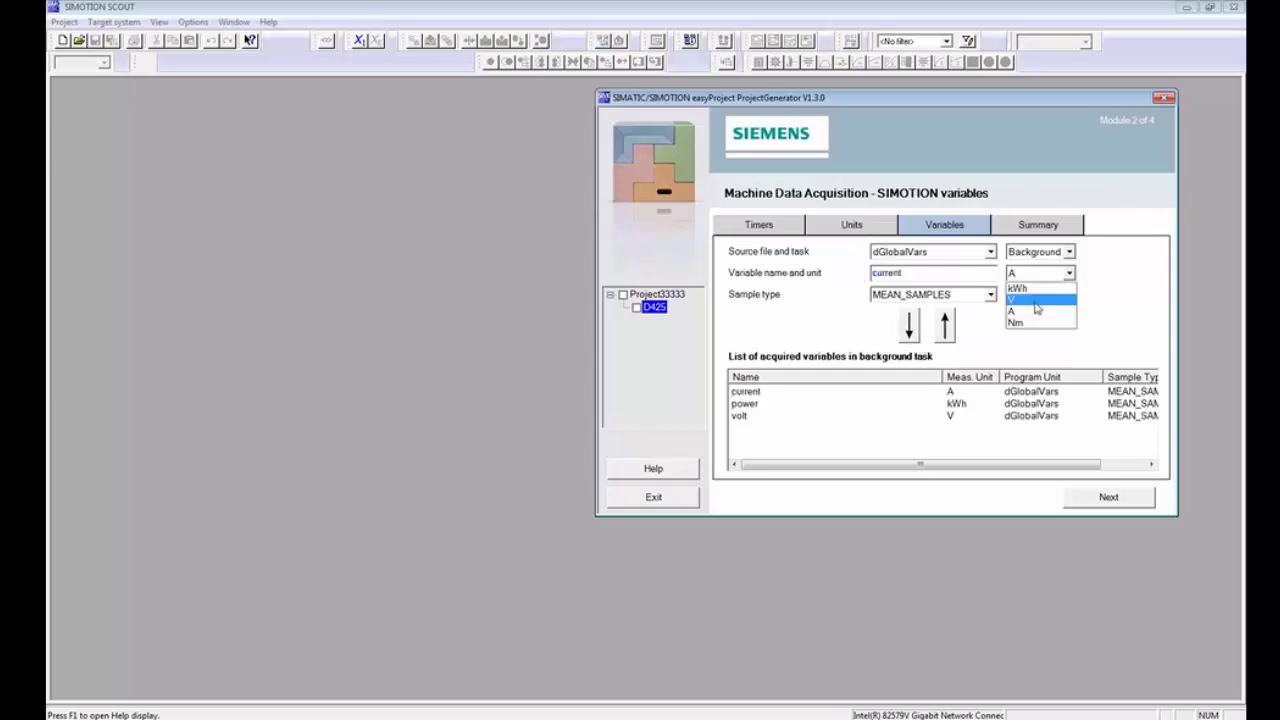
key(Down)
key(Return)
key(shift+Tab)
text(tor)
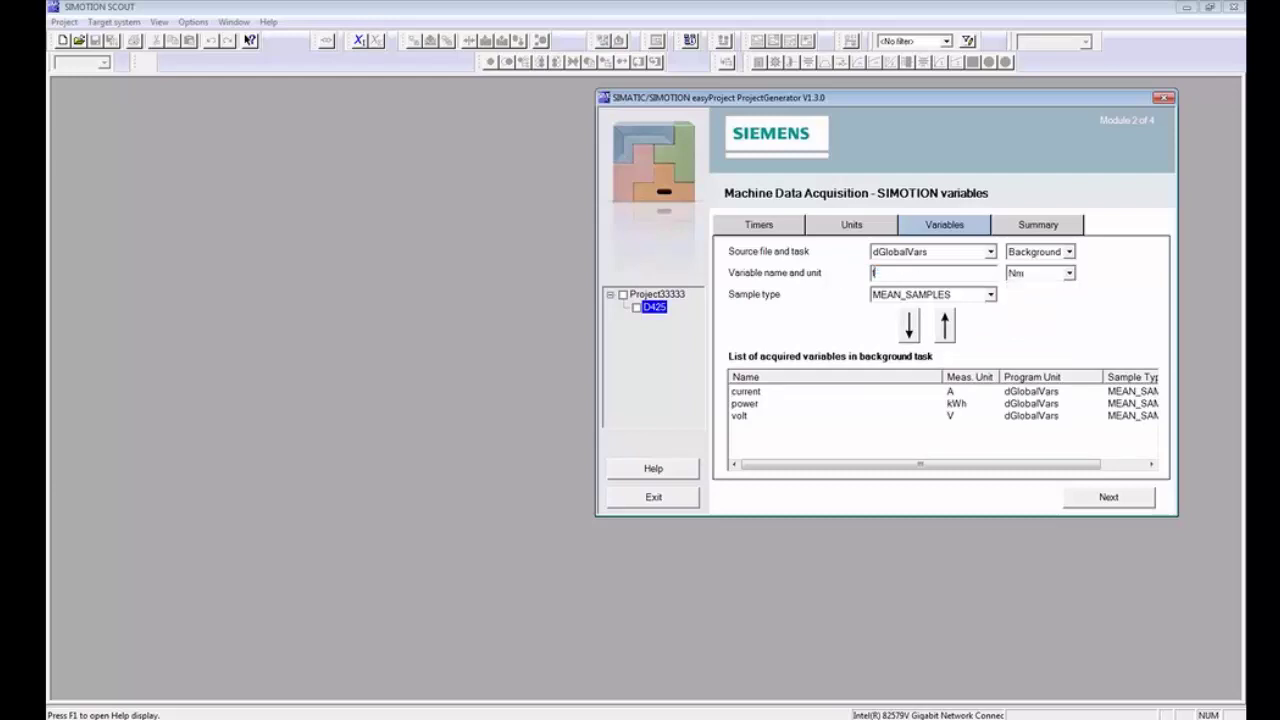
text(que)
click(910, 326)
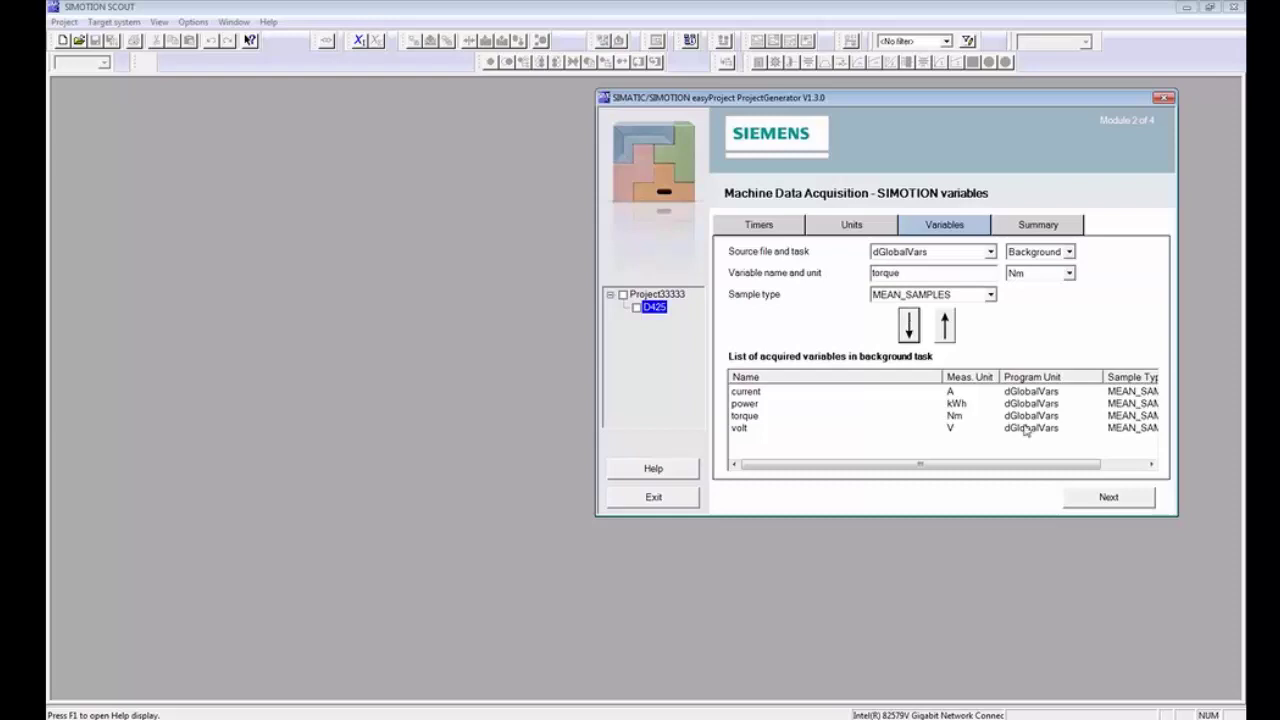
Step: Review the acquisition summary and accept SIMOTION IT web page creation without FTP transfer for Machine Data Acquisition and Machine Energy Acquisition
drag(1054, 463, 1015, 466)
click(1037, 231)
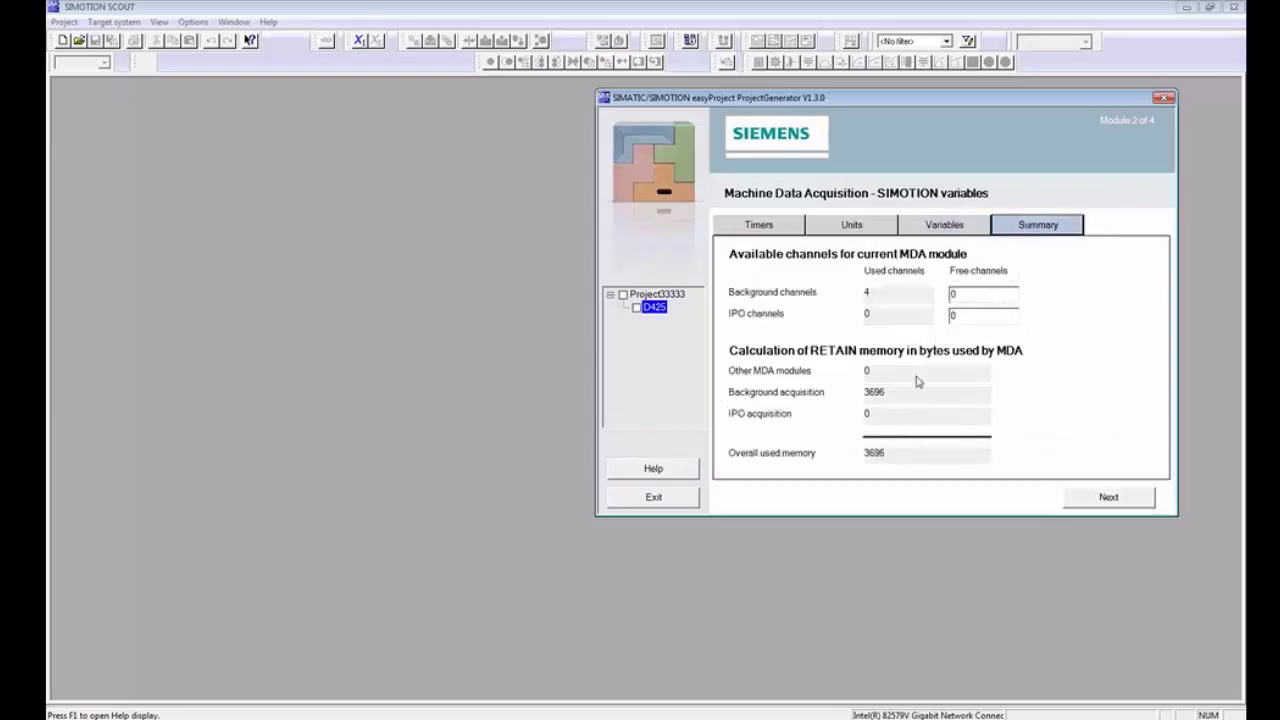
click(1095, 503)
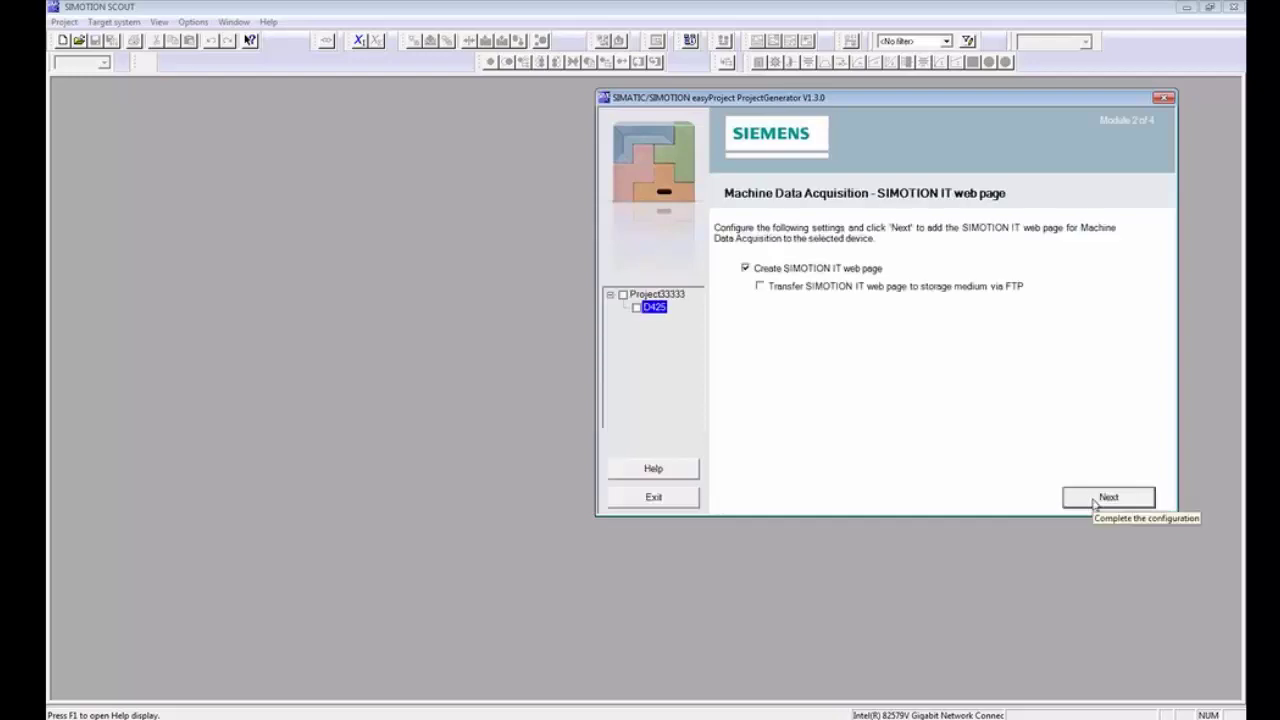
click(1095, 500)
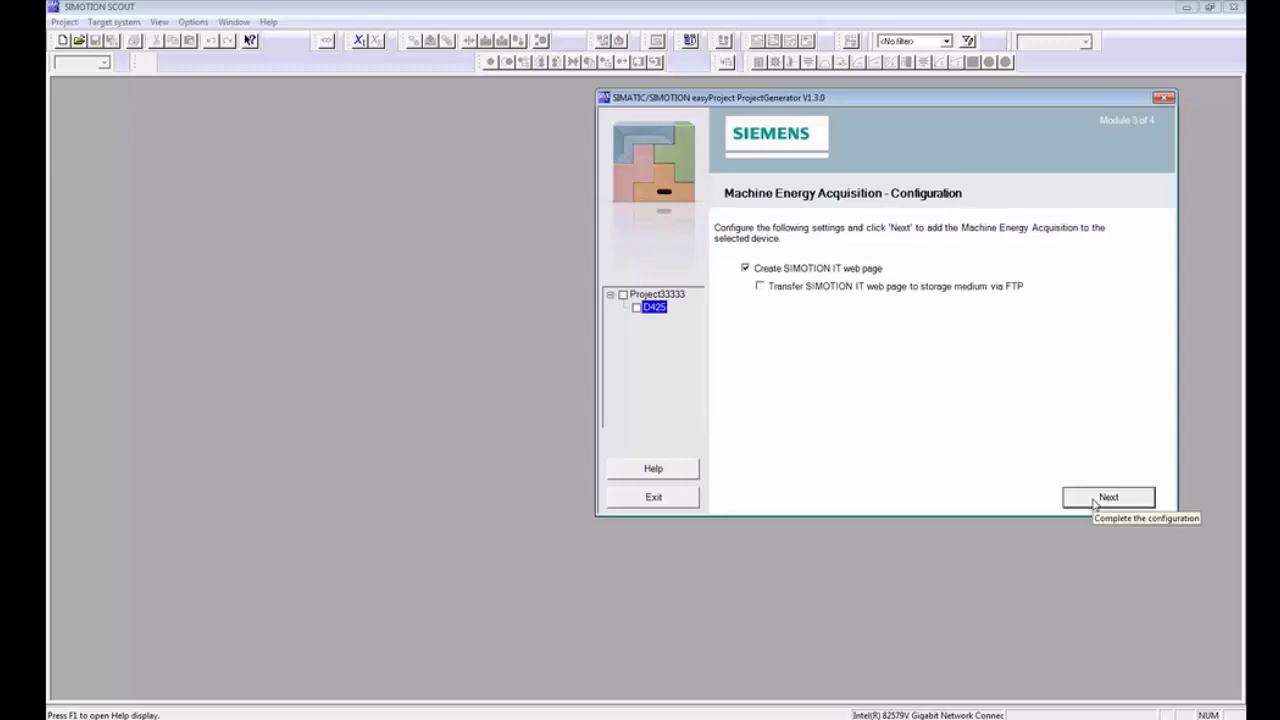
click(1095, 500)
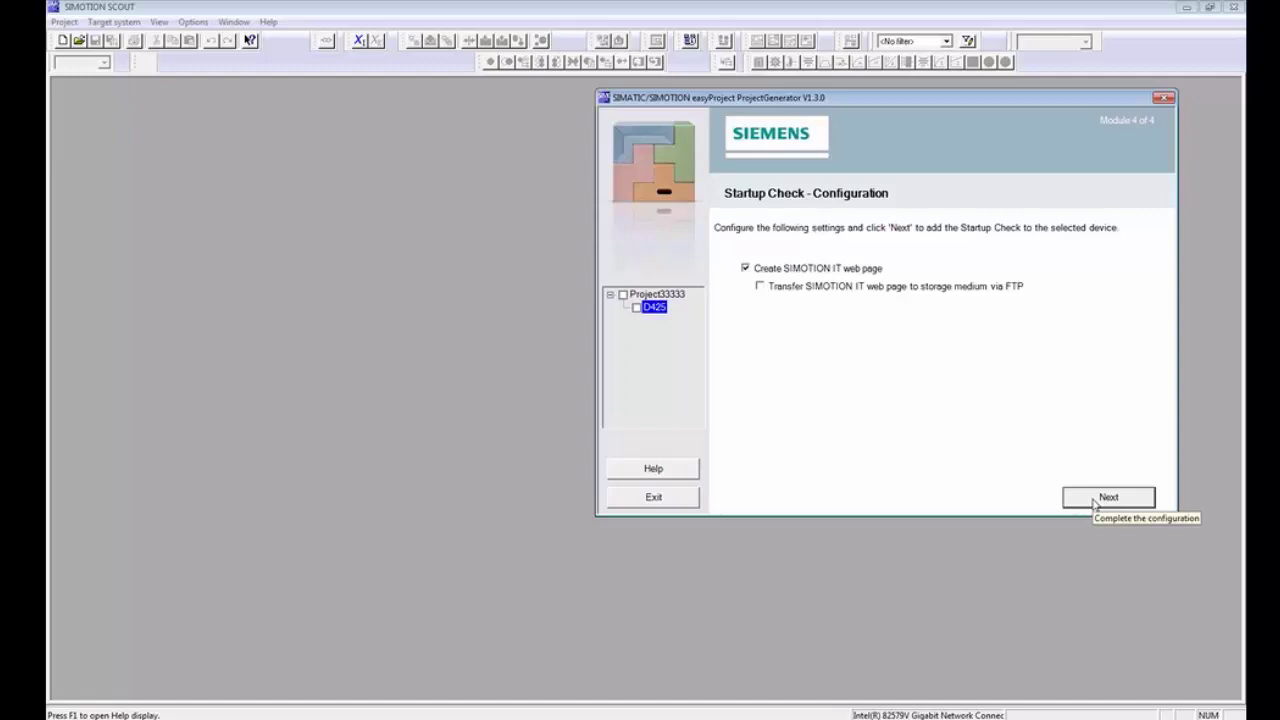
Step: Accept Startup Check web page creation without FTP transfer and generate the project, declining activation of symbolic assignment
click(1095, 500)
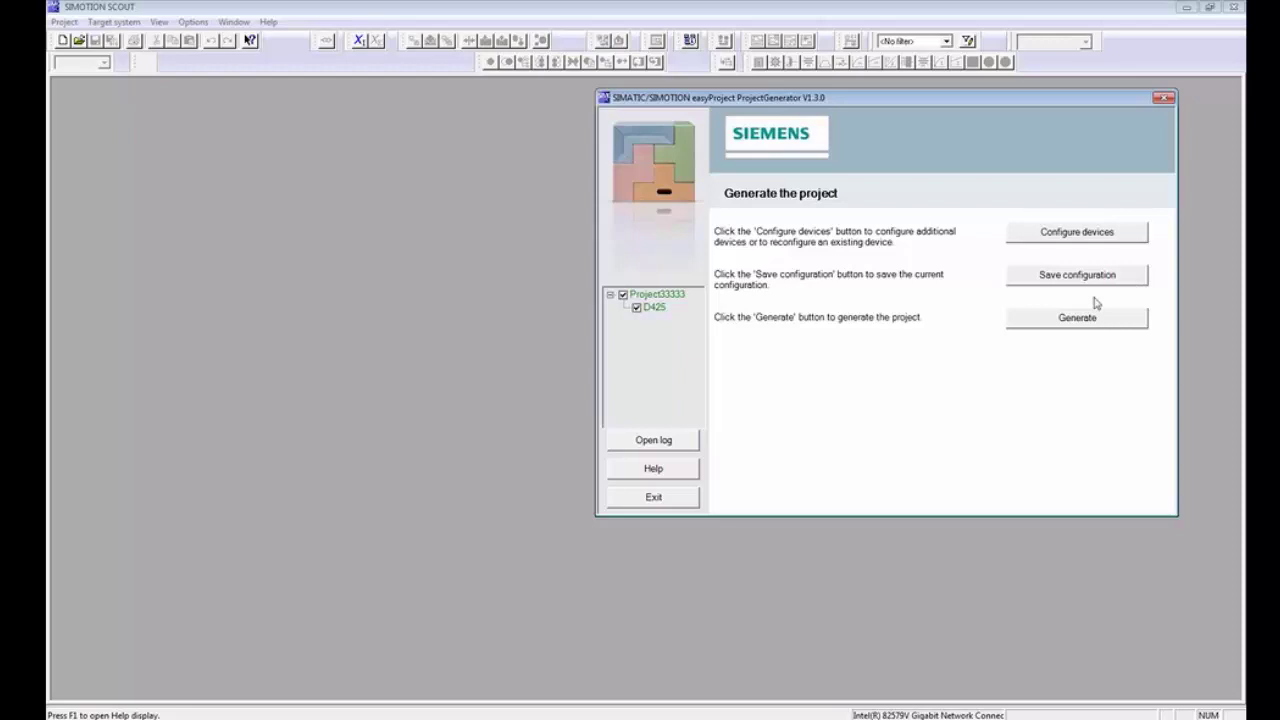
click(1035, 322)
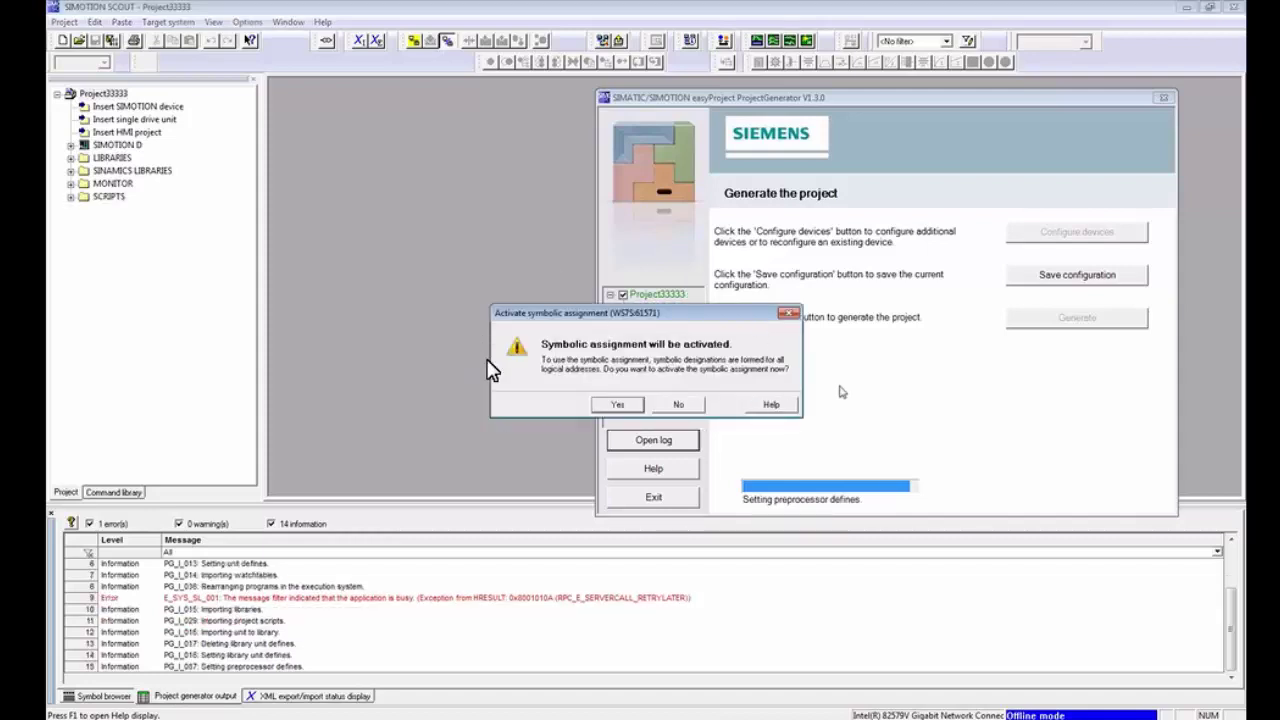
click(678, 405)
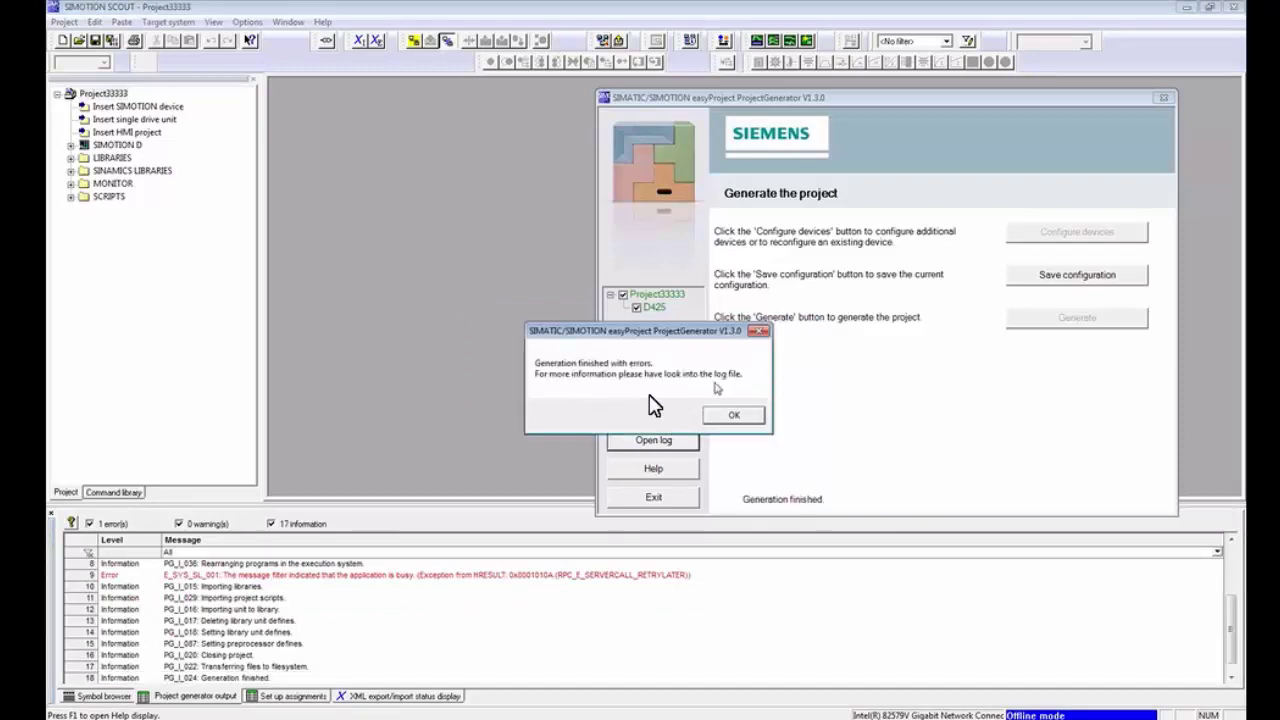
click(736, 418)
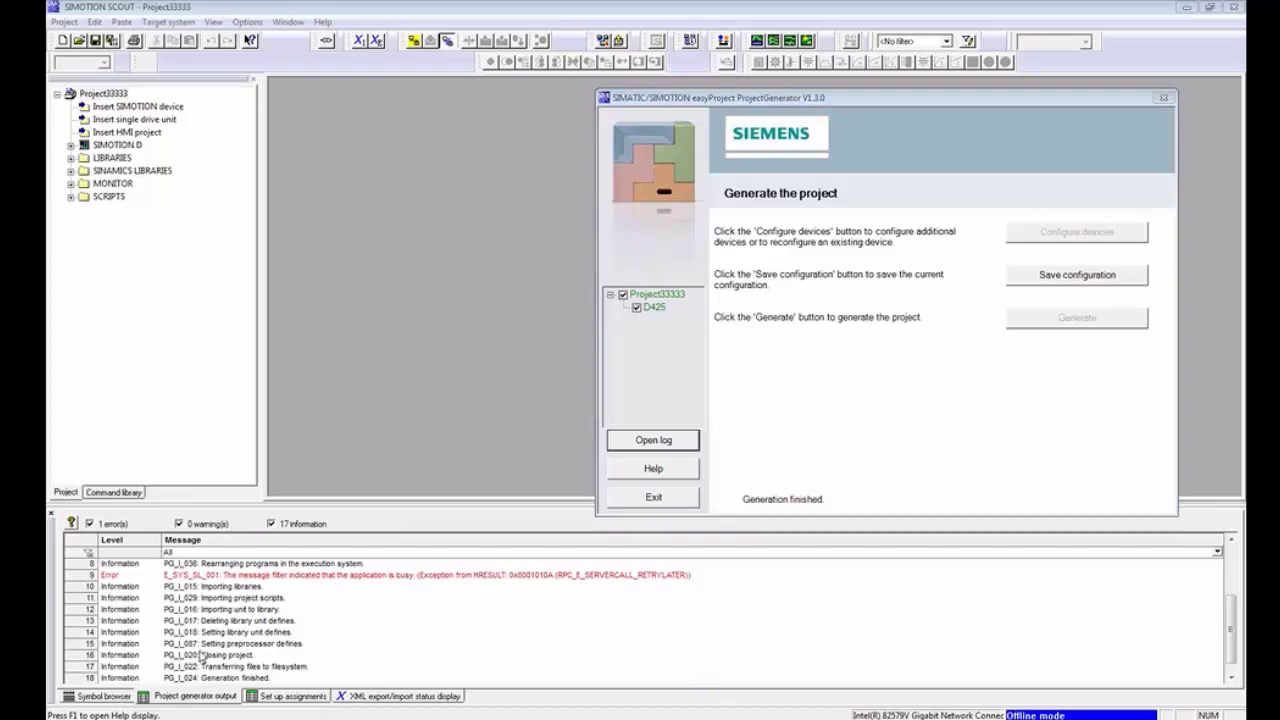
Step: Exit the project generator and inspect the error entry in its output log
click(362, 657)
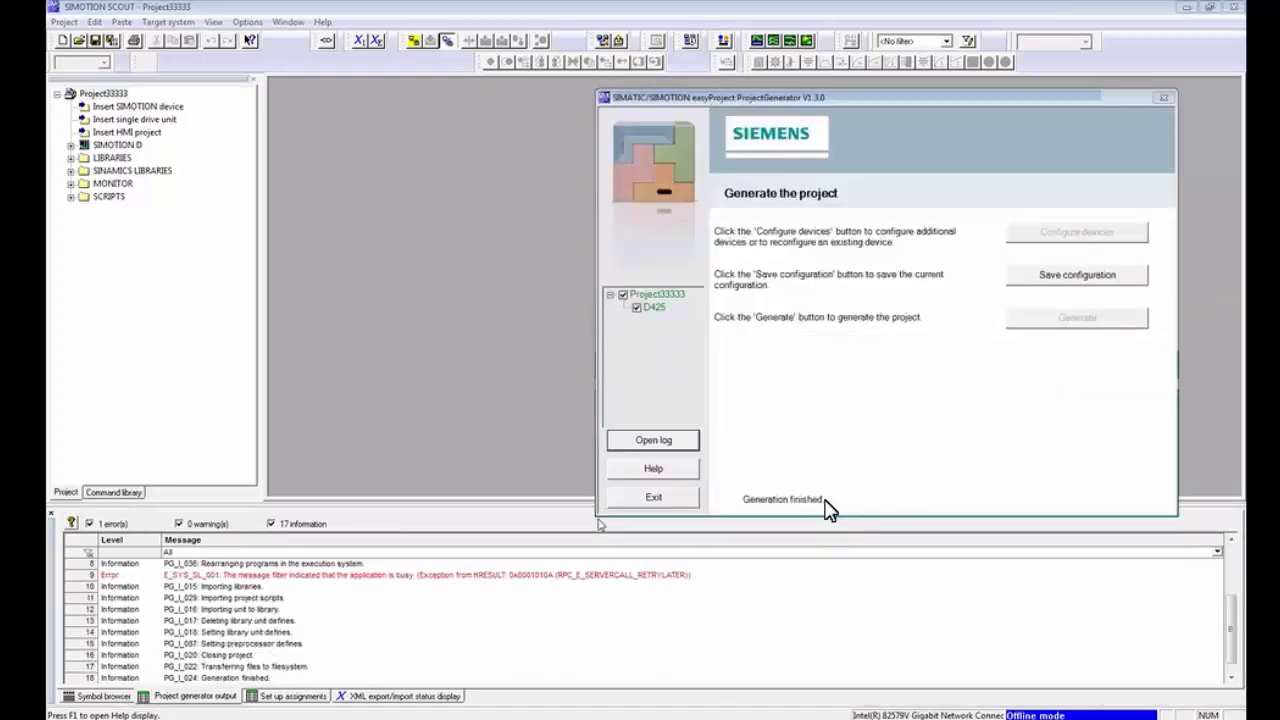
click(636, 498)
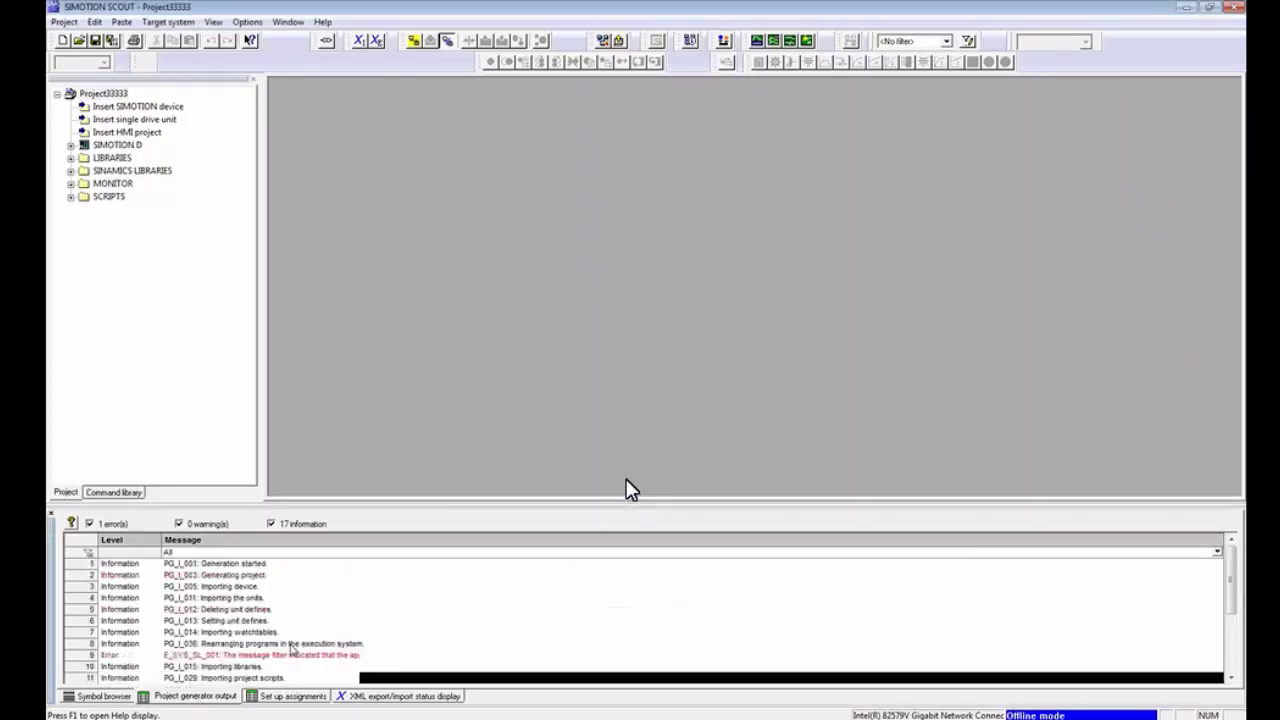
click(252, 658)
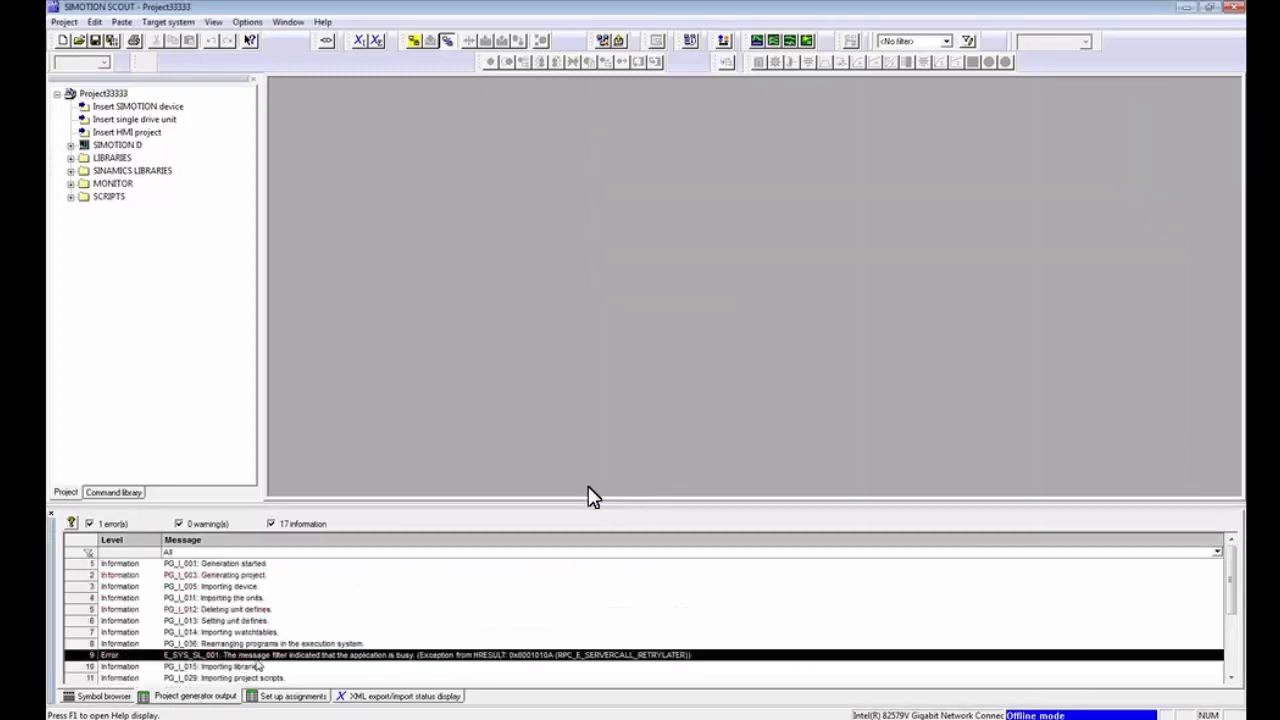
scroll(688, 585, down, 1)
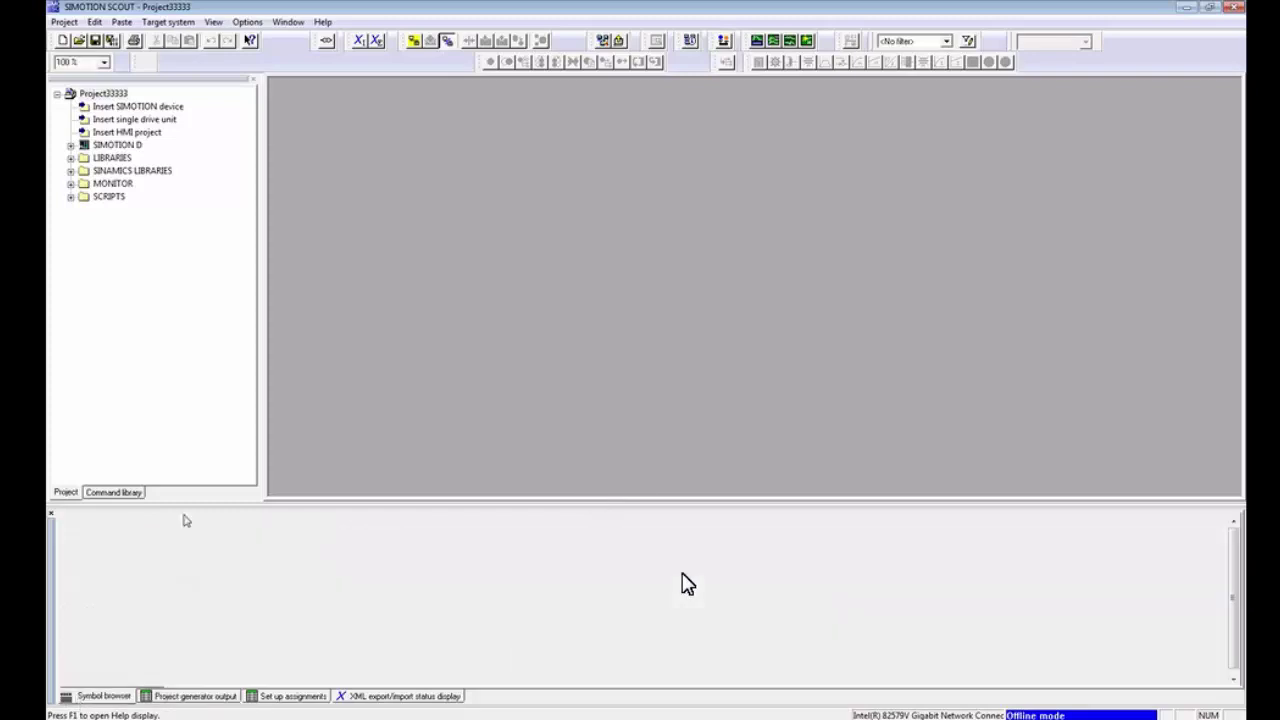
Step: Examine the D425 hardware configuration, including the rack modules, the integrated PROFIBUS master system and the SINAMICS_Integrated telegram slots, and close it
double_click(105, 145)
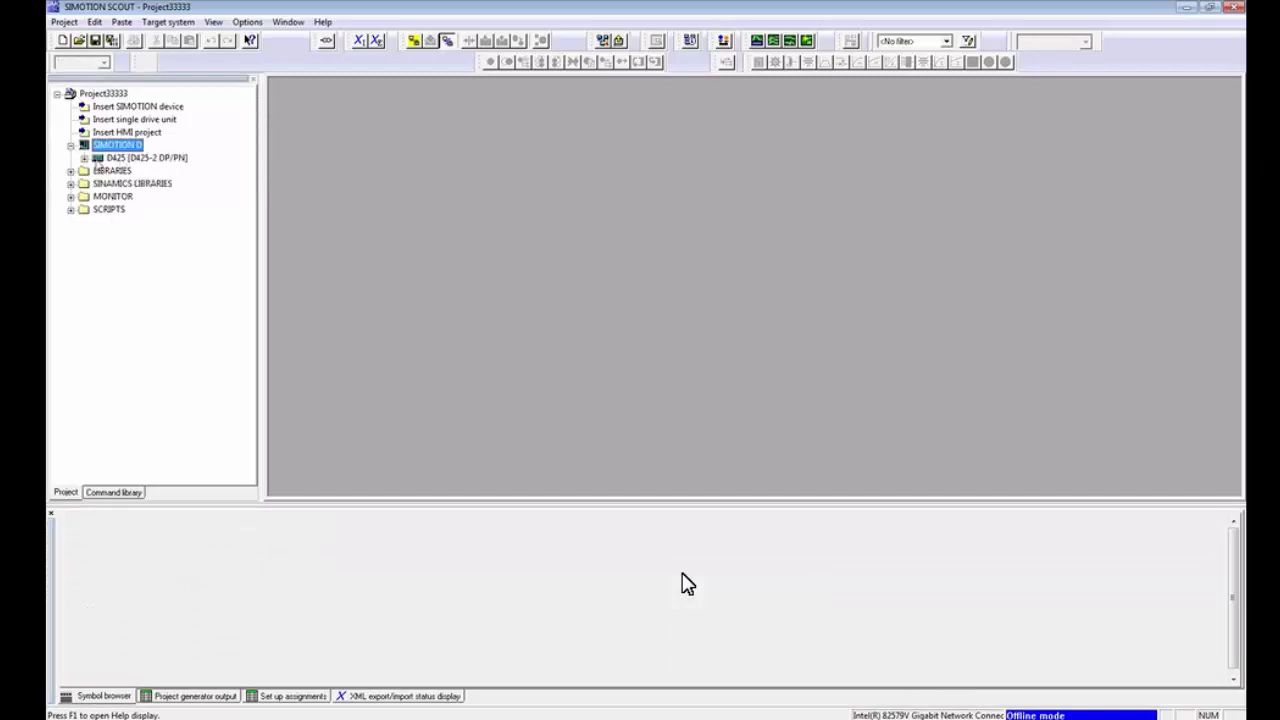
double_click(130, 158)
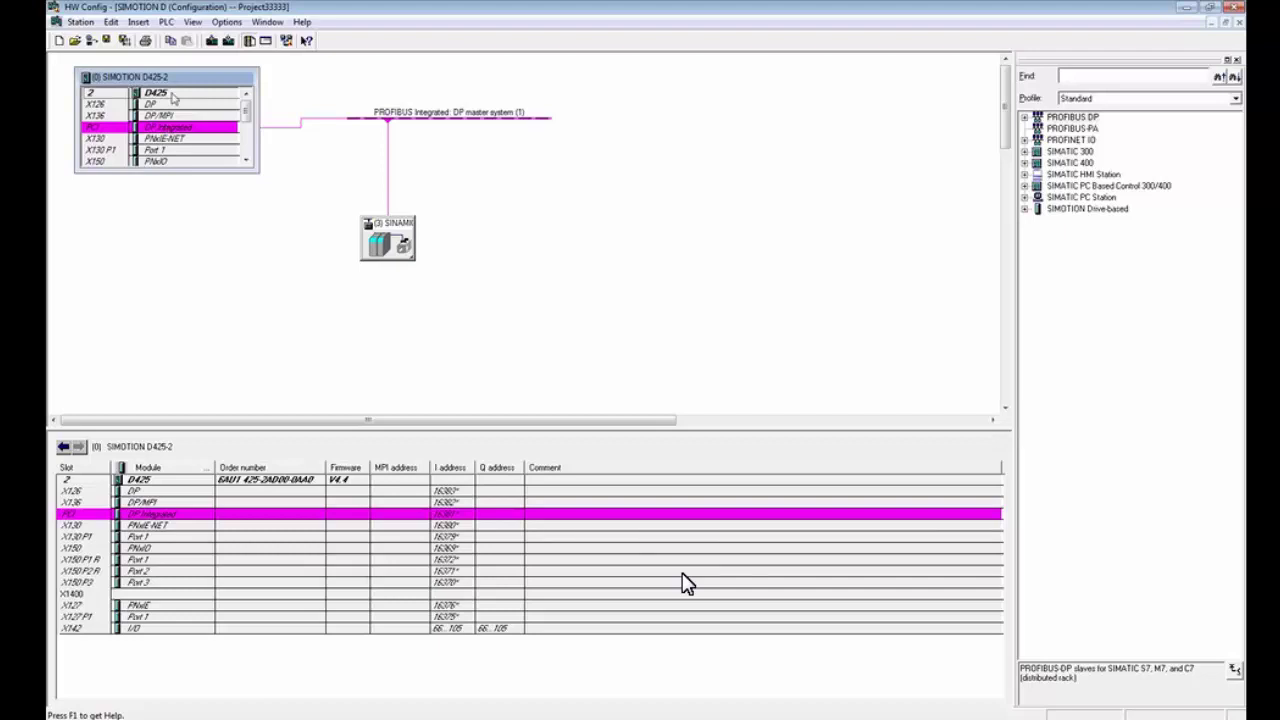
drag(257, 171, 253, 272)
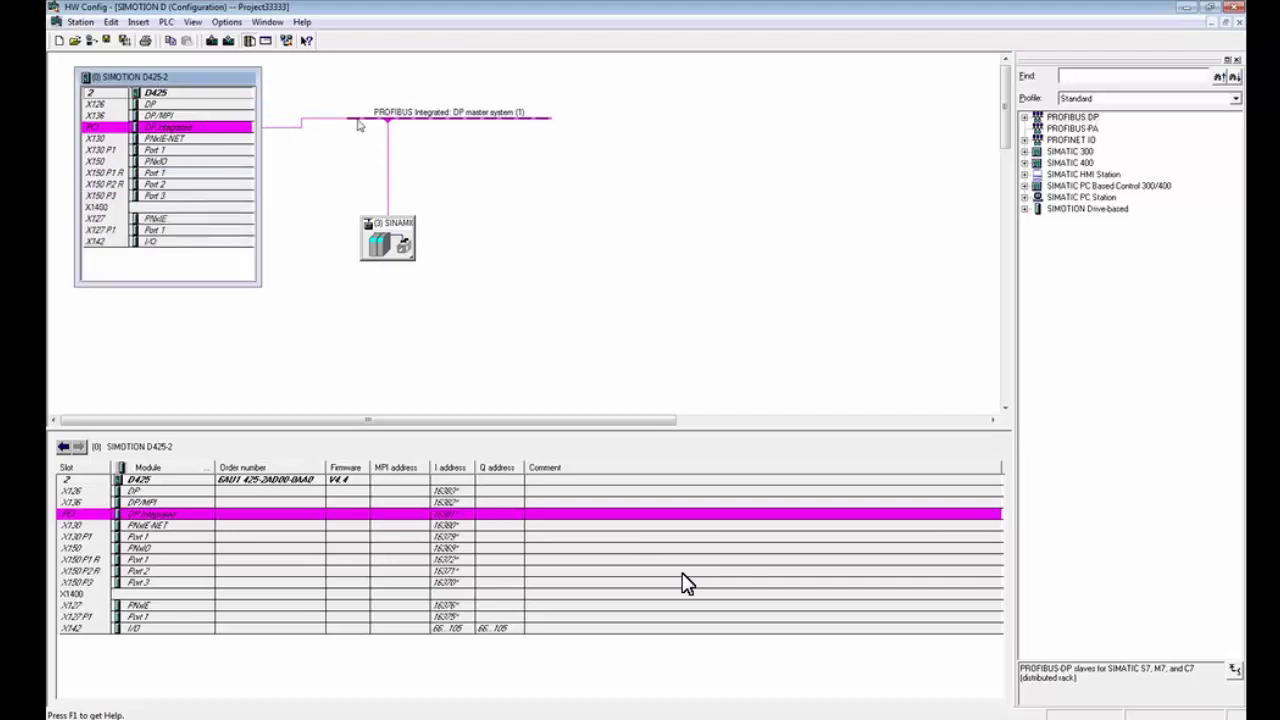
click(477, 117)
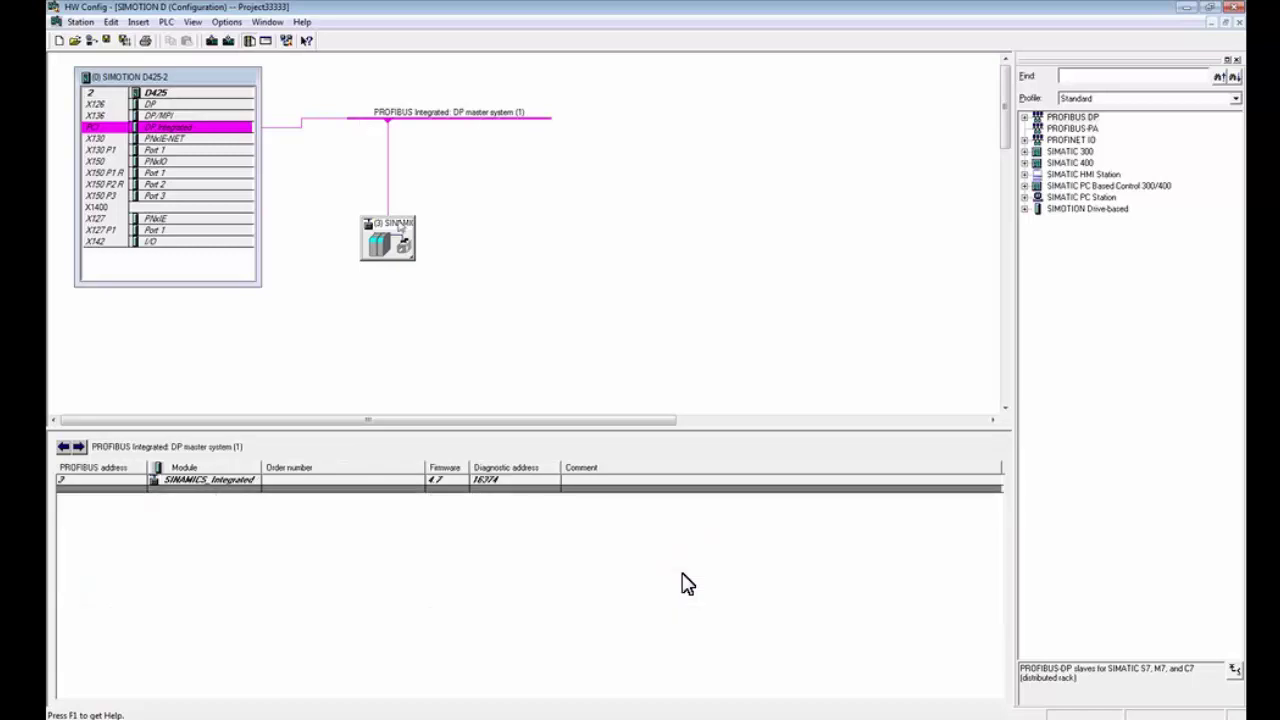
click(399, 227)
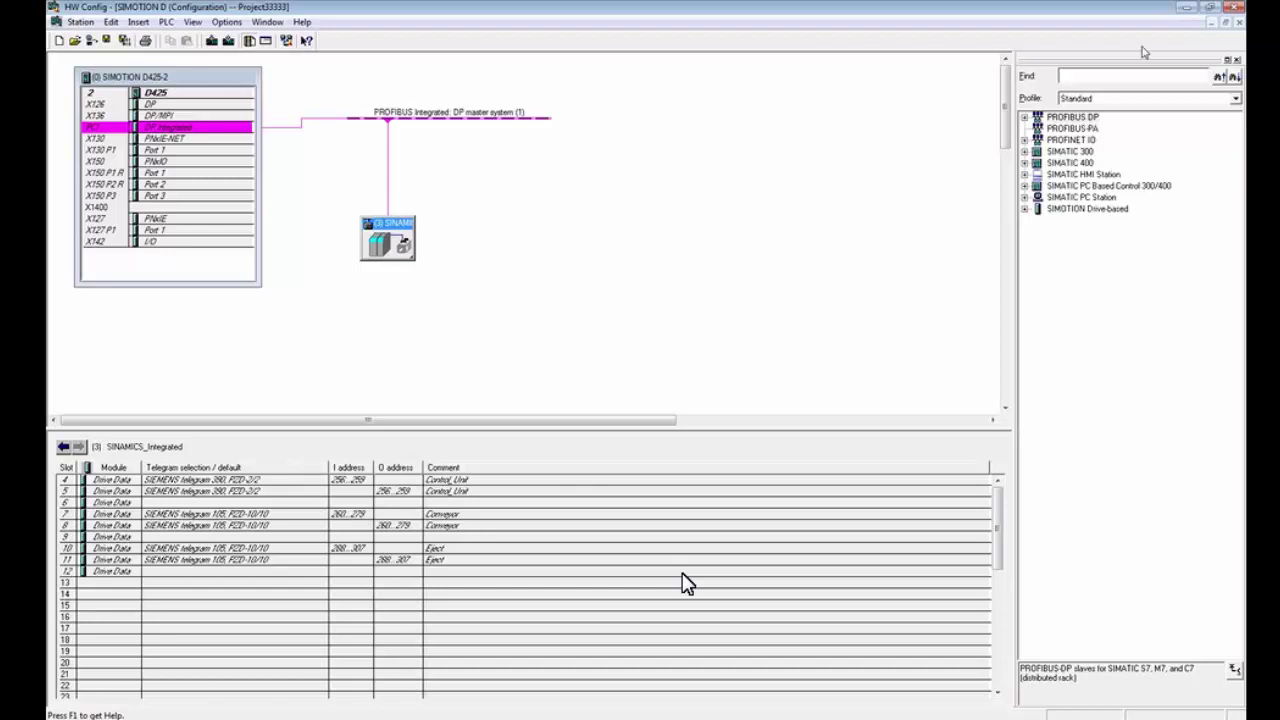
click(1237, 8)
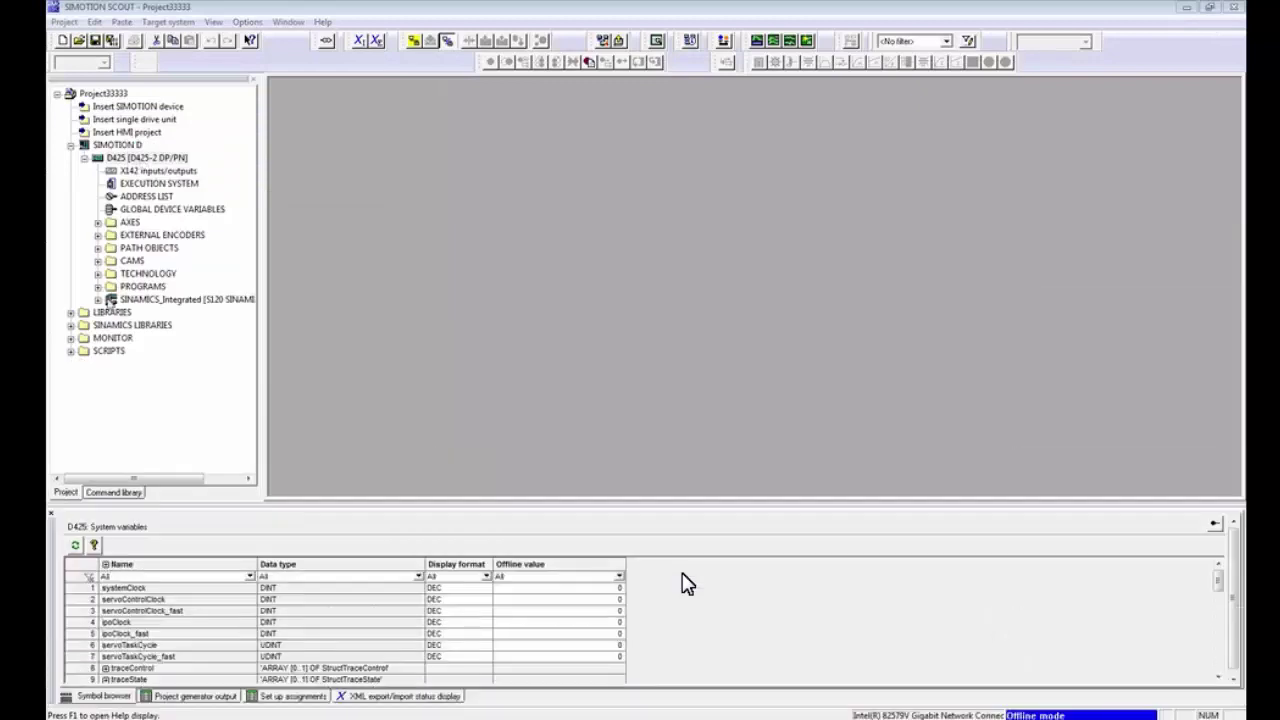
Step: Examine the drives, device overview, topology and telegram configuration of SINAMICS_Integrated
double_click(108, 300)
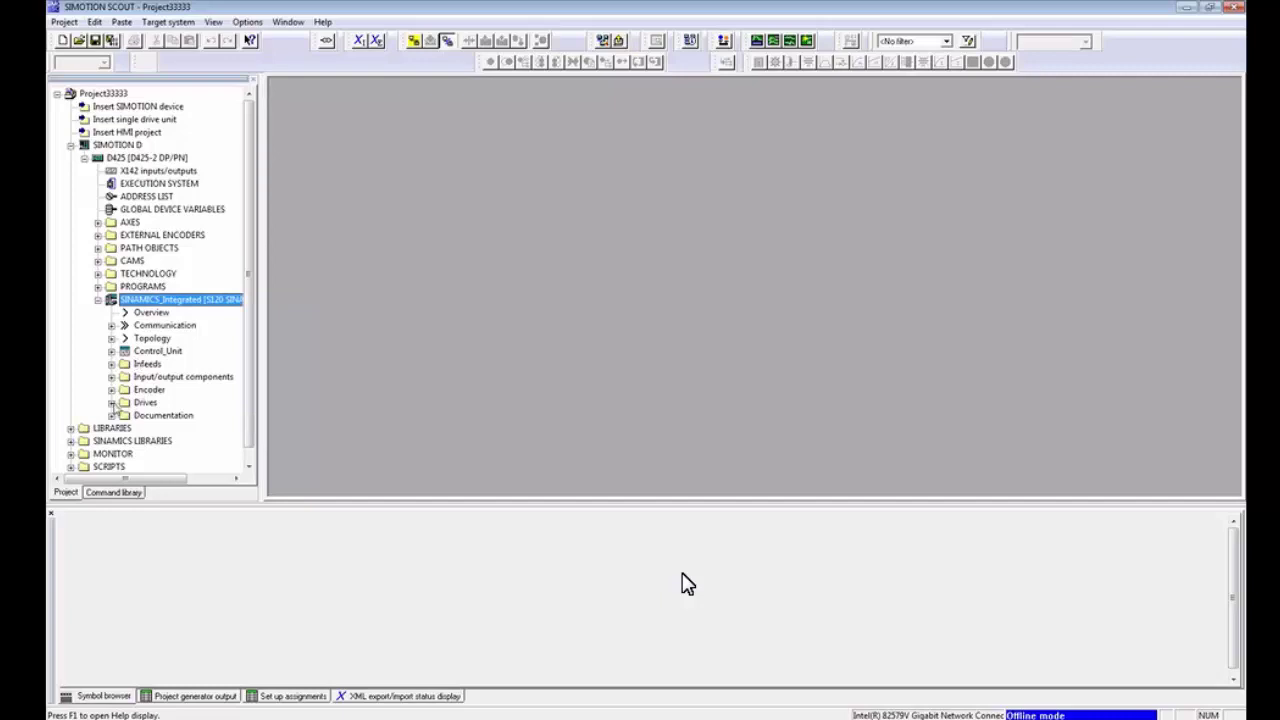
double_click(145, 402)
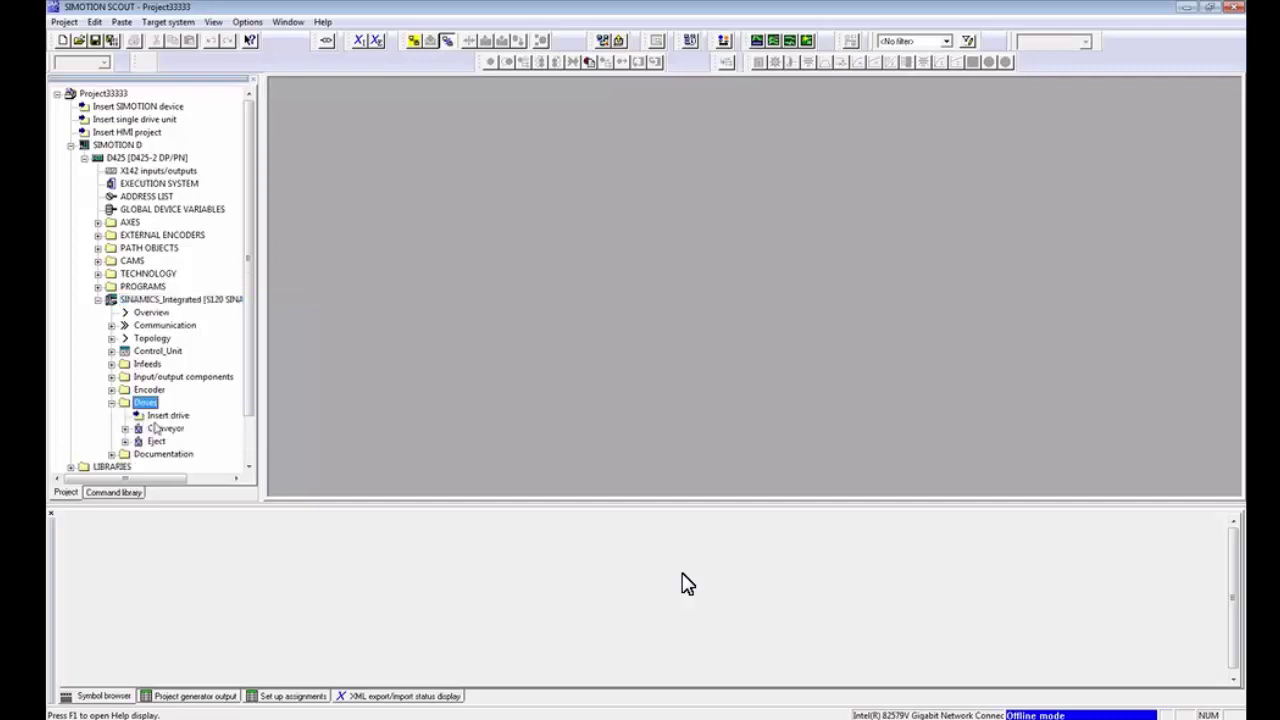
double_click(150, 313)
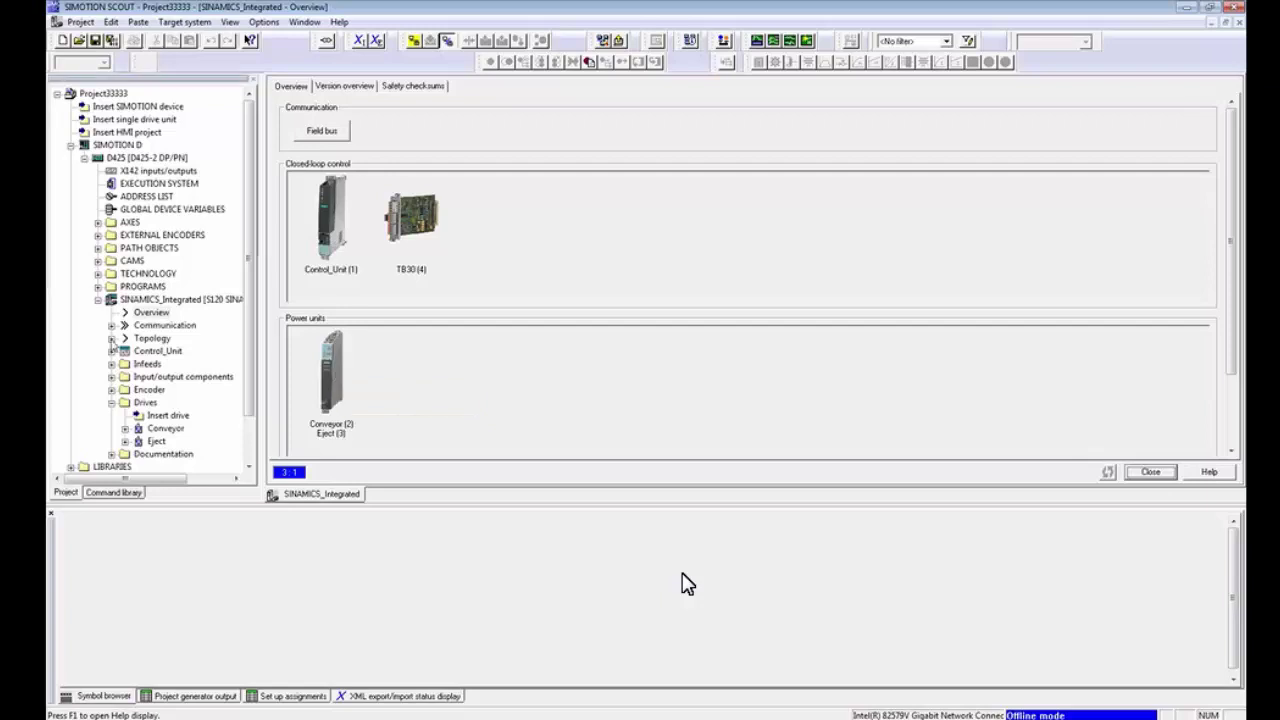
double_click(155, 340)
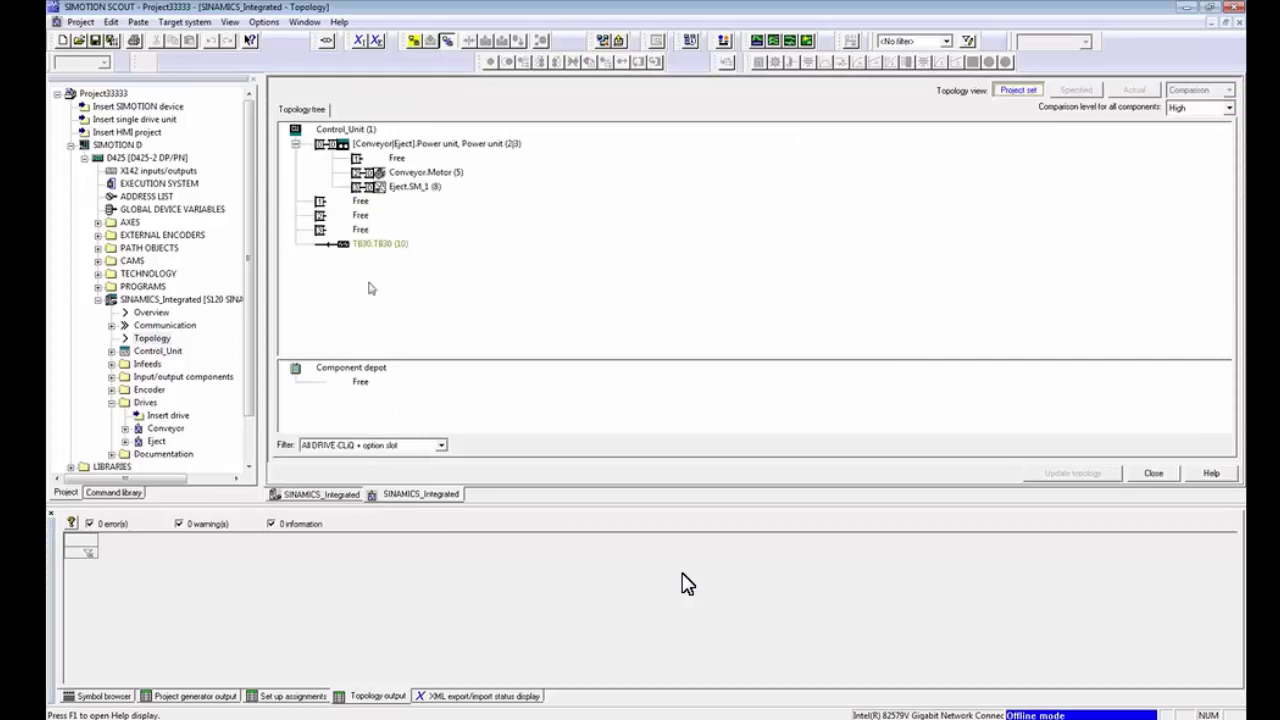
click(112, 325)
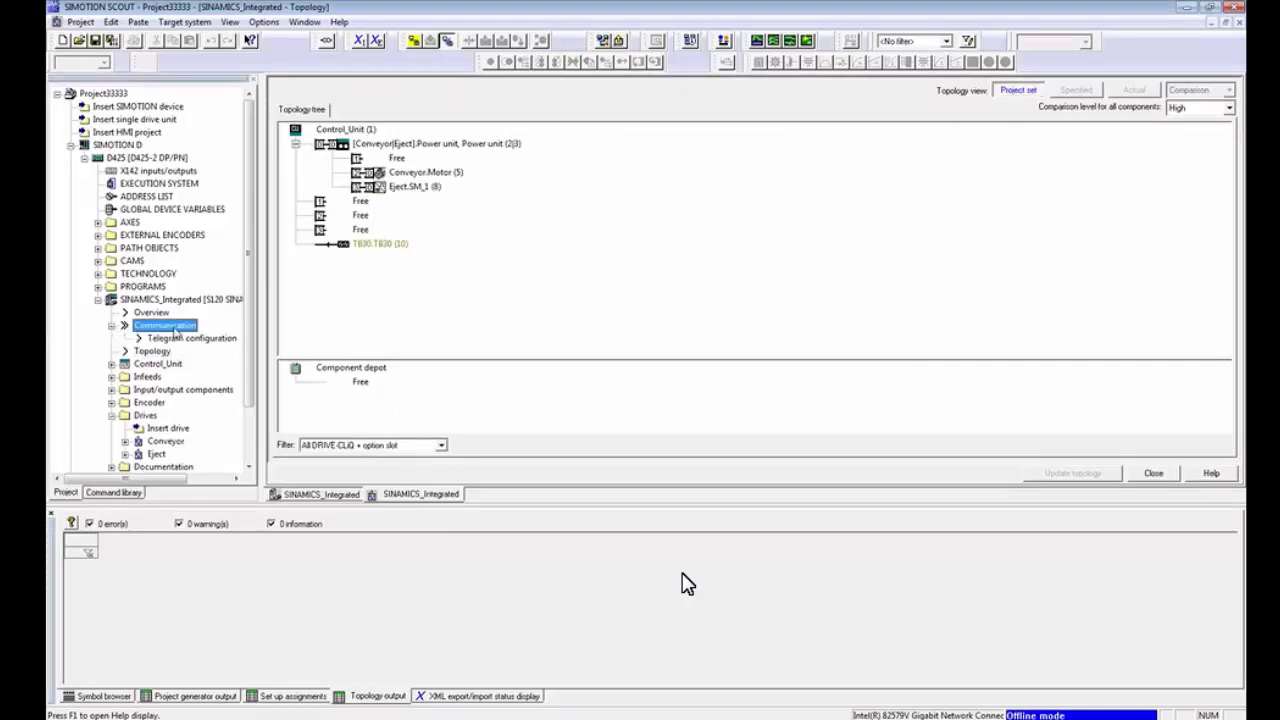
click(176, 339)
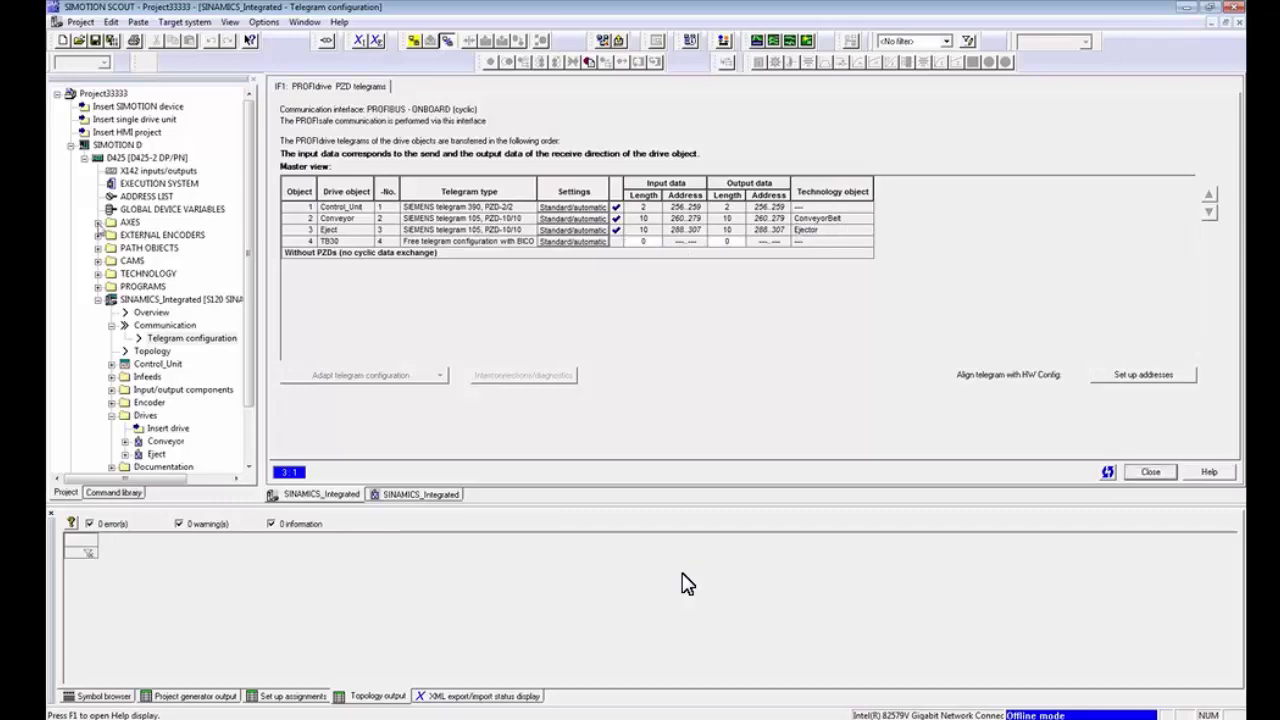
Step: Review the ConveyorBelt axis configuration and the sub-entries of the Ejector axis, and collapse both axes in the project tree
double_click(132, 222)
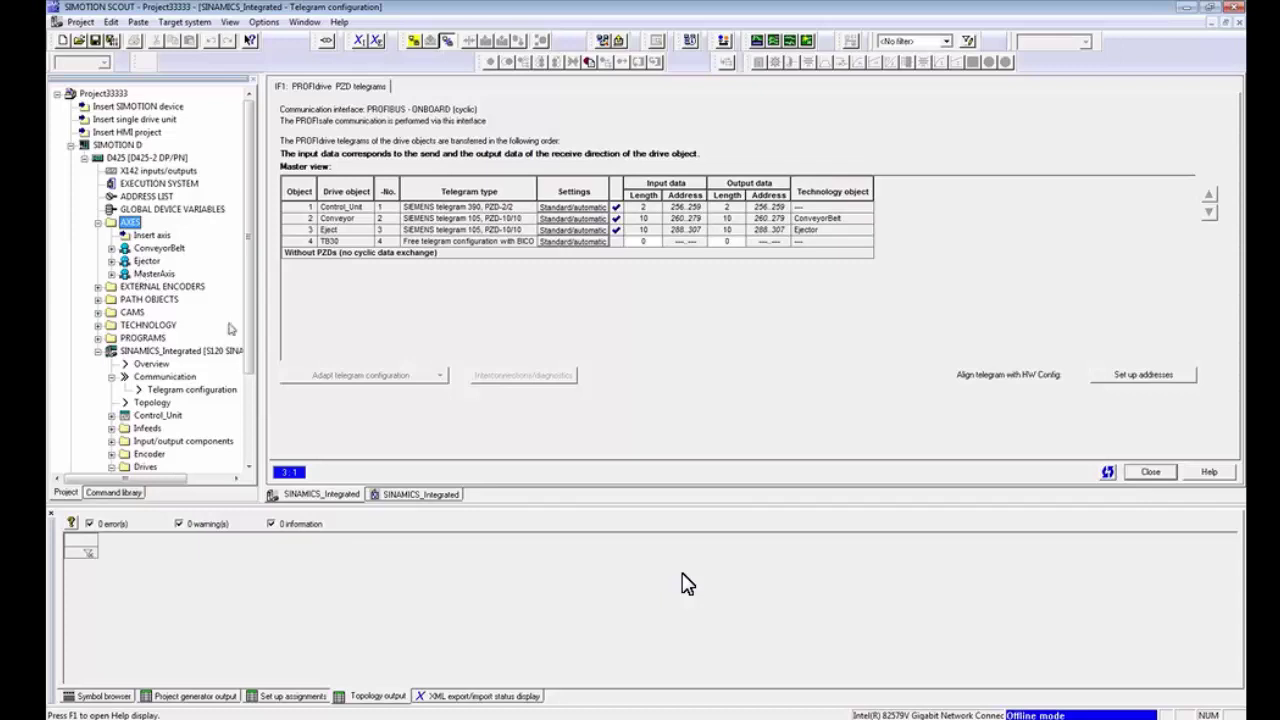
drag(250, 328, 252, 378)
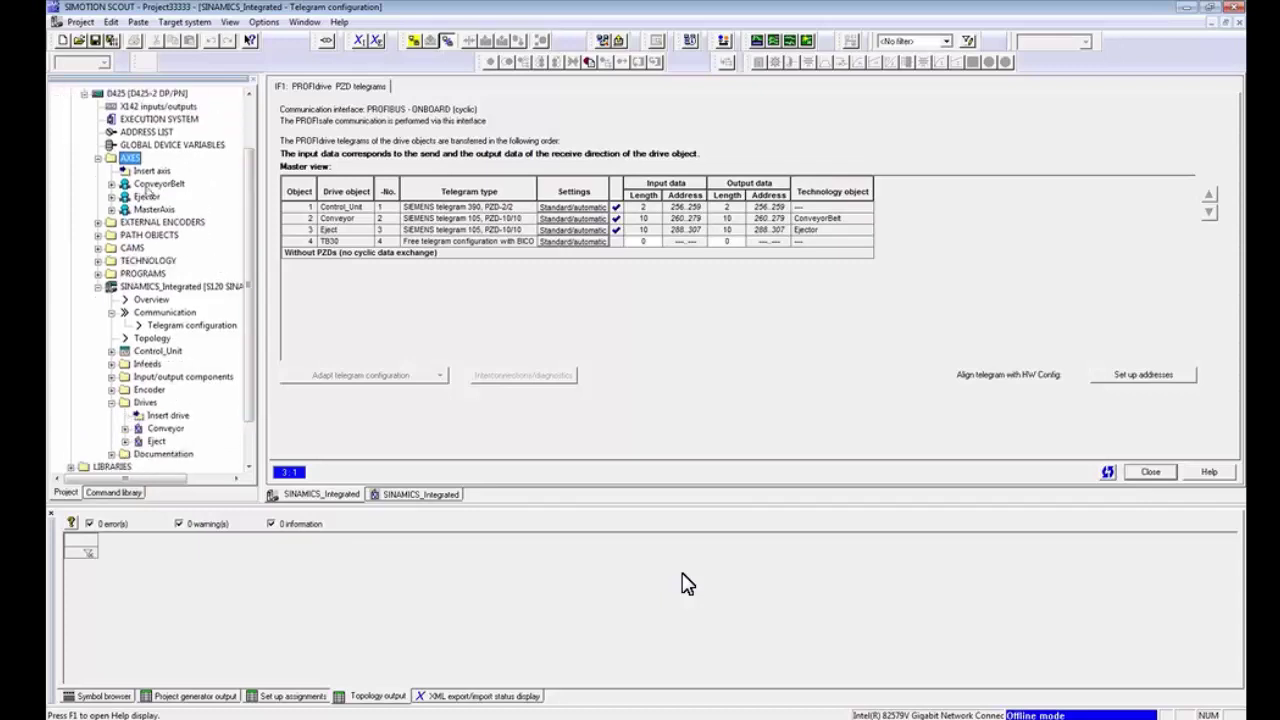
double_click(150, 184)
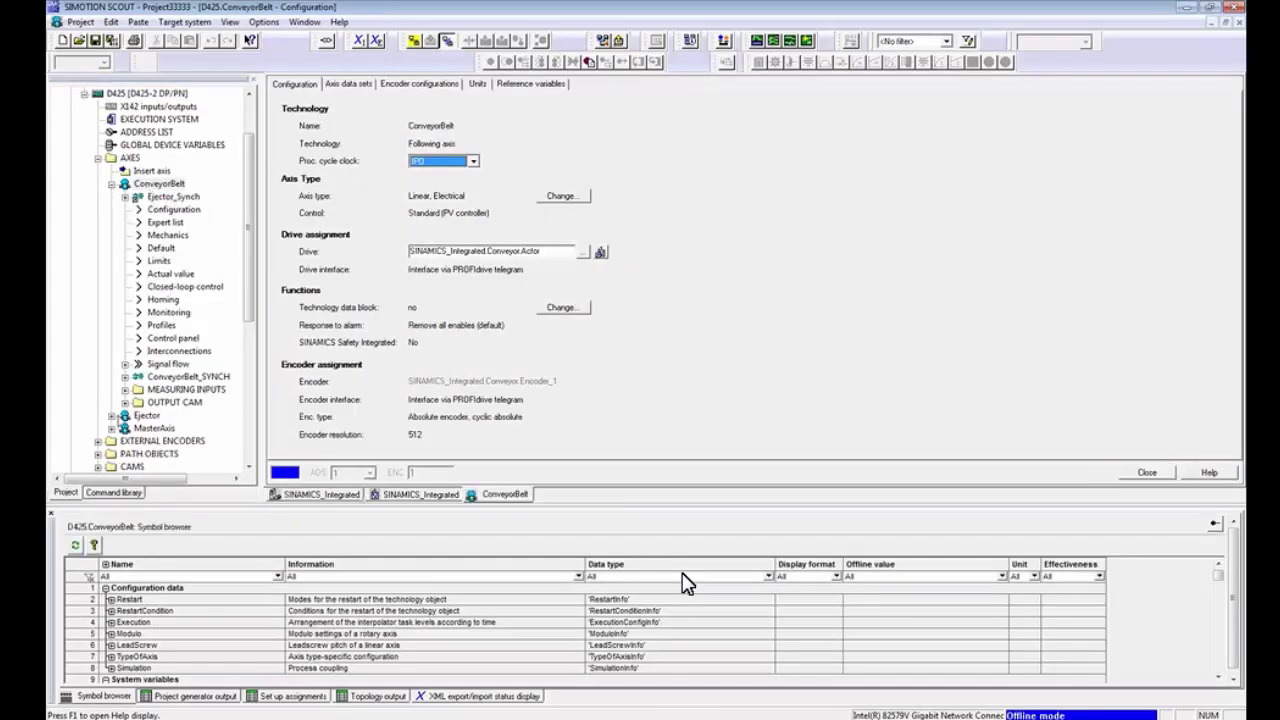
double_click(122, 420)
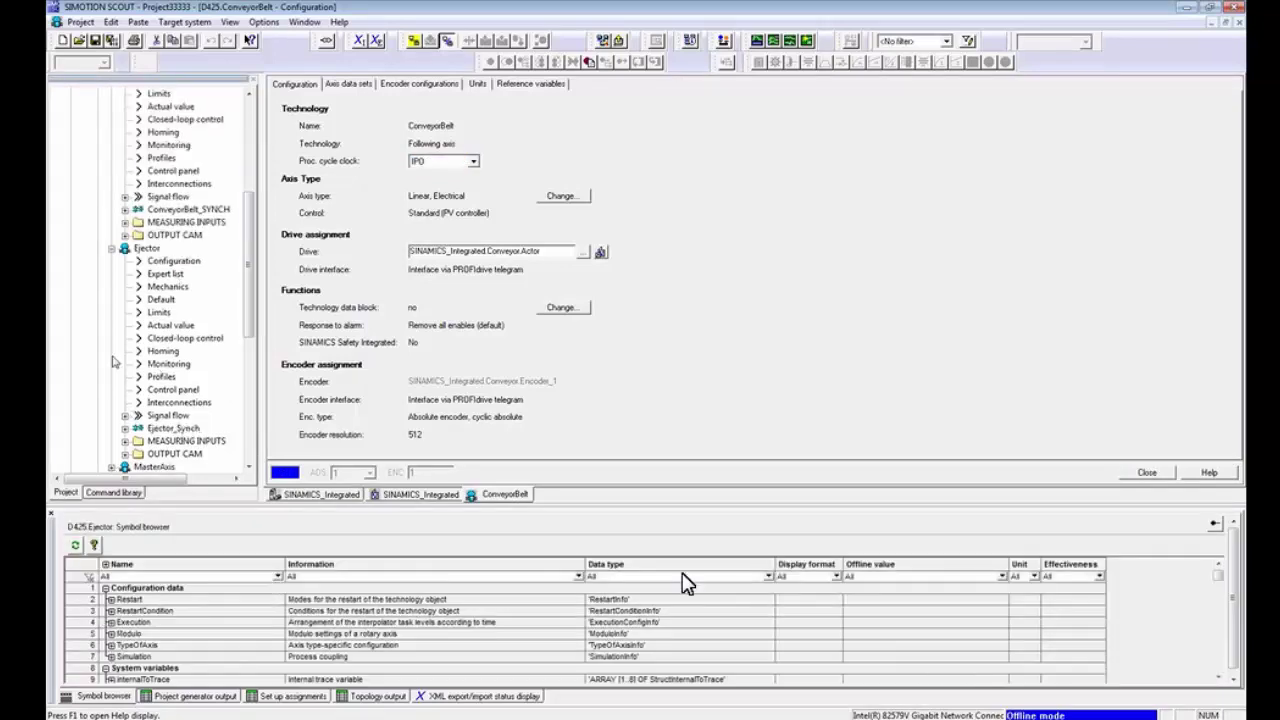
click(112, 249)
scroll(118, 272, up, 1)
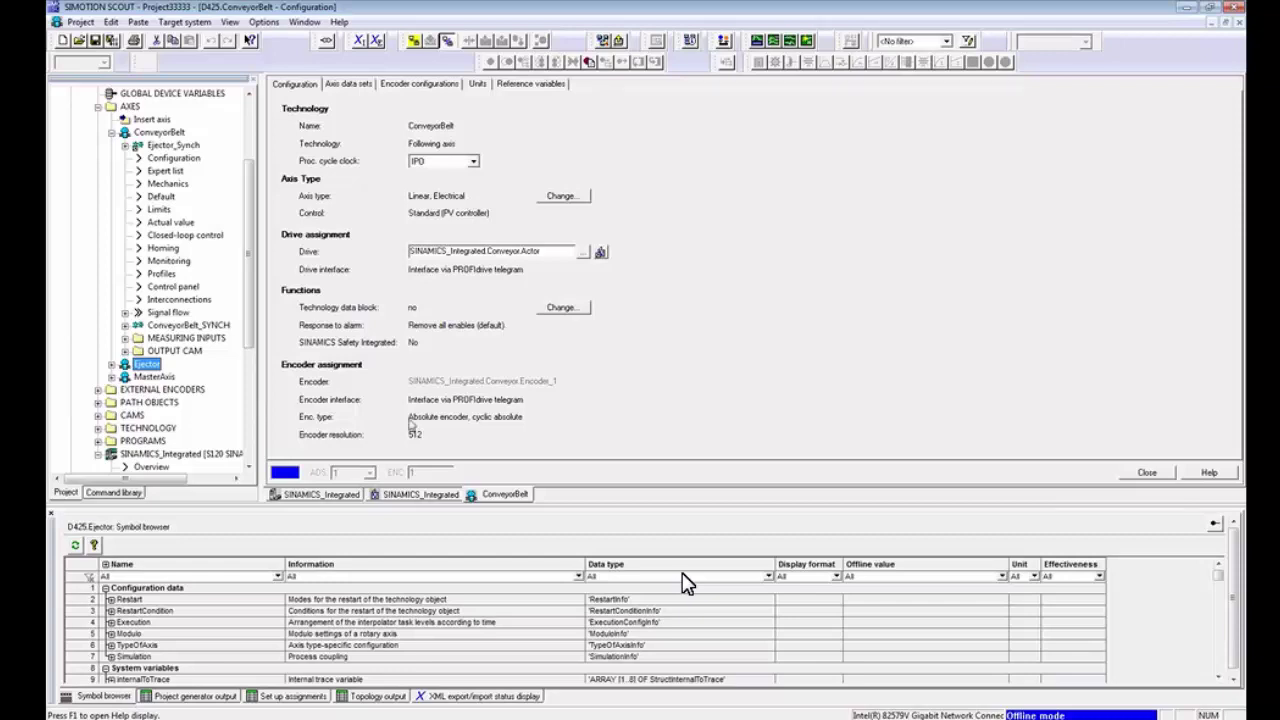
click(112, 132)
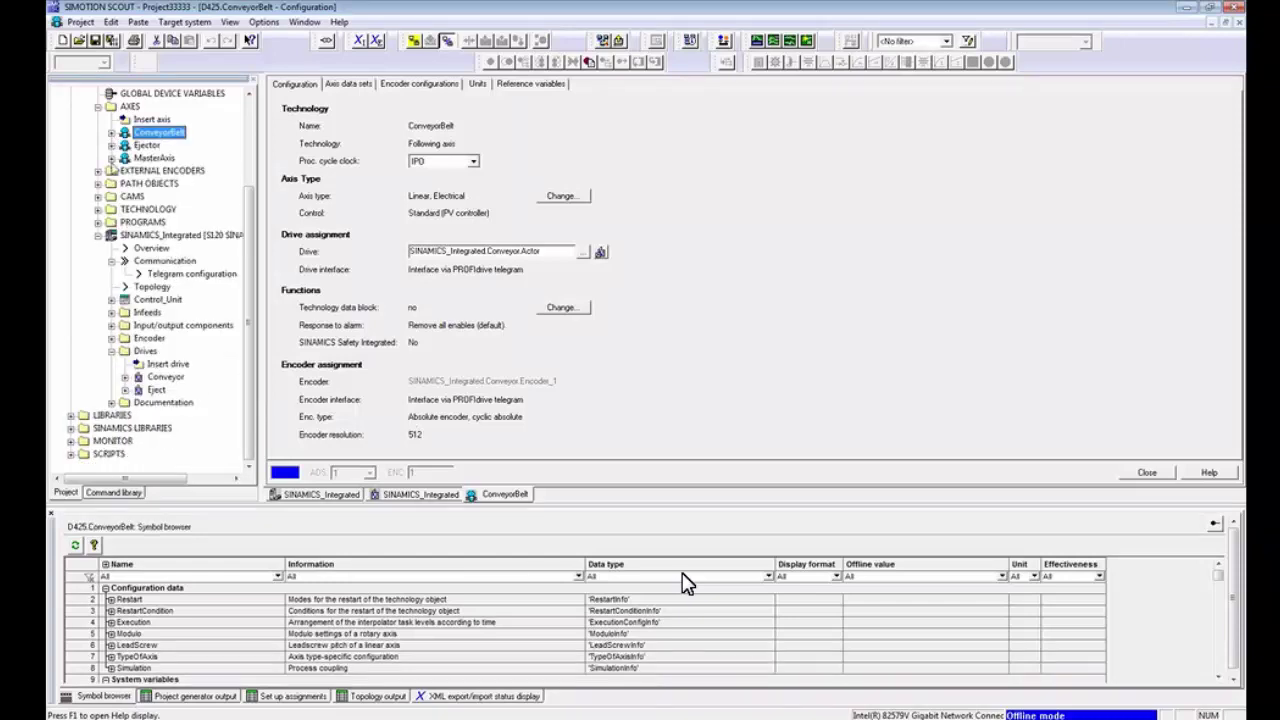
Step: Review the MasterAxis configuration and collapse its entry in the project tree
click(112, 158)
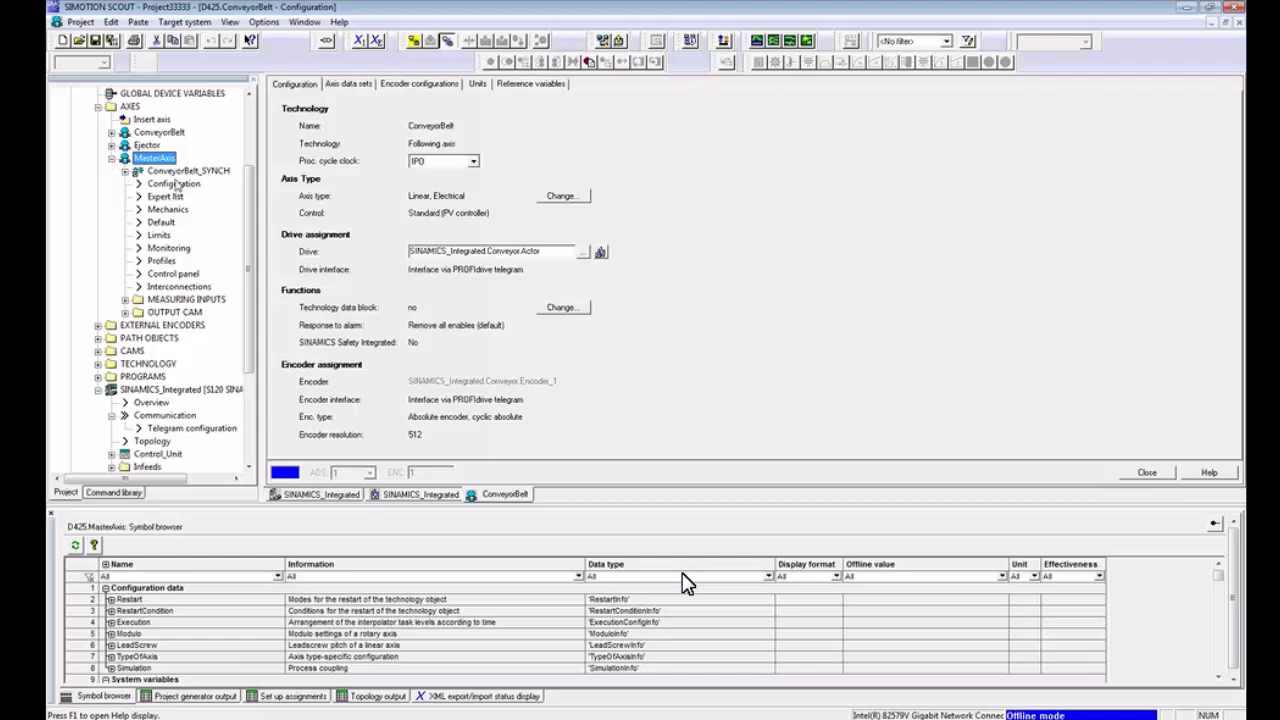
double_click(155, 160)
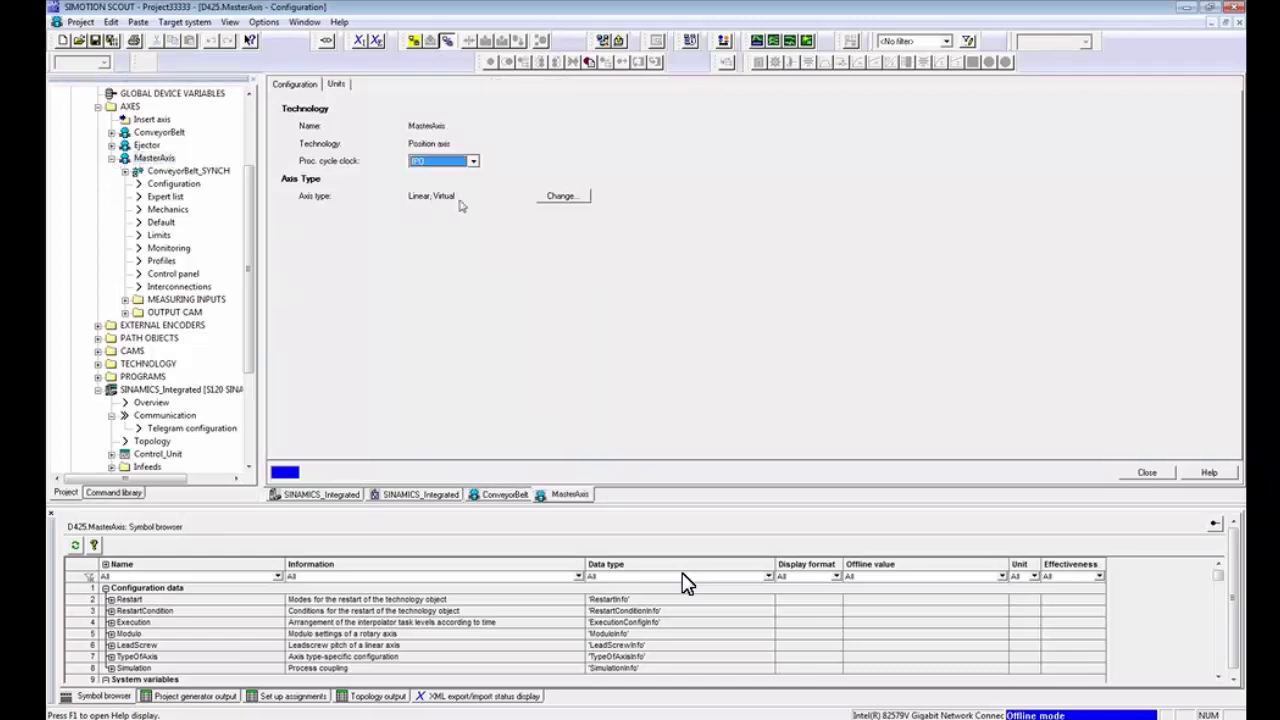
click(112, 158)
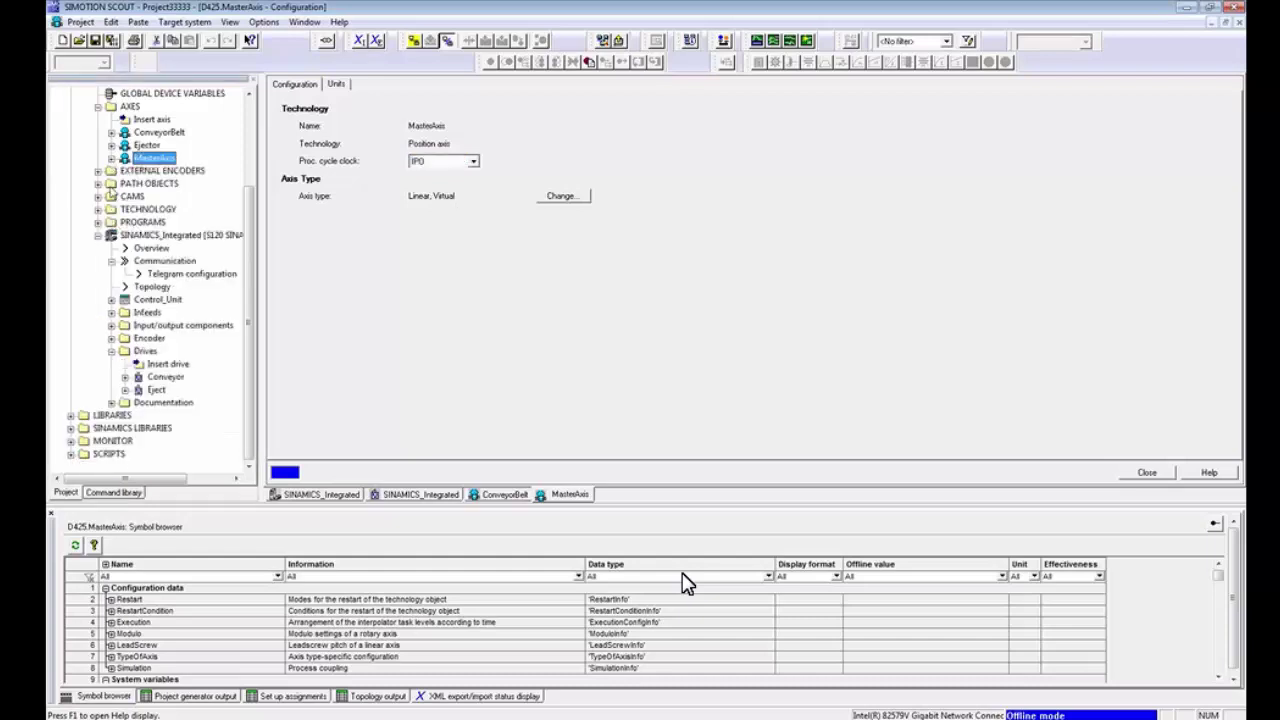
Step: Expand the D425 programs and read through the dGlobalVars source file's type and global variable declarations
key(Down)
key(Down)
key(Down)
key(Down)
key(Down)
key(Right)
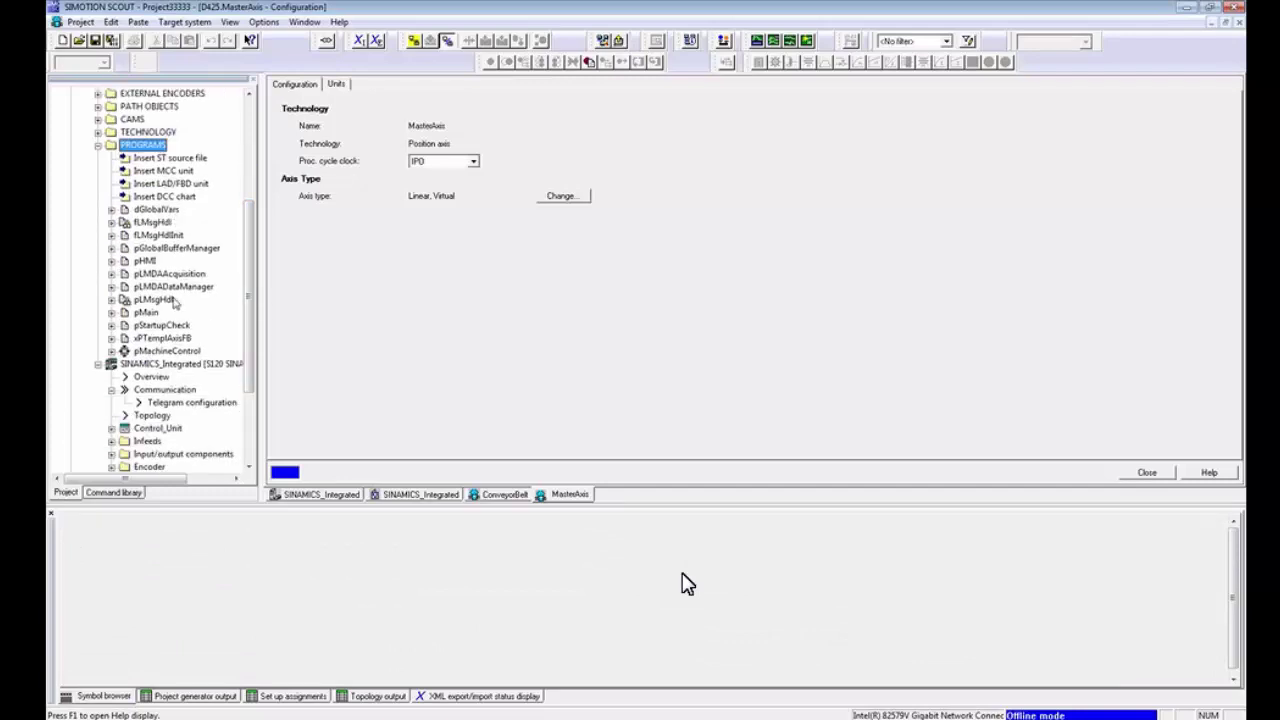
double_click(160, 211)
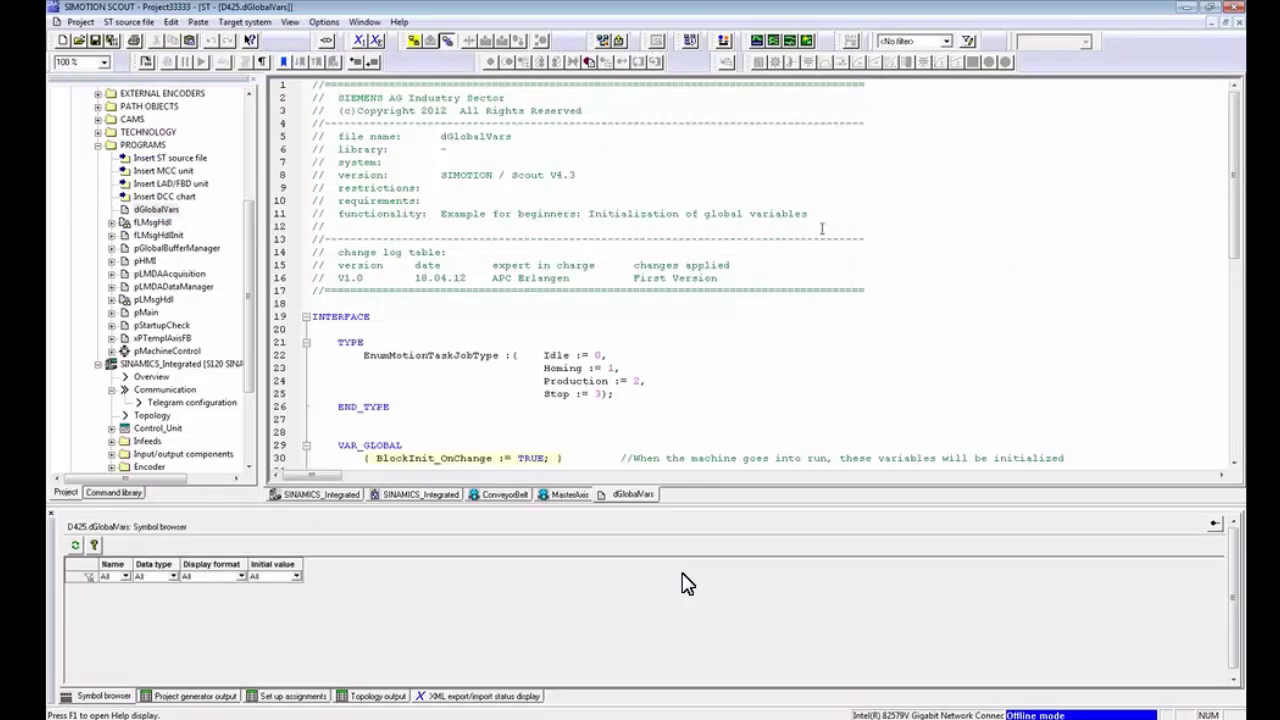
scroll(686, 584, down, 4)
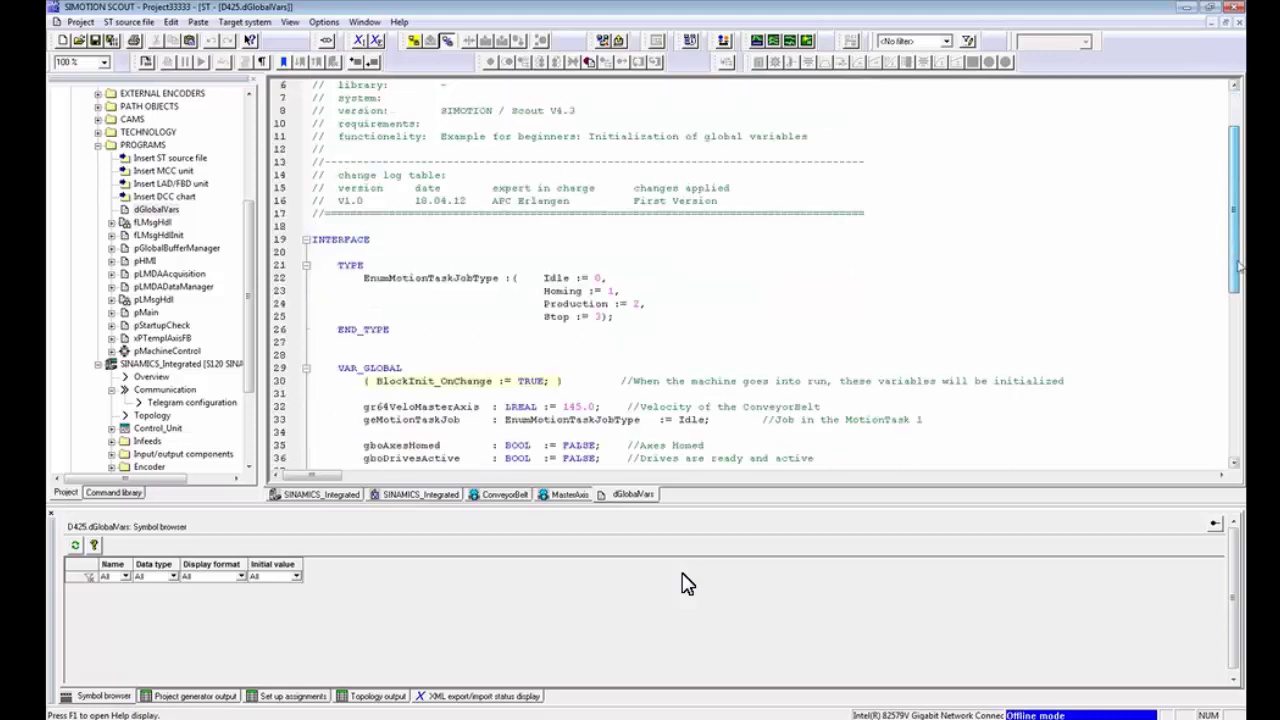
scroll(686, 584, down, 3)
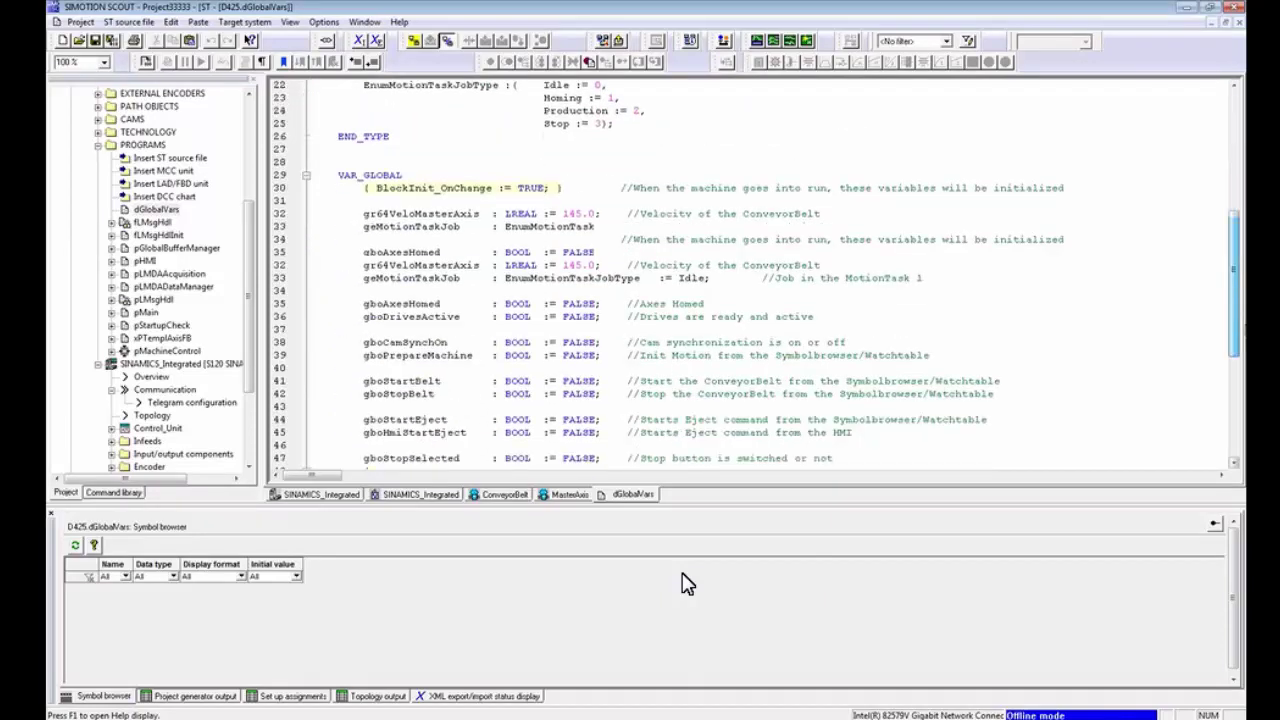
Step: Display the global device variables of the D425
click(209, 420)
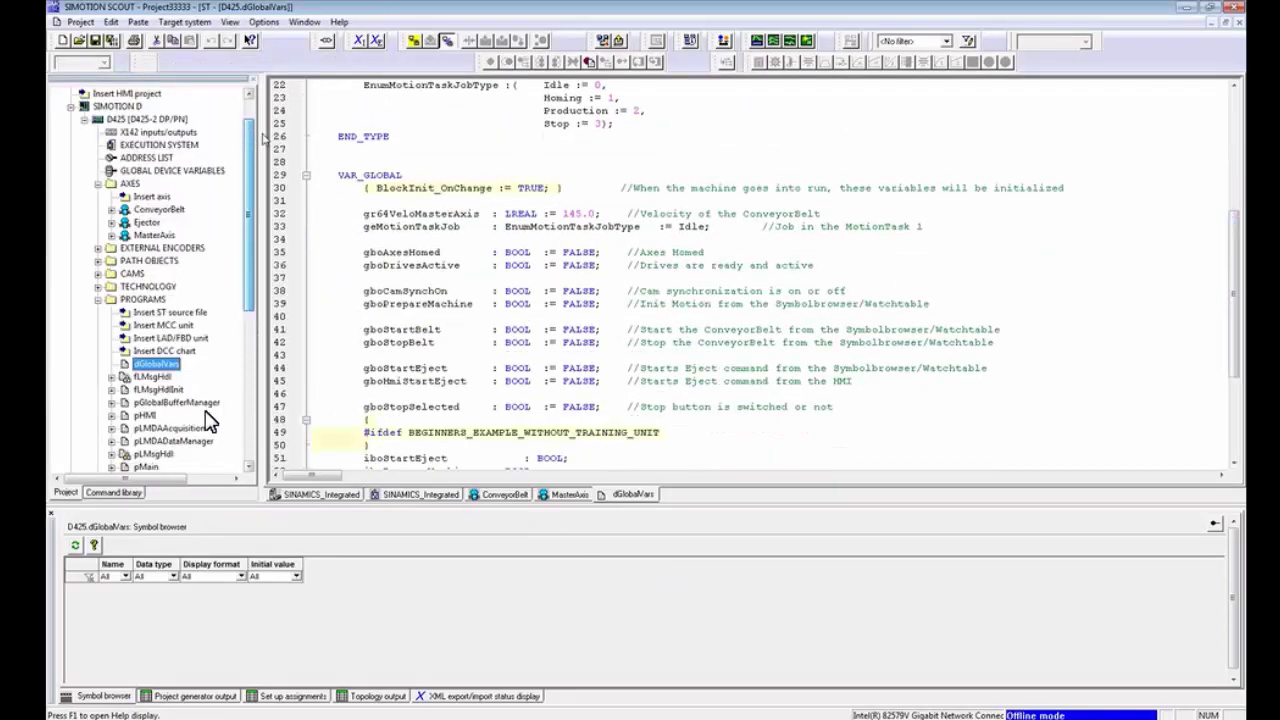
click(148, 131)
click(172, 183)
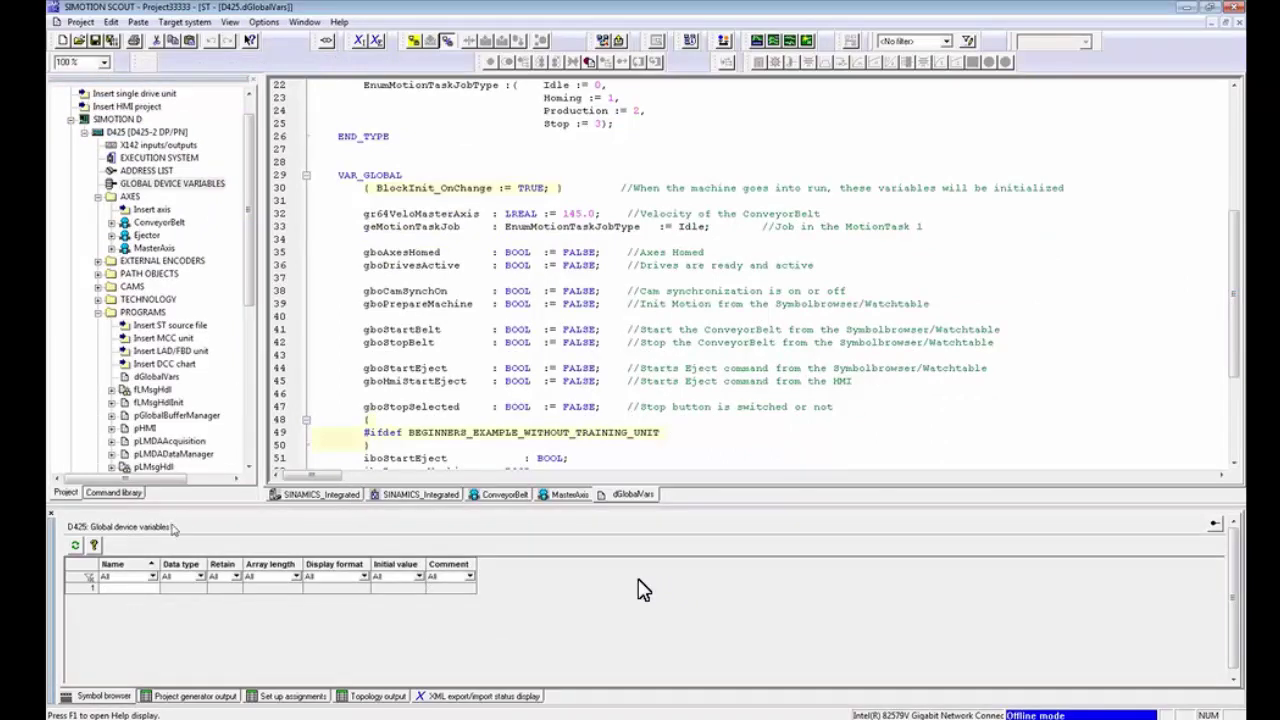
Step: Display the address list of the D425 with its I/O variables and their assignments
click(144, 171)
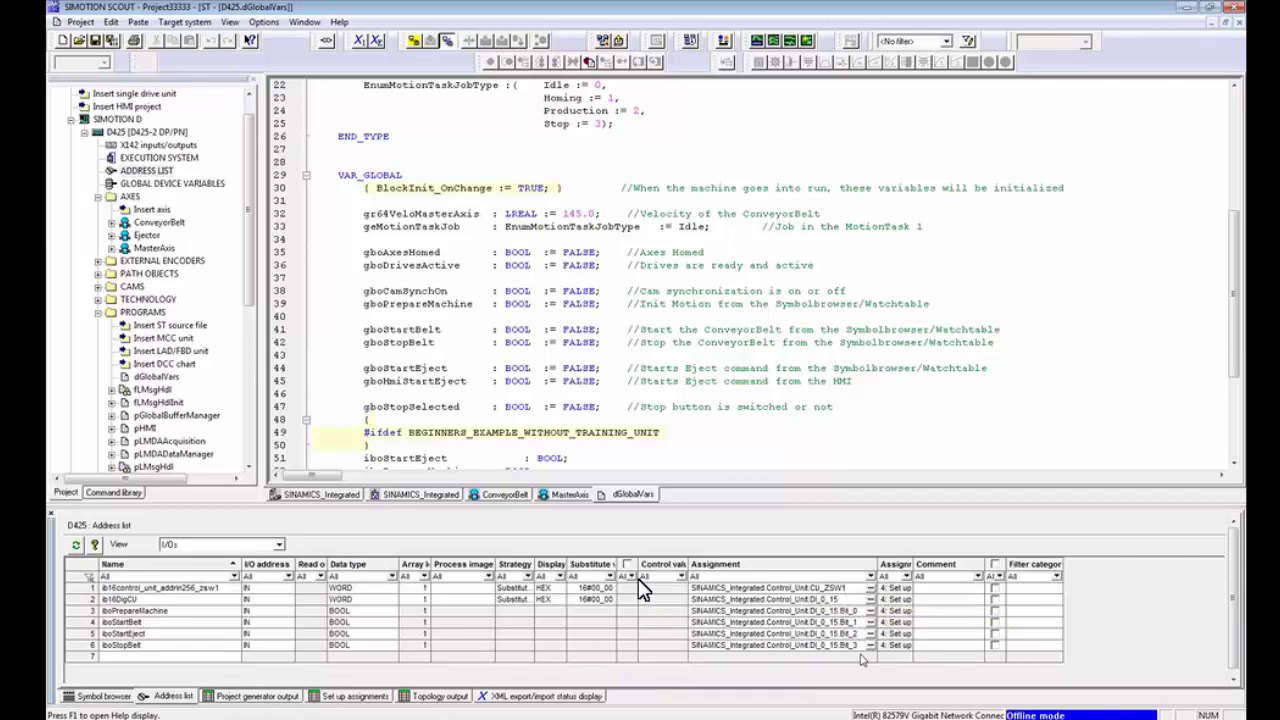
Step: Open the pHMI source file and read through its global variables and program code to the end
drag(250, 300, 250, 357)
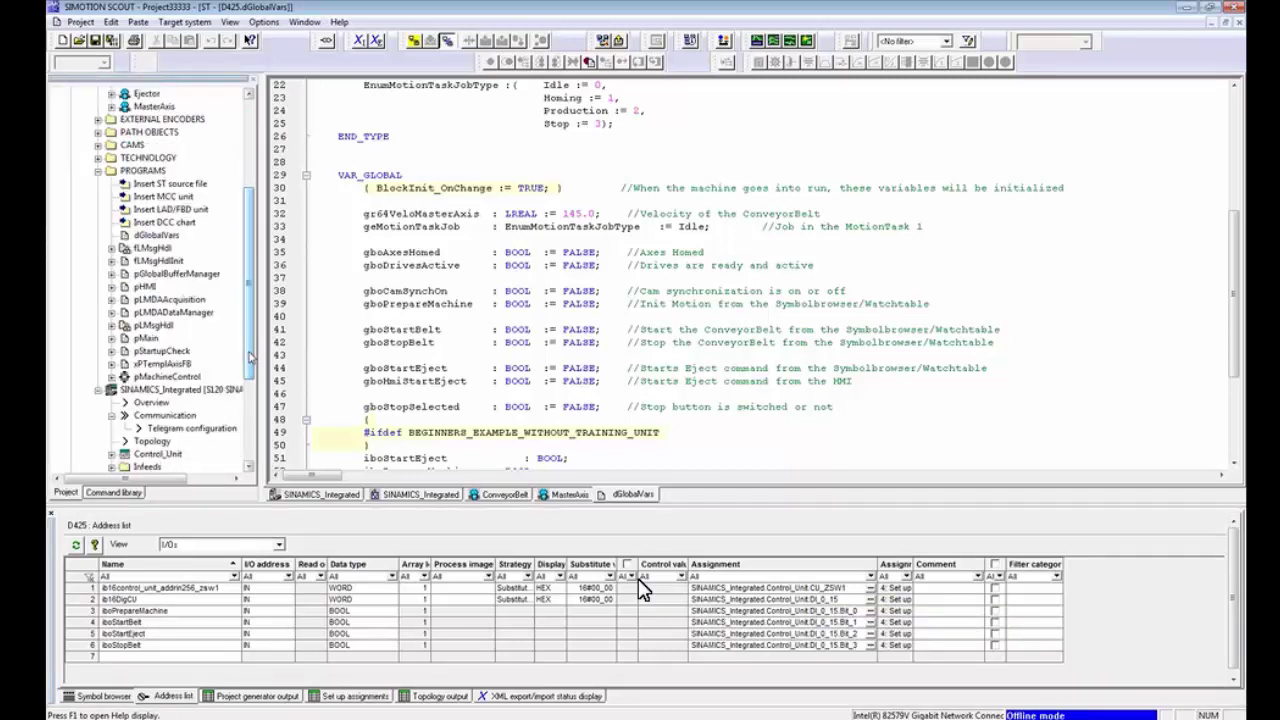
double_click(146, 287)
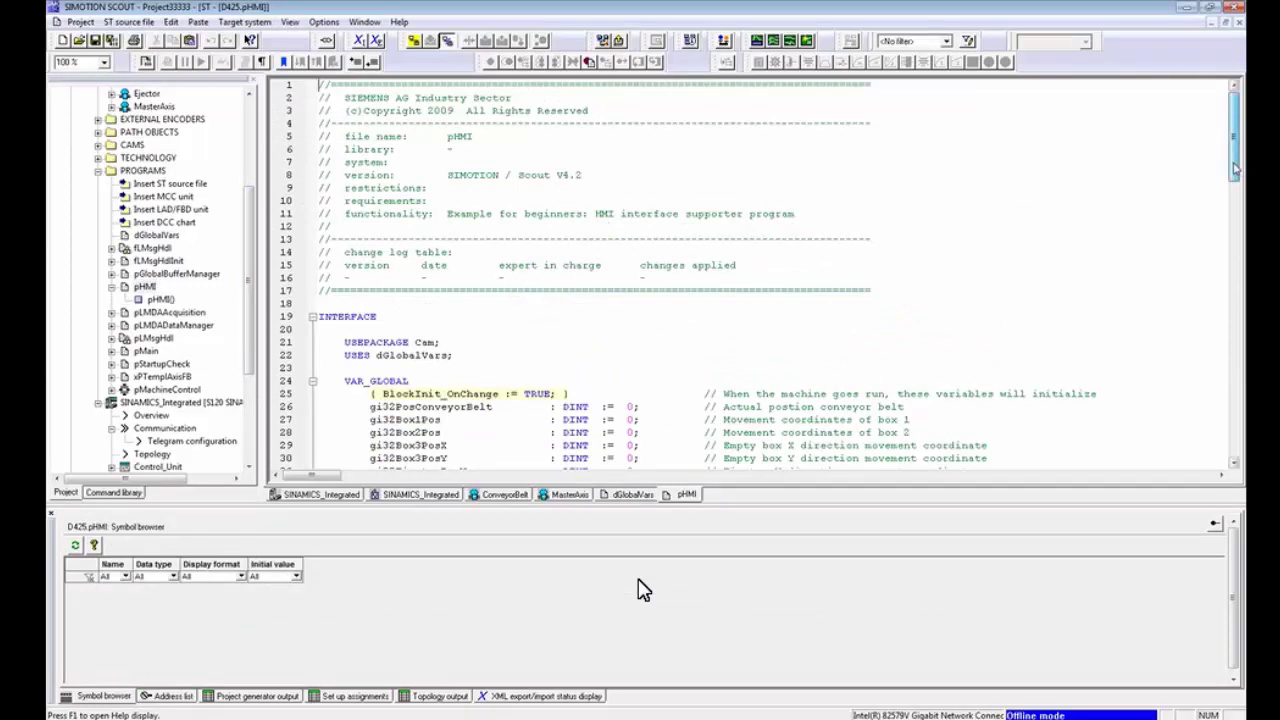
drag(1236, 170, 1236, 224)
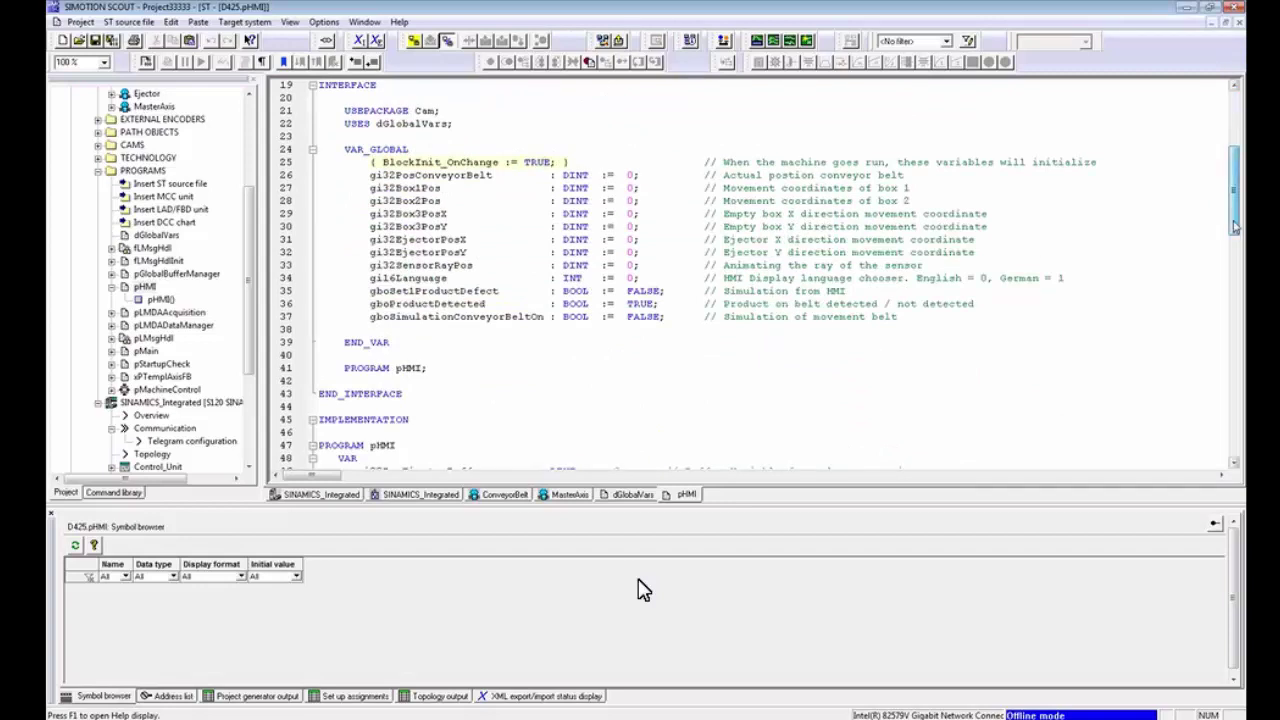
drag(1236, 228, 1218, 462)
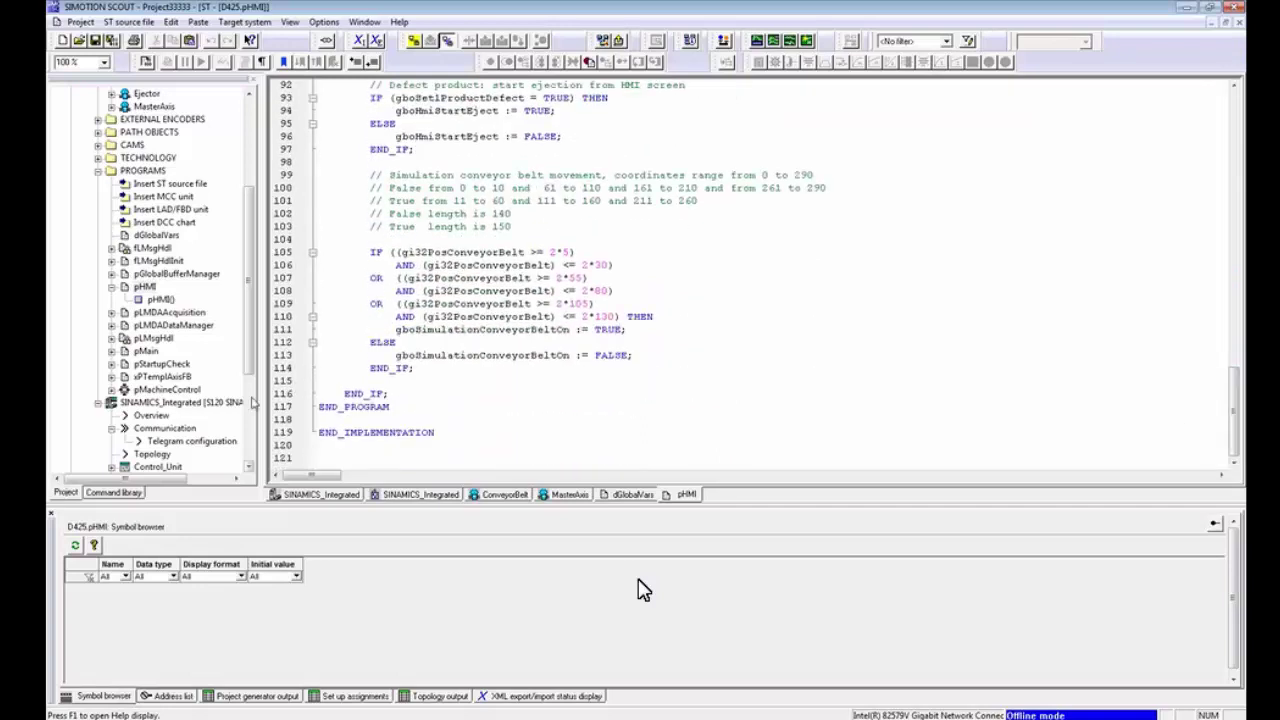
Step: Read through the pStartupCheck source file down to the FCStartupCheckInitProjectInfo function, and collapse its entry in the project tree
drag(249, 366, 247, 368)
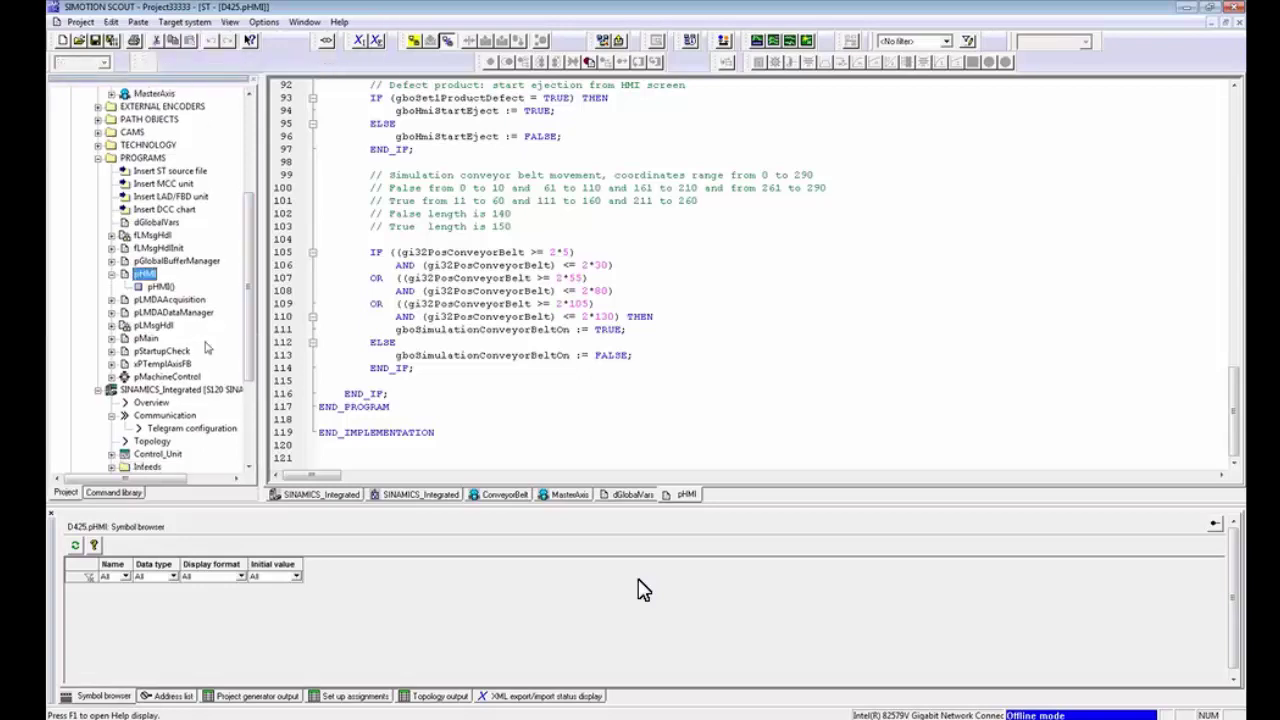
double_click(143, 352)
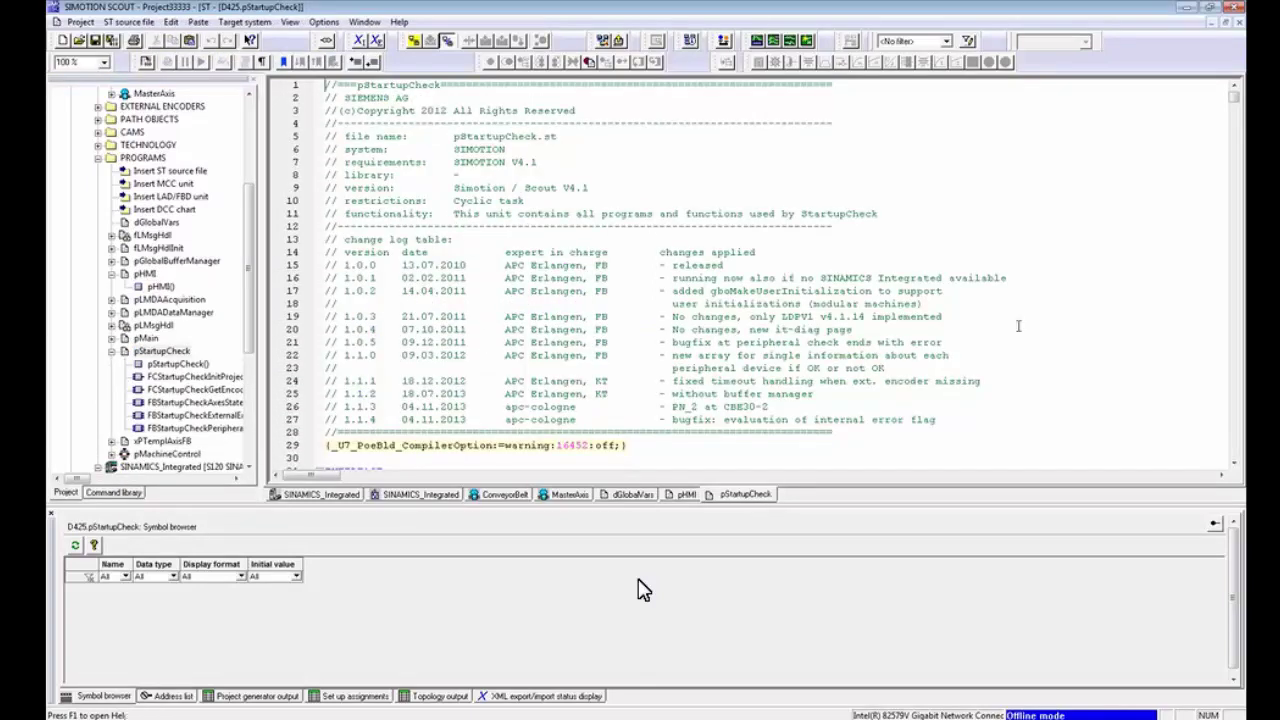
scroll(924, 374, down, 8)
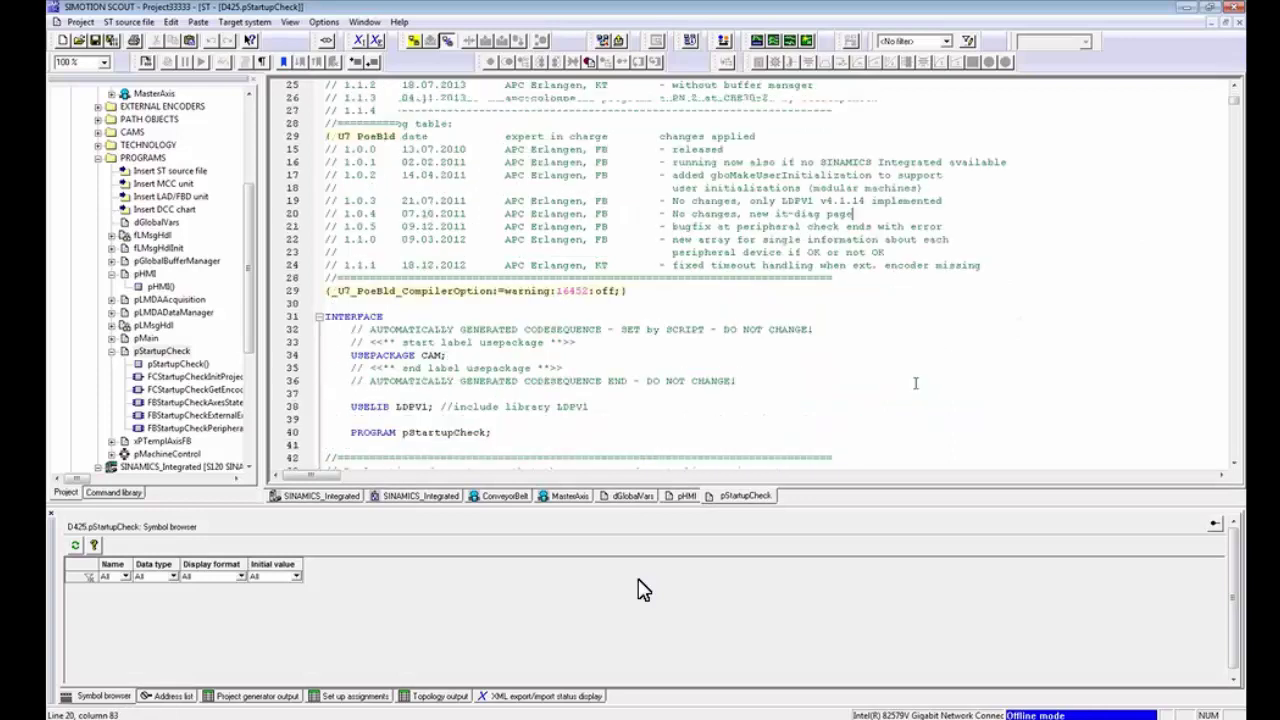
scroll(912, 388, down, 18)
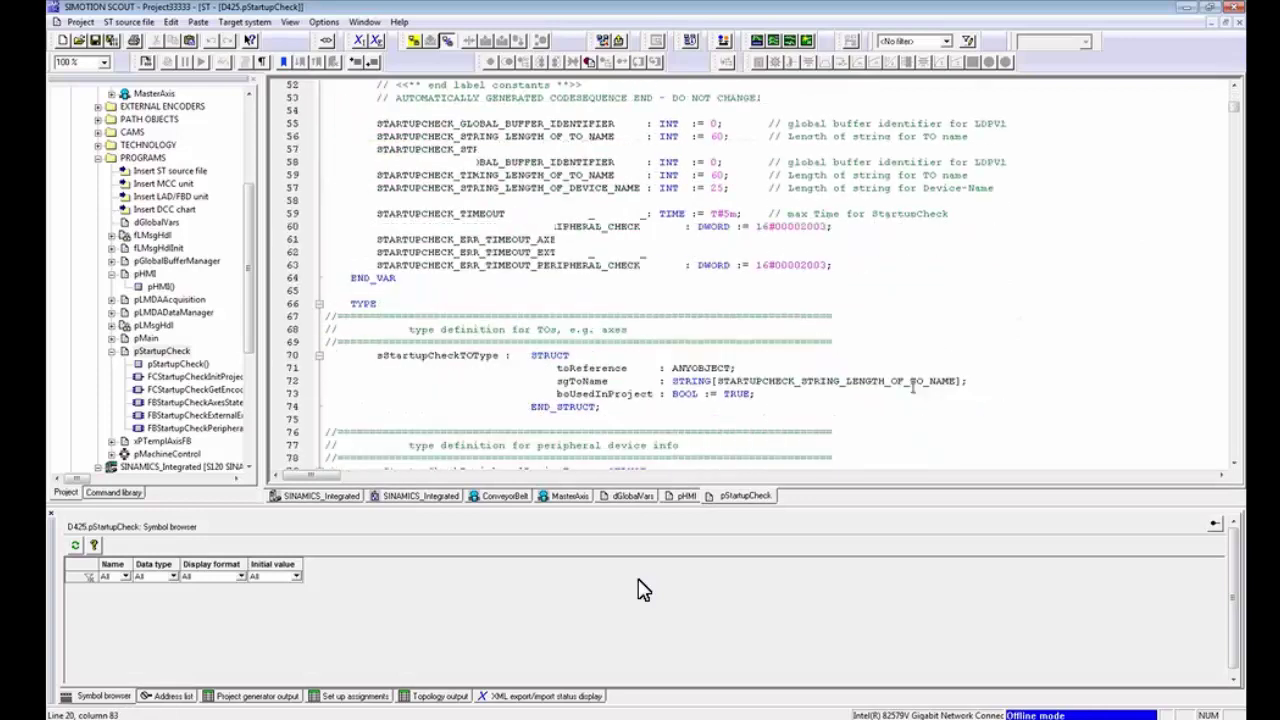
scroll(908, 391, down, 9)
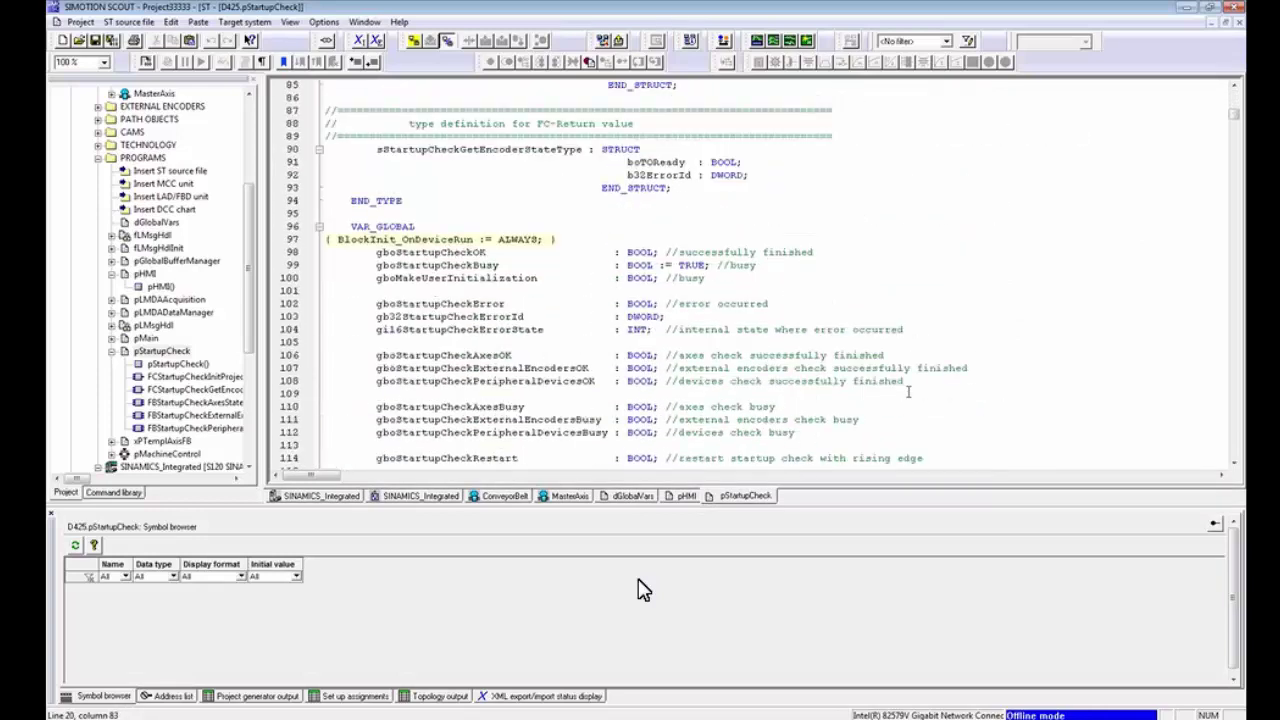
scroll(908, 391, down, 6)
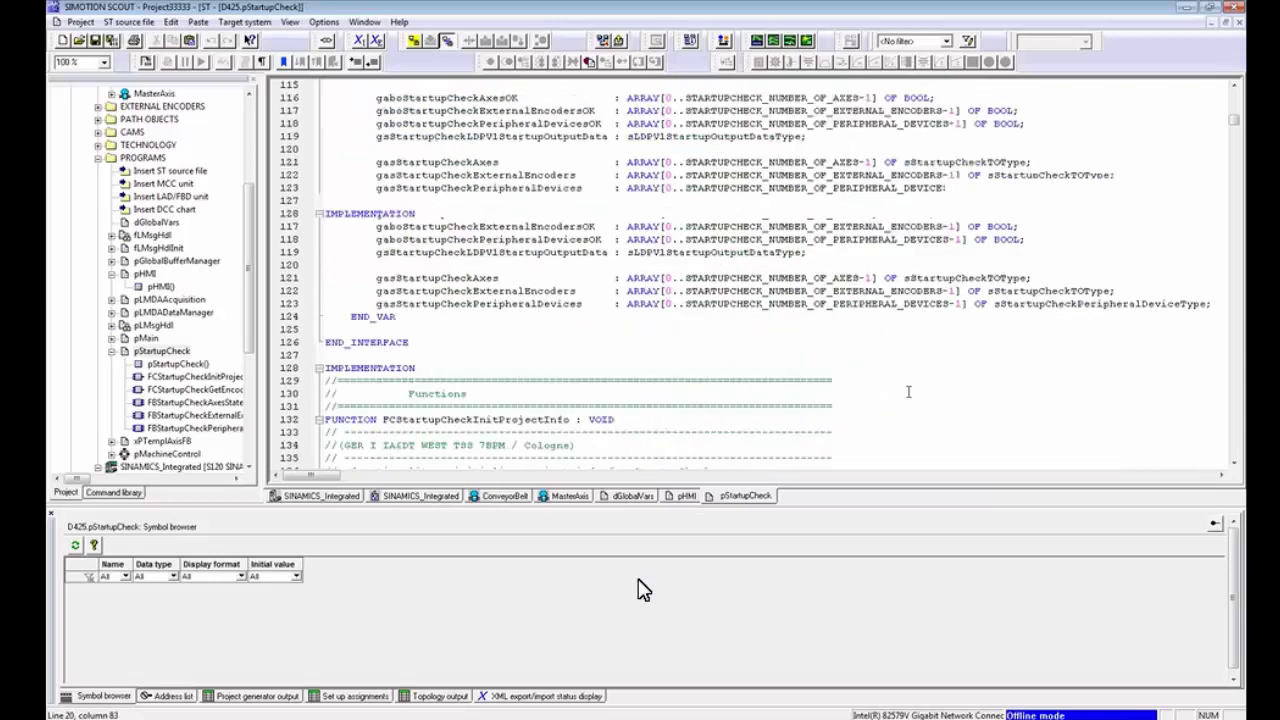
scroll(908, 393, down, 2)
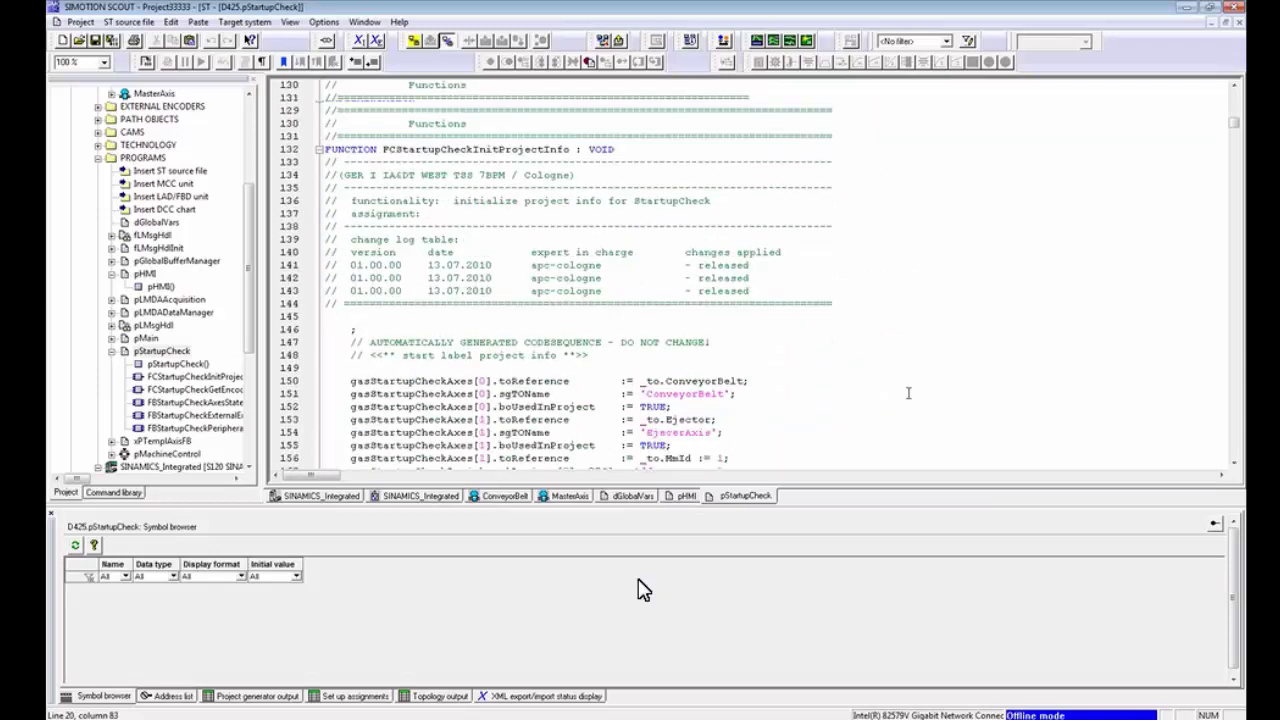
scroll(908, 393, down, 6)
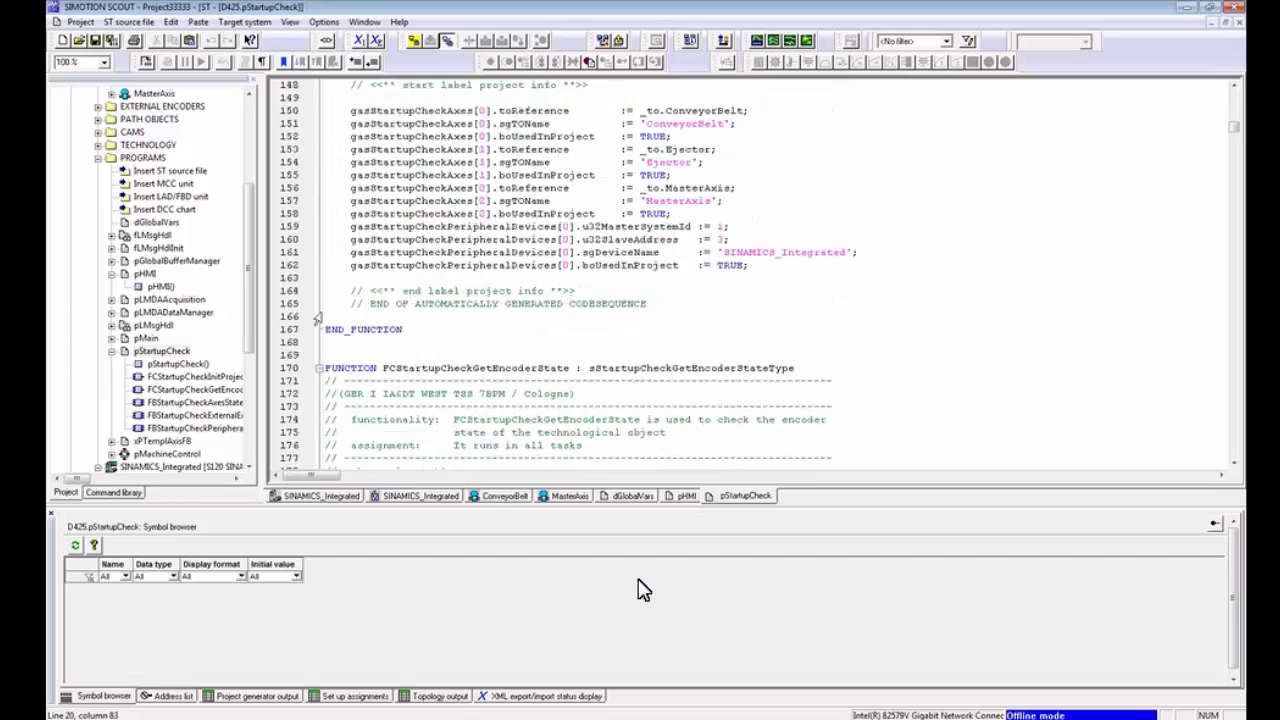
click(112, 351)
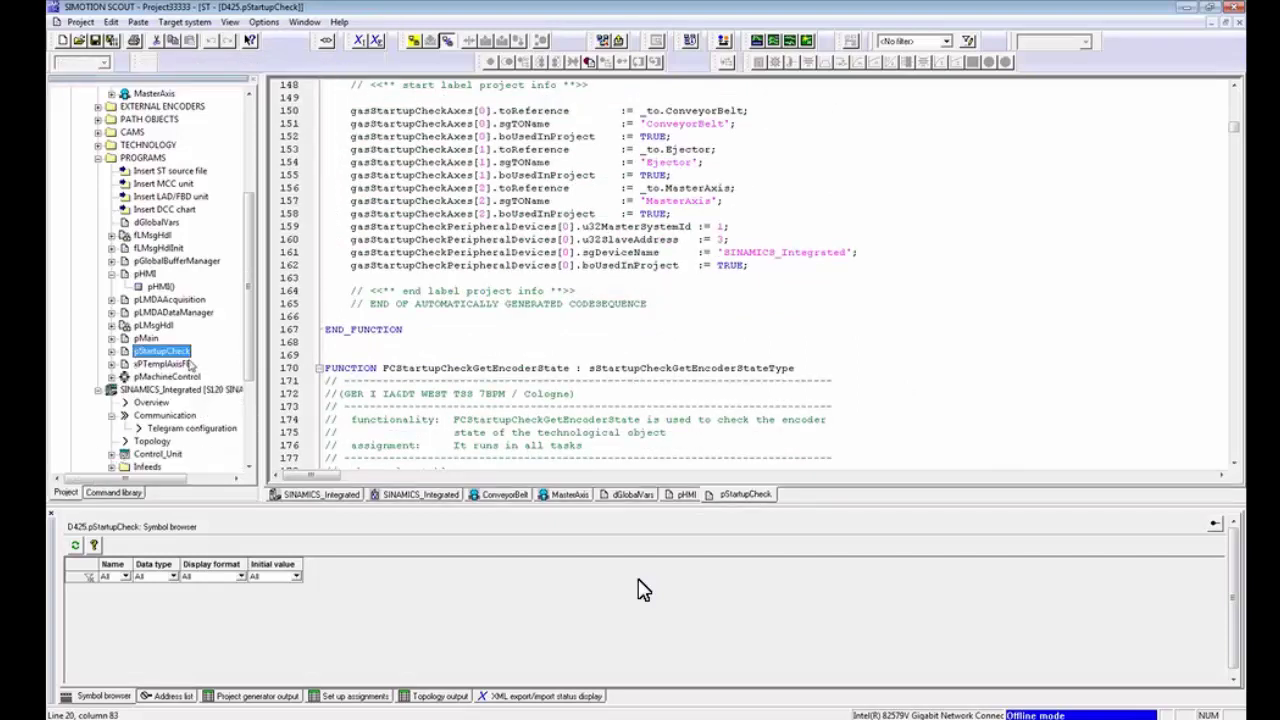
Step: Open the pMachineControl MCC unit and its pMachineControl chart, and enlarge the chart area
double_click(157, 380)
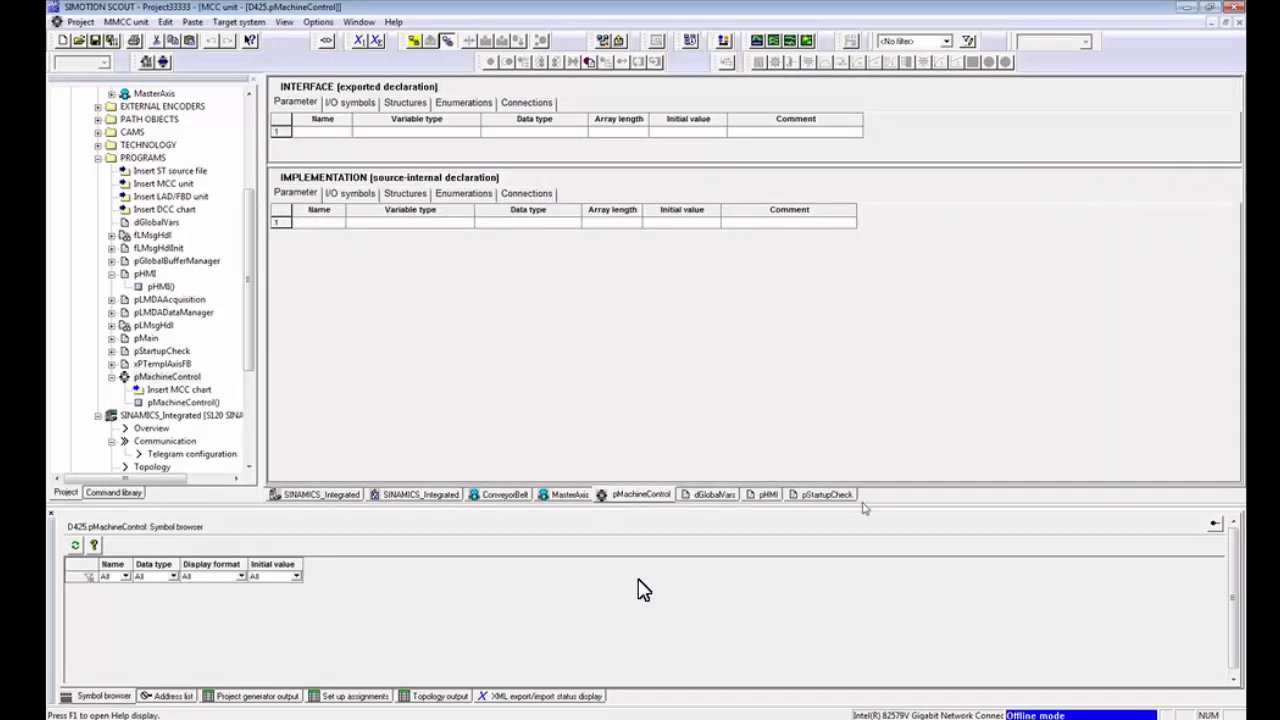
key(Down)
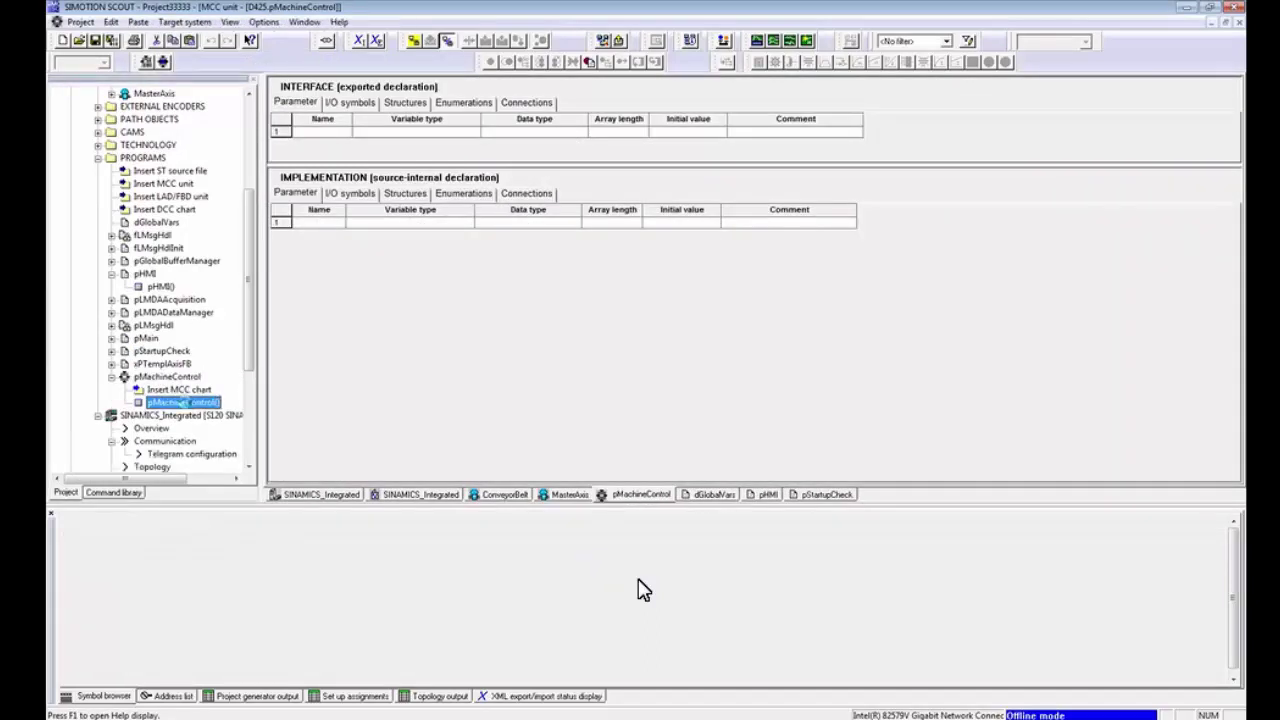
key(Return)
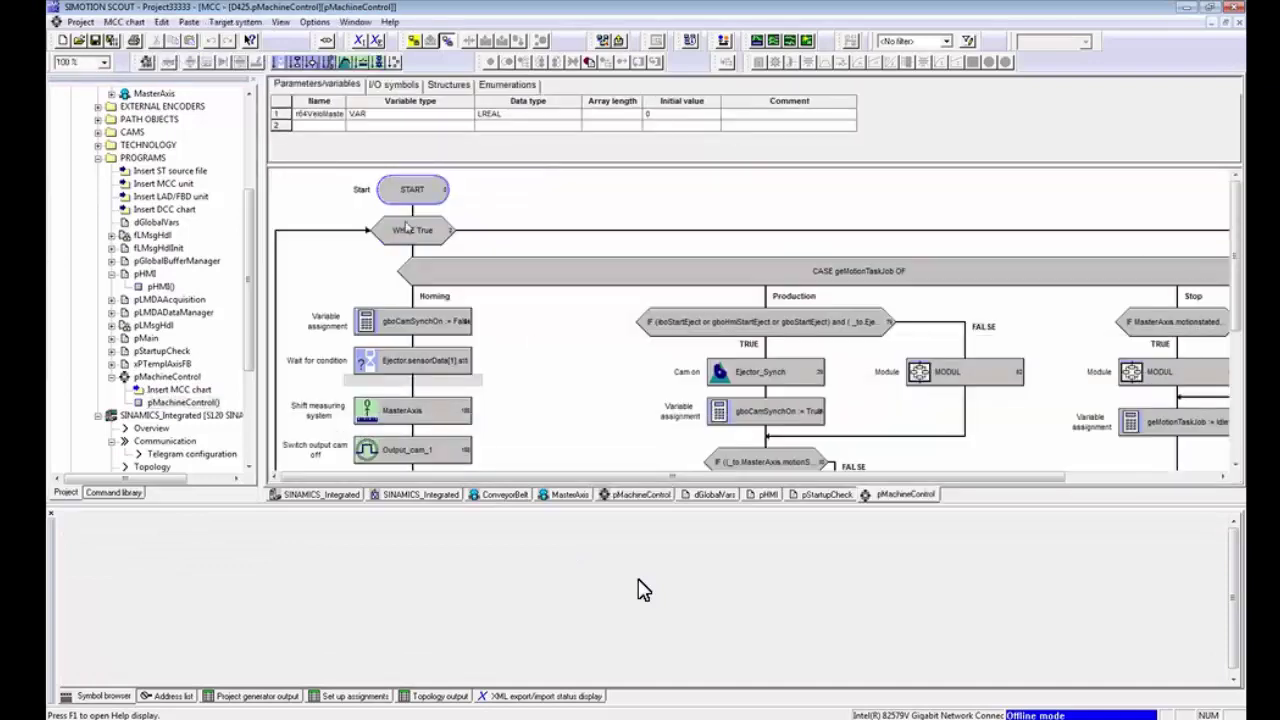
drag(643, 590, 640, 589)
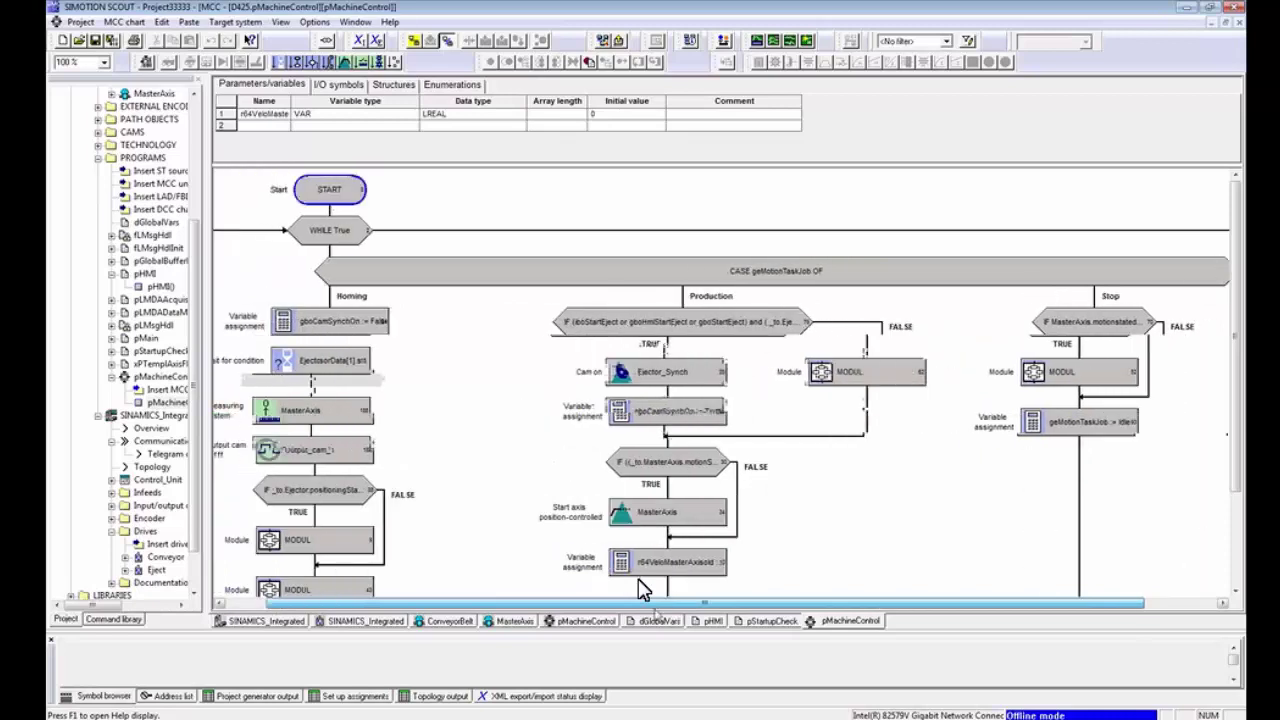
Step: Examine the contents of both modules in the Homing branch of the pMachineControl chart and return to the main chart
scroll(587, 518, up, 3)
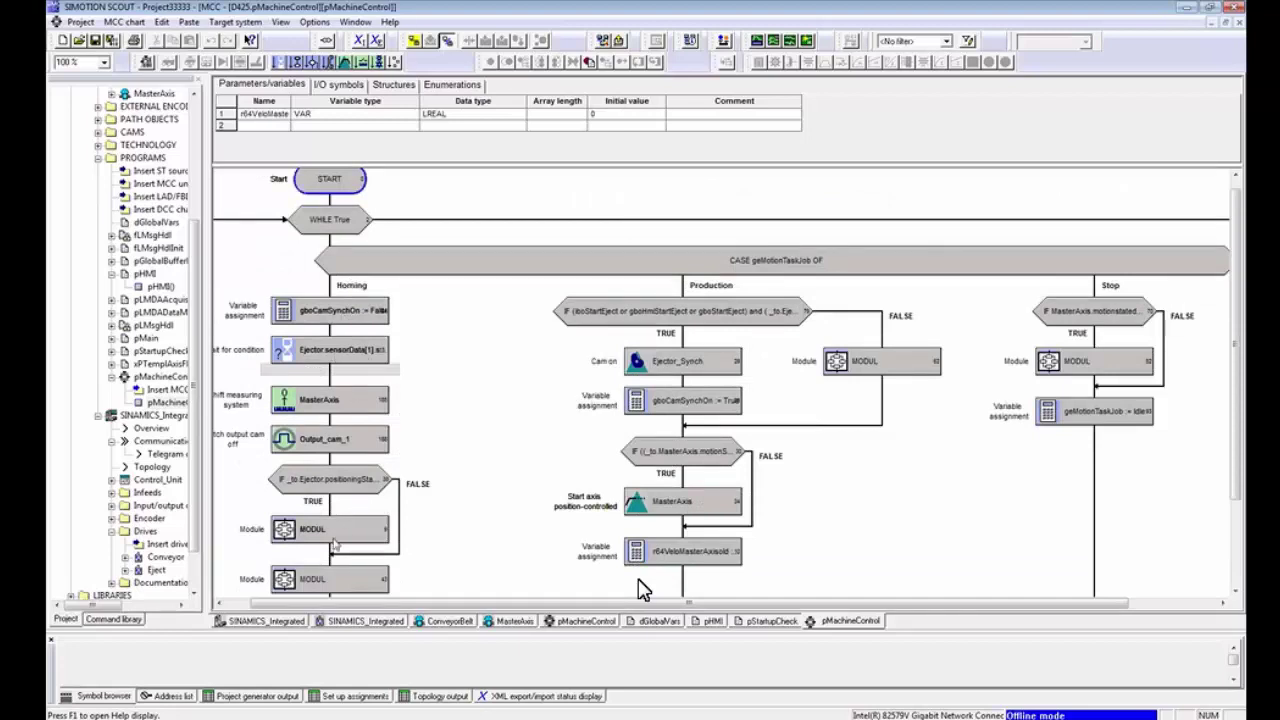
scroll(335, 543, down, 3)
double_click(341, 415)
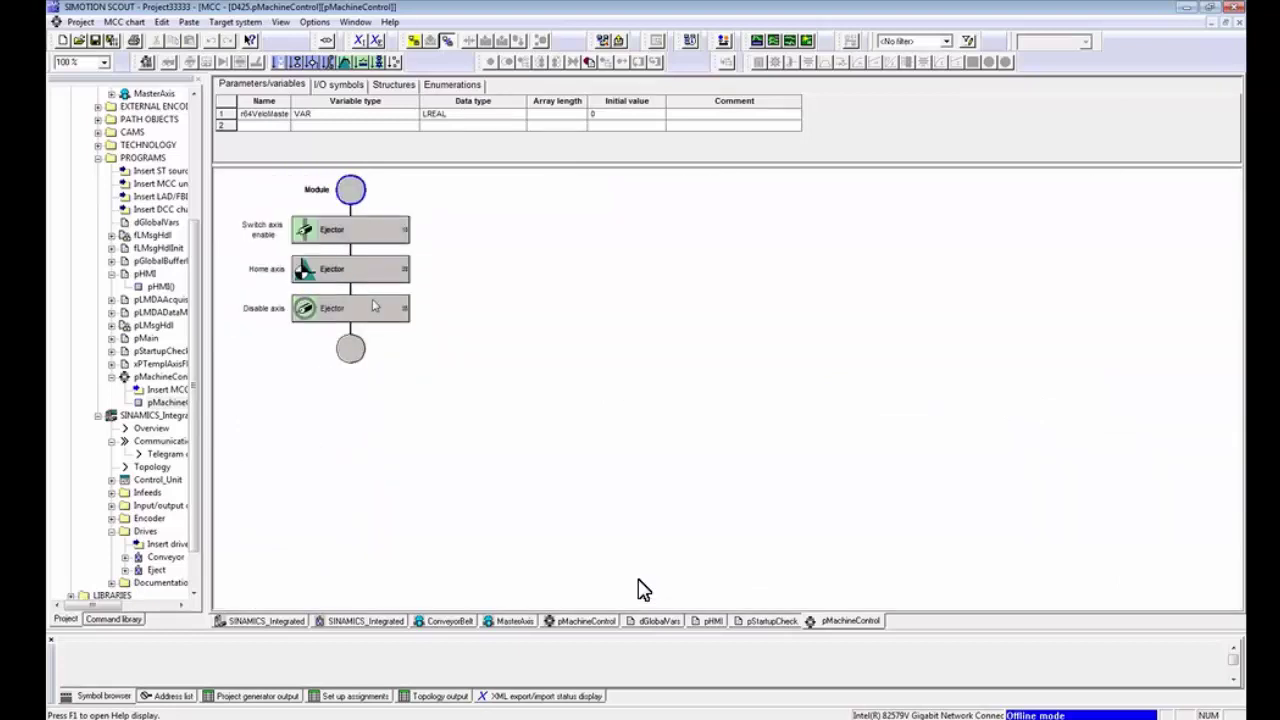
double_click(350, 190)
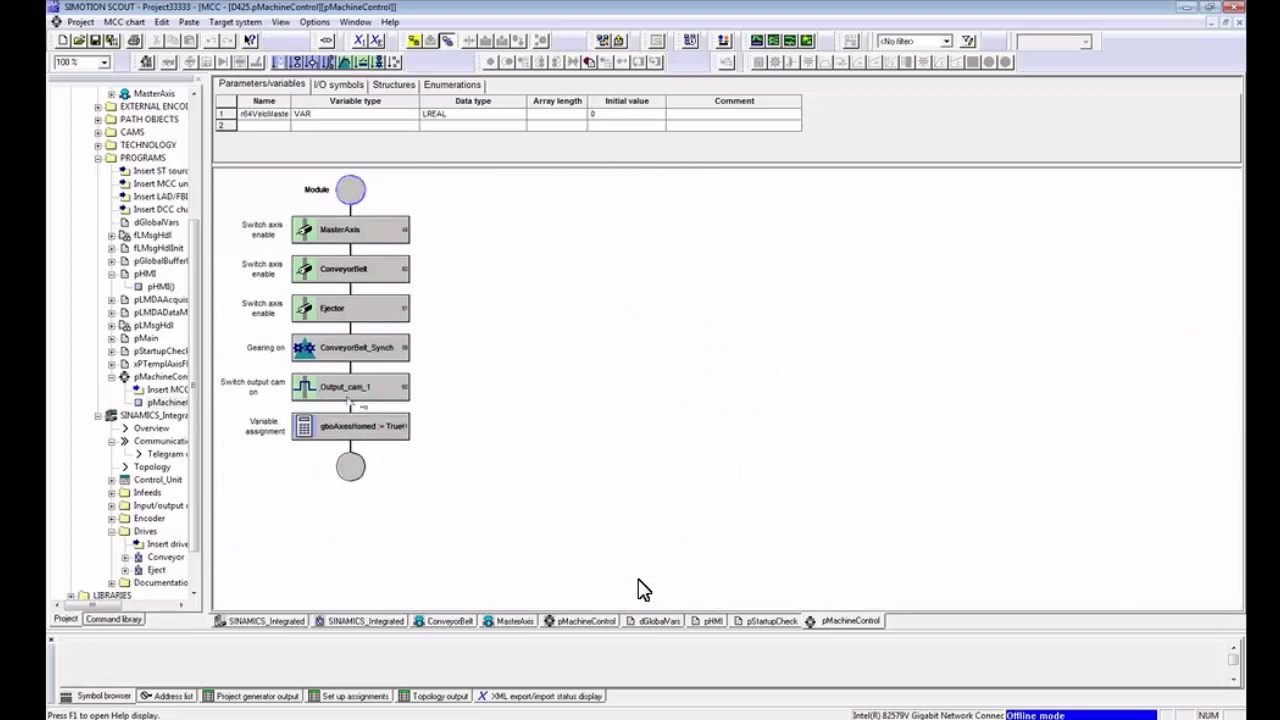
double_click(354, 471)
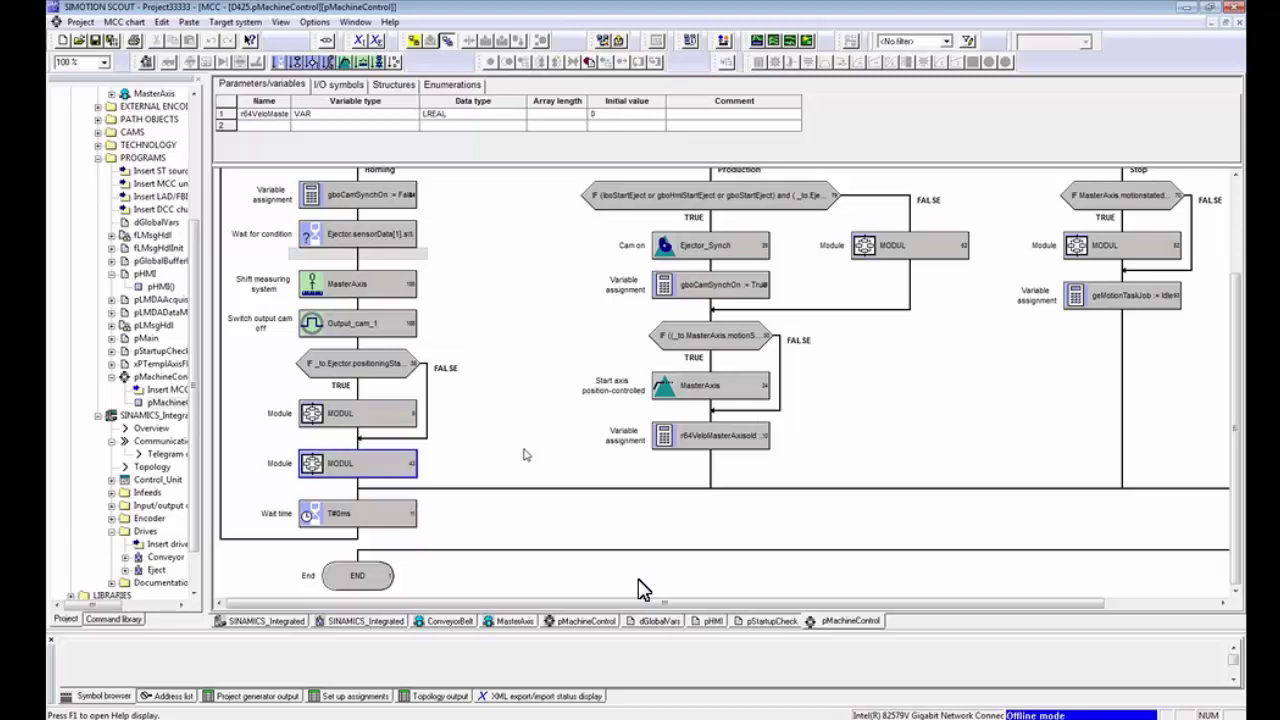
Step: Examine the modules in the Production and Stop branches of the pMachineControl chart and return to the main chart
scroll(638, 580, up, 3)
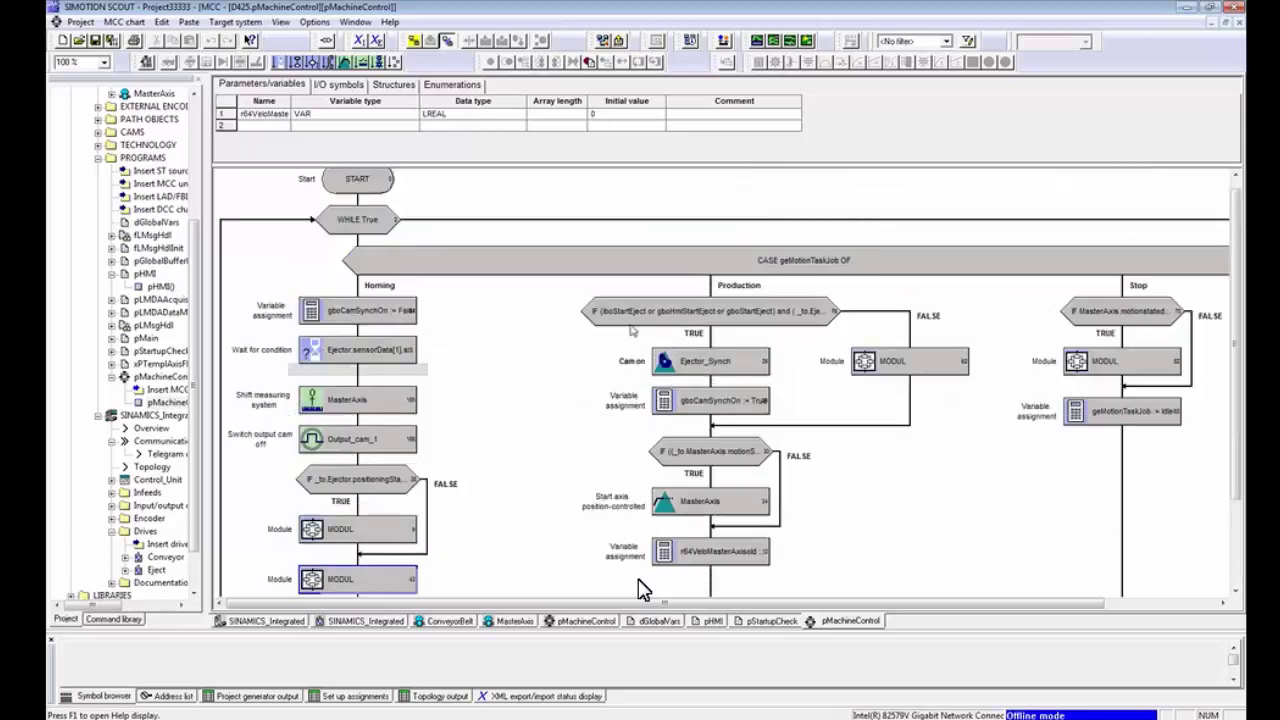
double_click(906, 371)
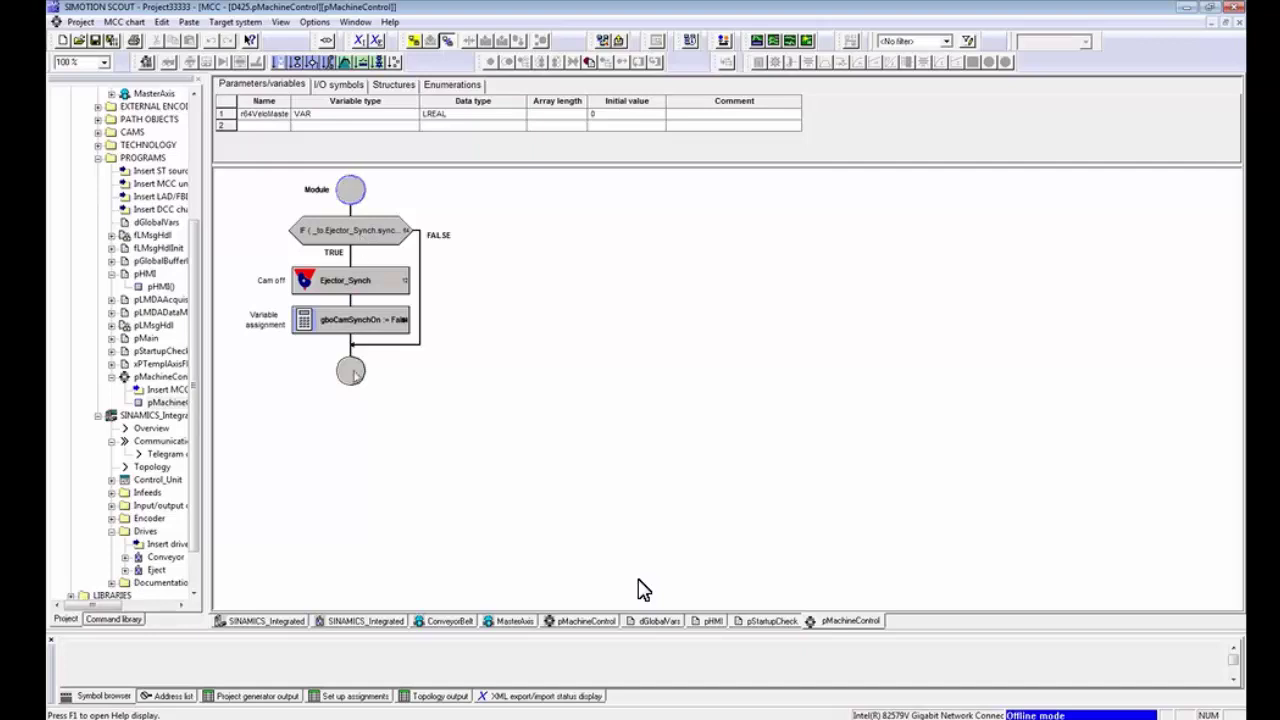
key(BackSpace)
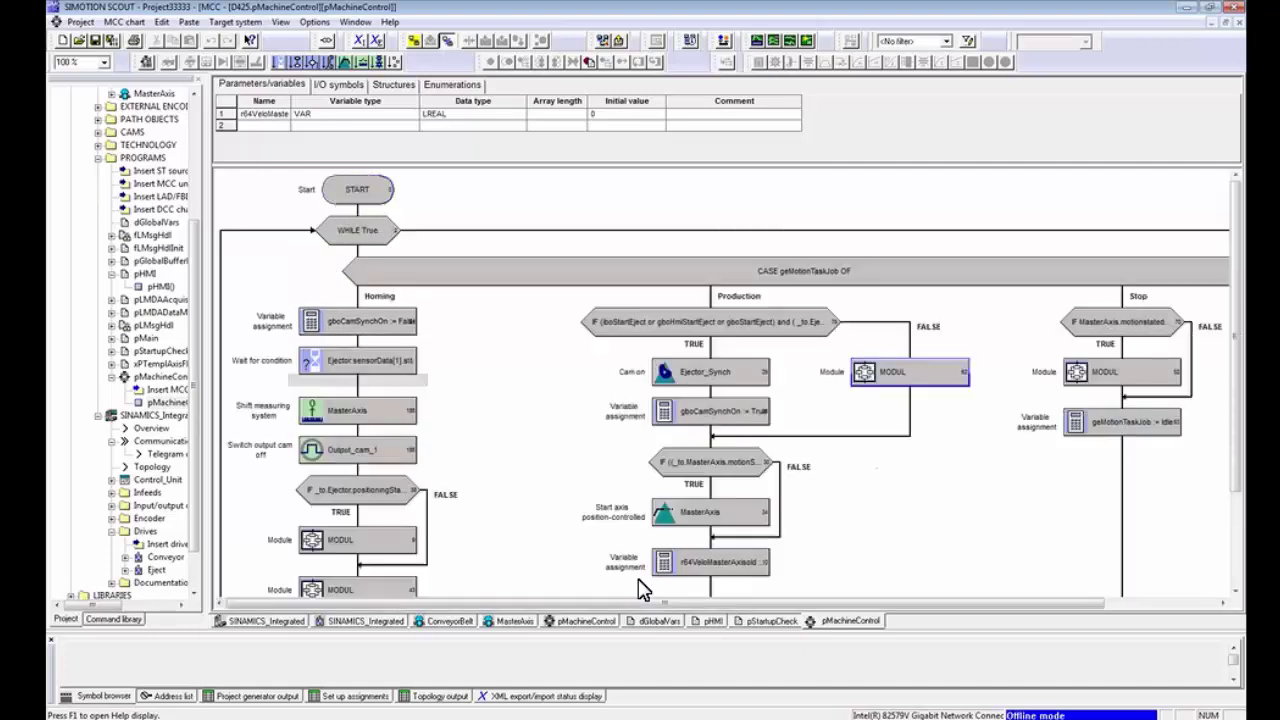
double_click(1120, 378)
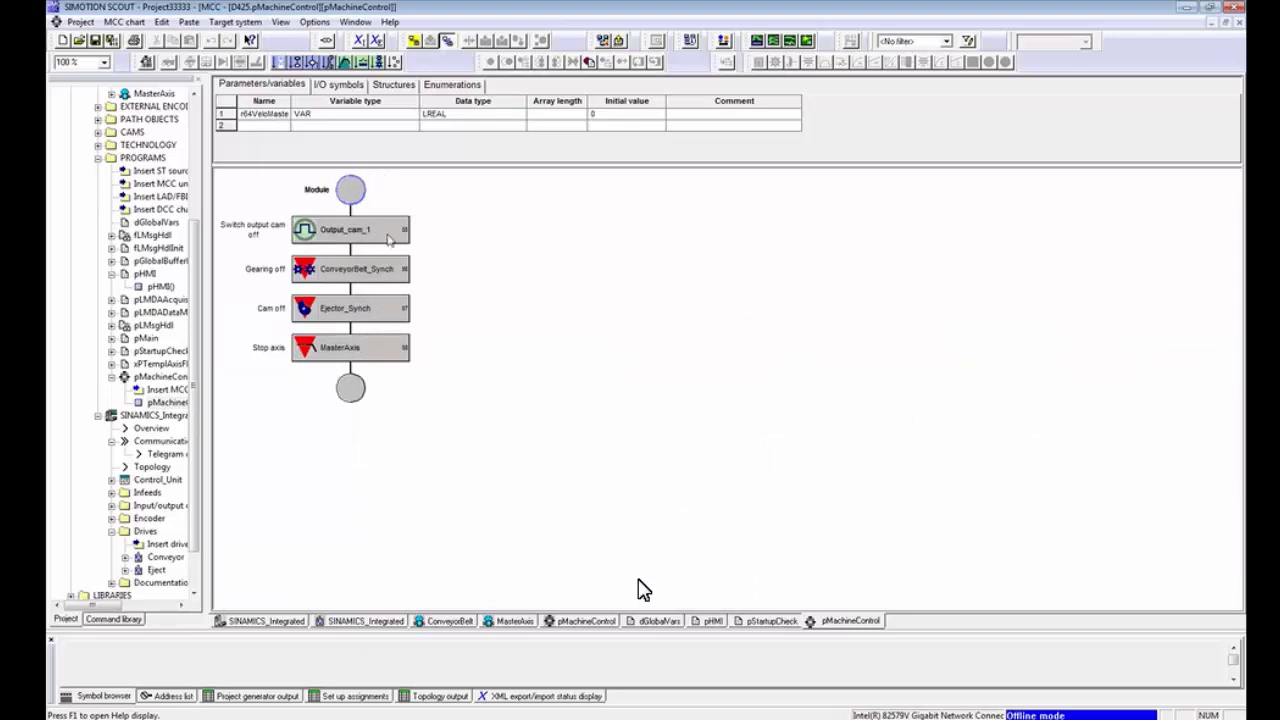
double_click(349, 392)
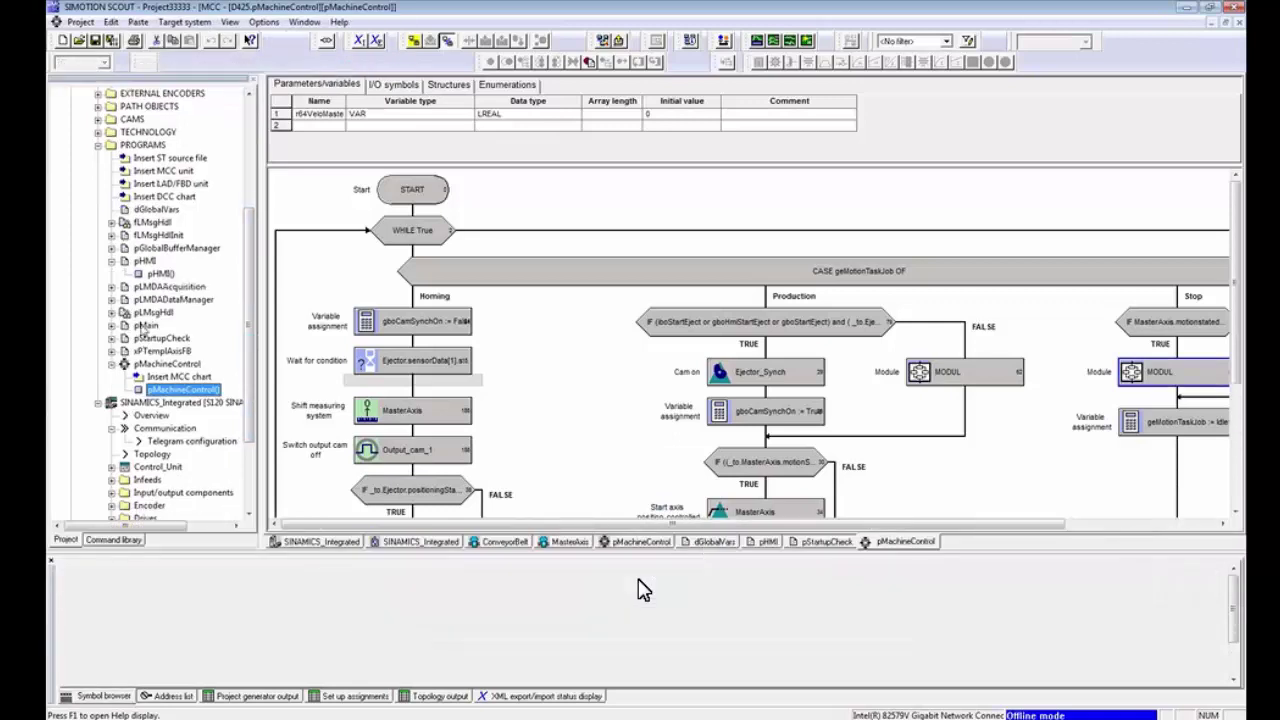
Step: Open the pMain source file and read through its drive check, stop, homing and production logic
double_click(147, 326)
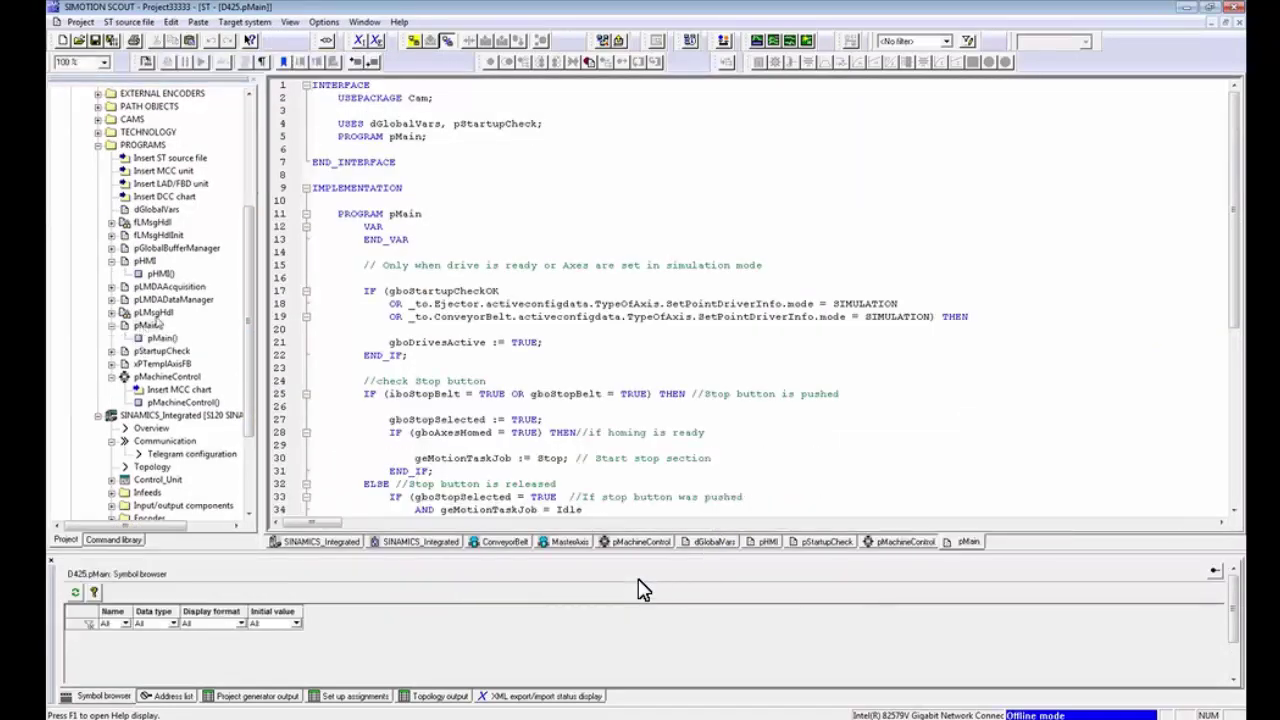
click(1059, 247)
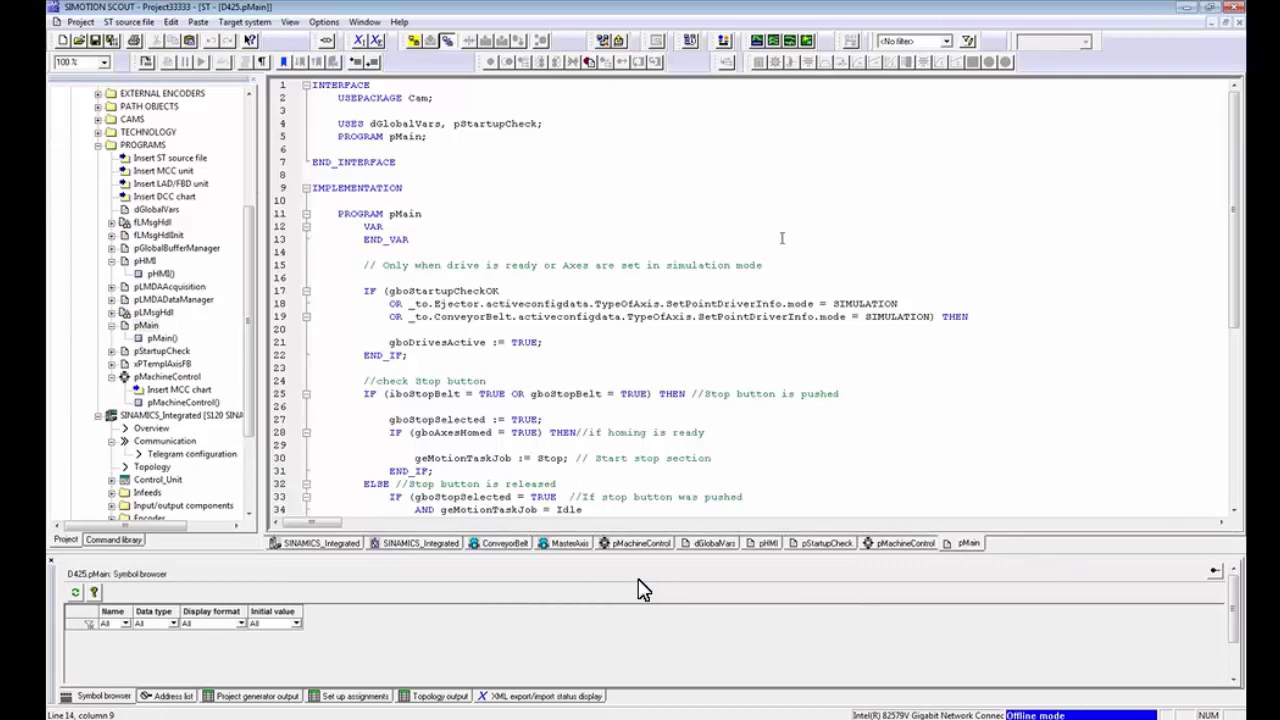
scroll(855, 310, down, 3)
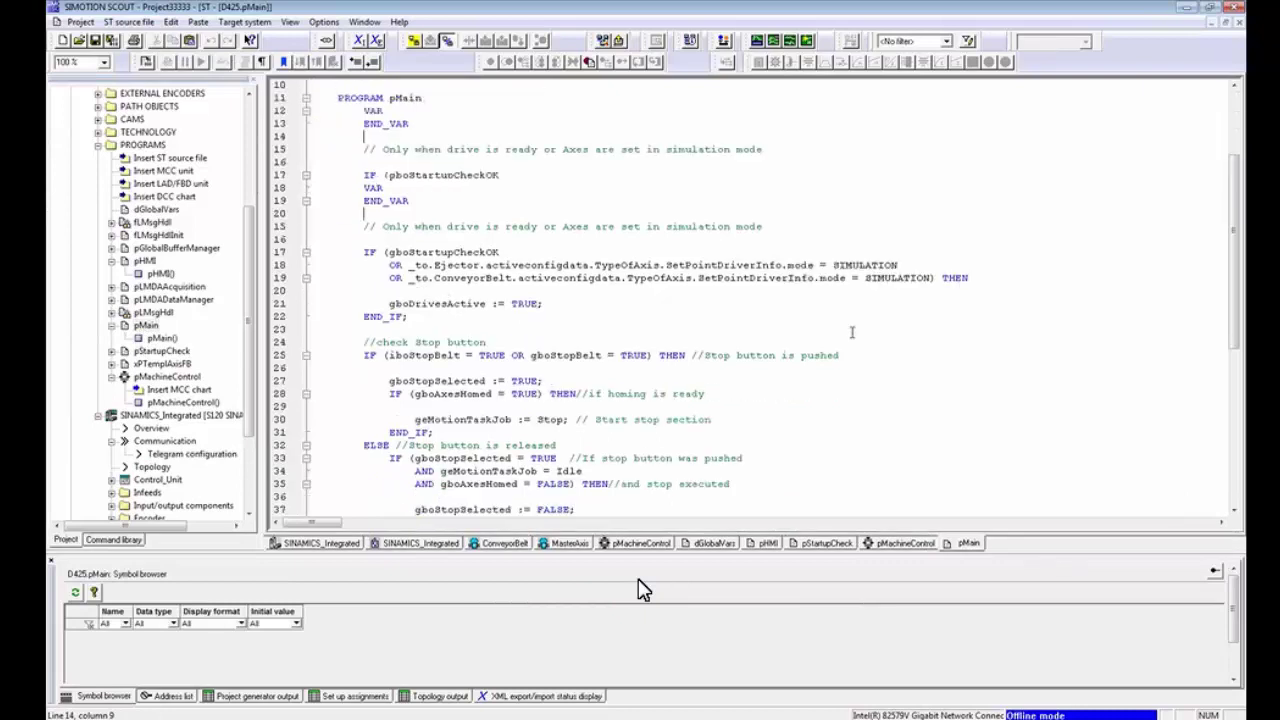
scroll(851, 341, down, 5)
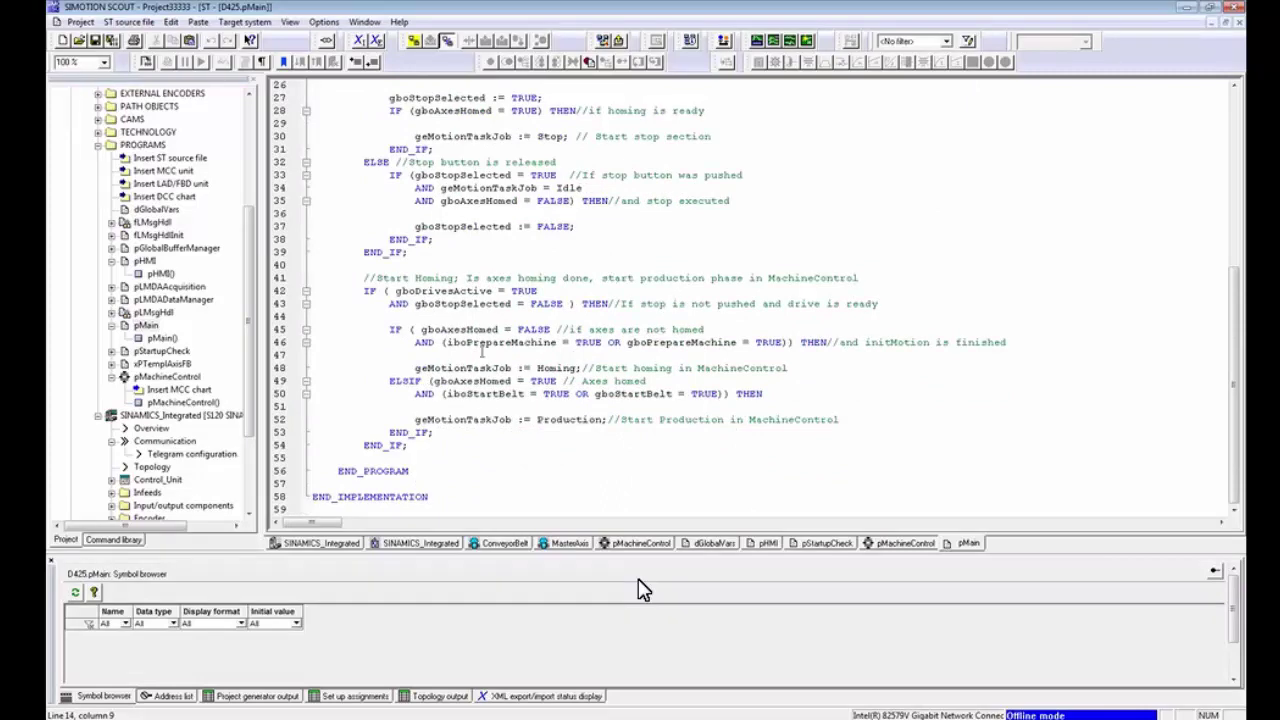
Step: Open the pLMDAAcquisition source file and read its header, available defines and interface section
click(146, 325)
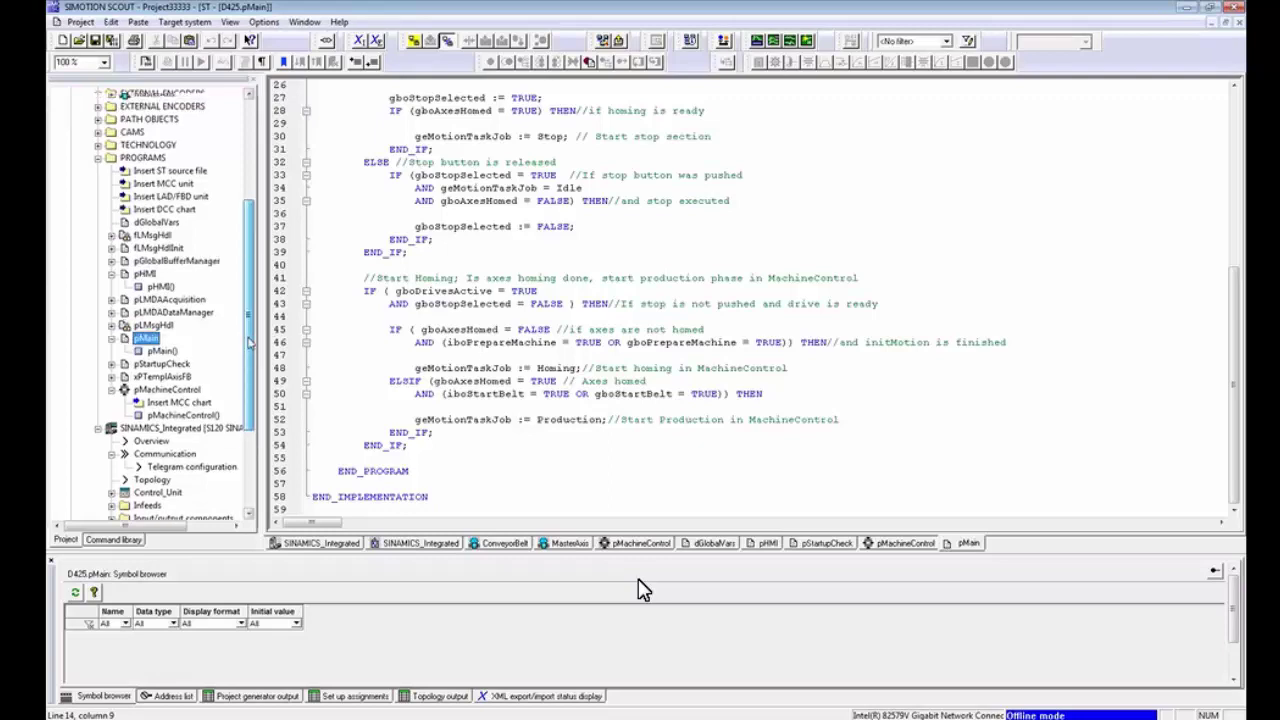
double_click(160, 314)
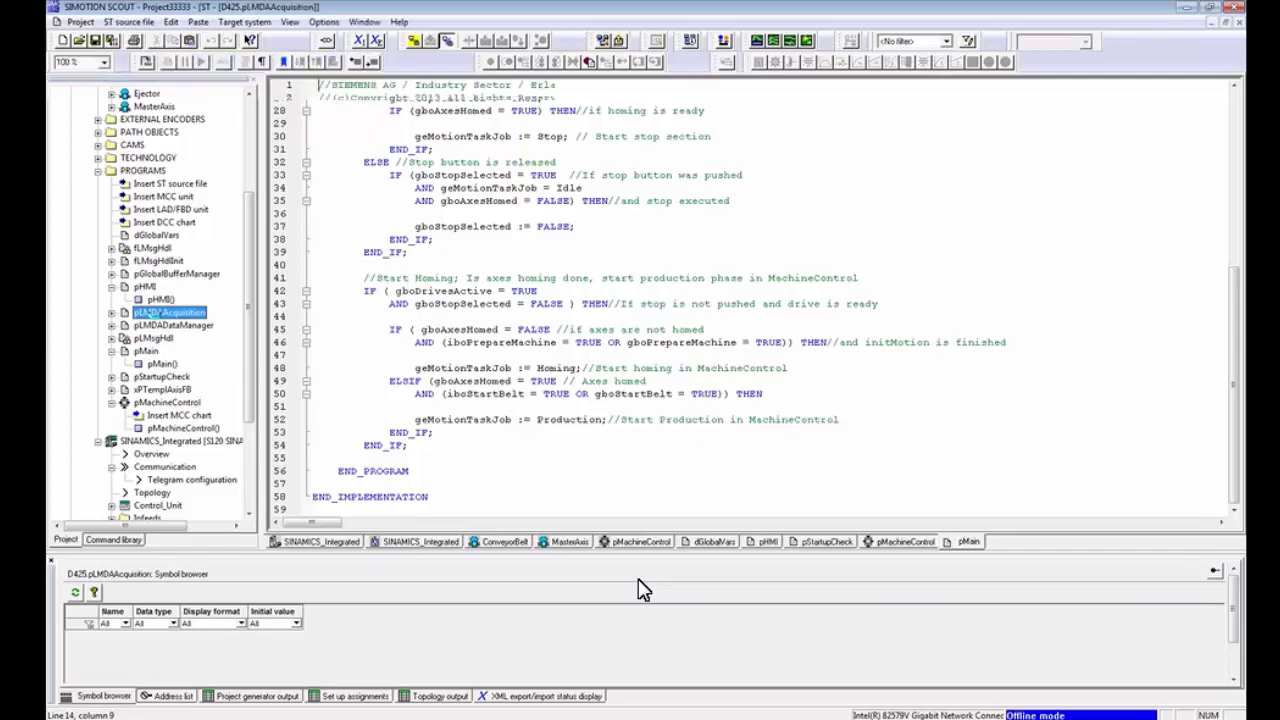
click(871, 315)
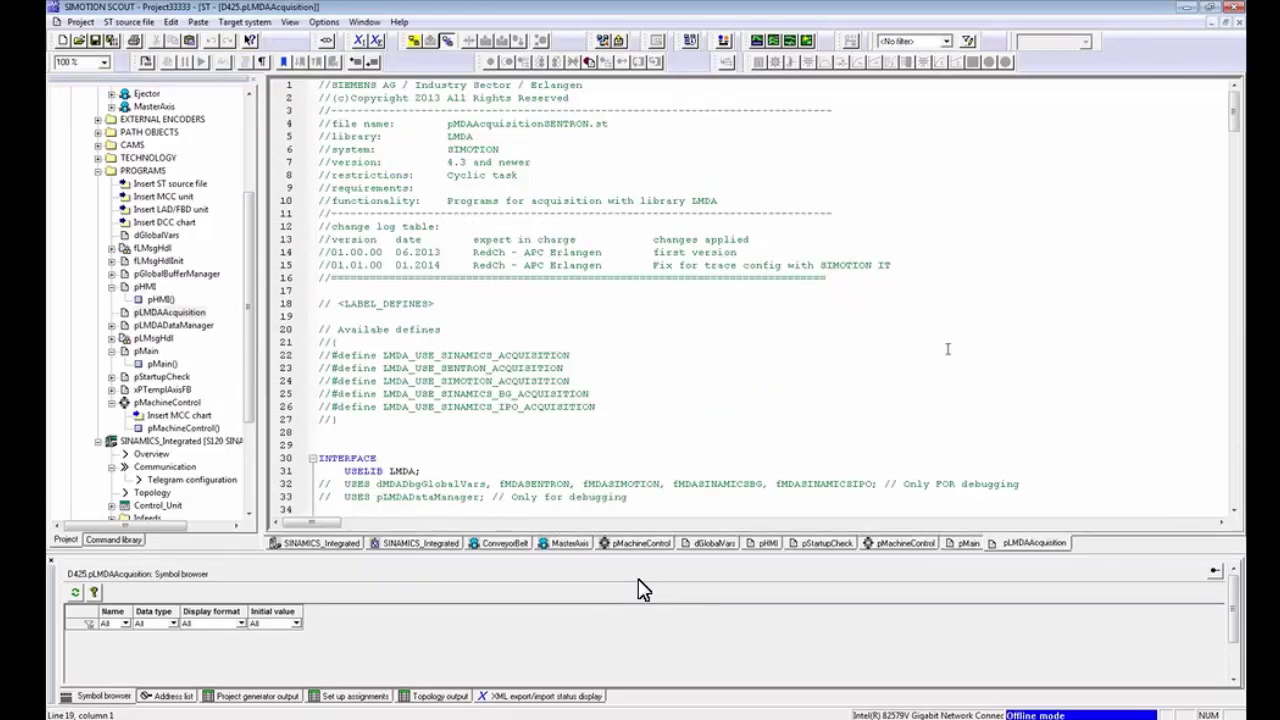
scroll(643, 590, down, 1)
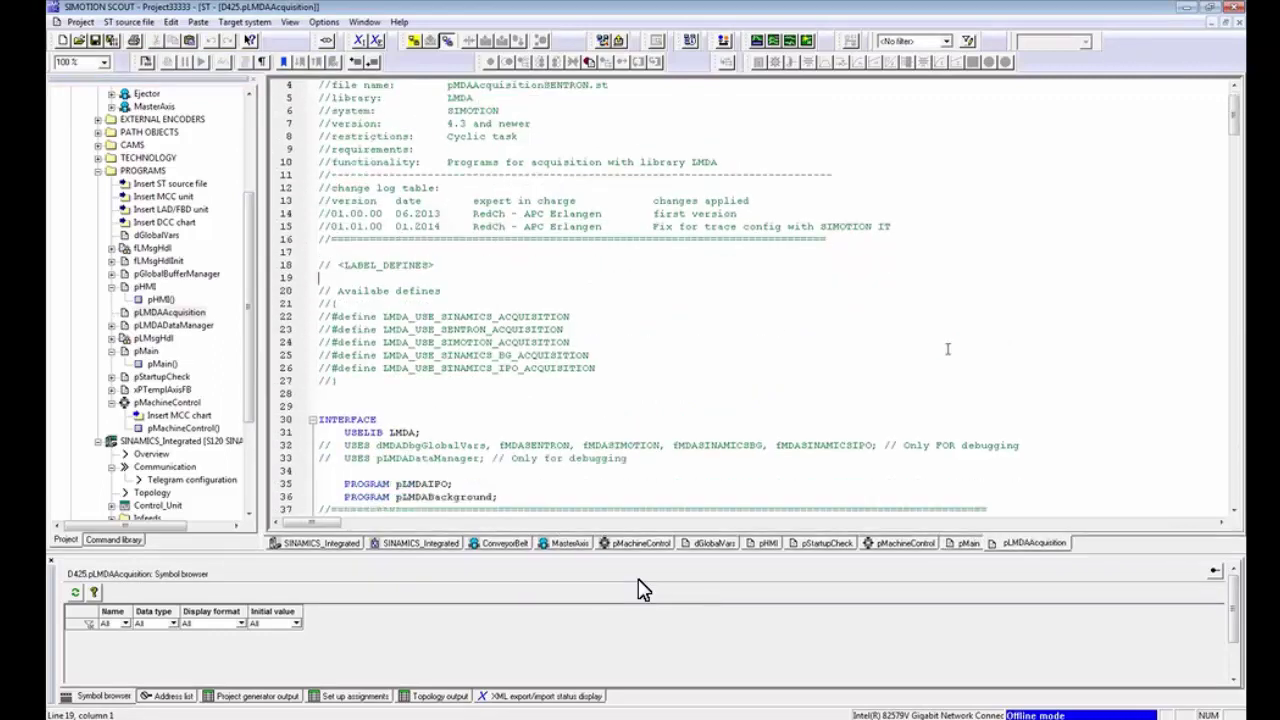
Step: Read through the pLMDAAcquisition source, from its interface variables to the acquisition calls at the end of the file
scroll(643, 590, up, 1)
scroll(643, 590, down, 6)
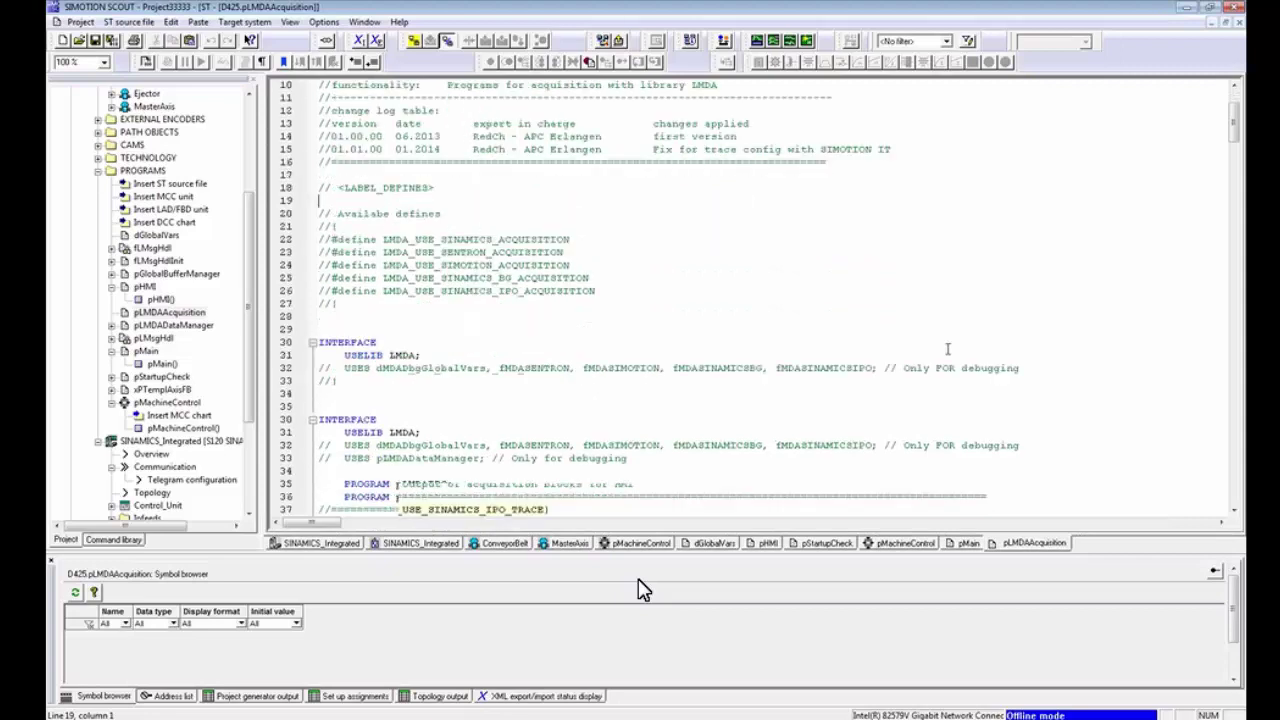
scroll(643, 590, down, 6)
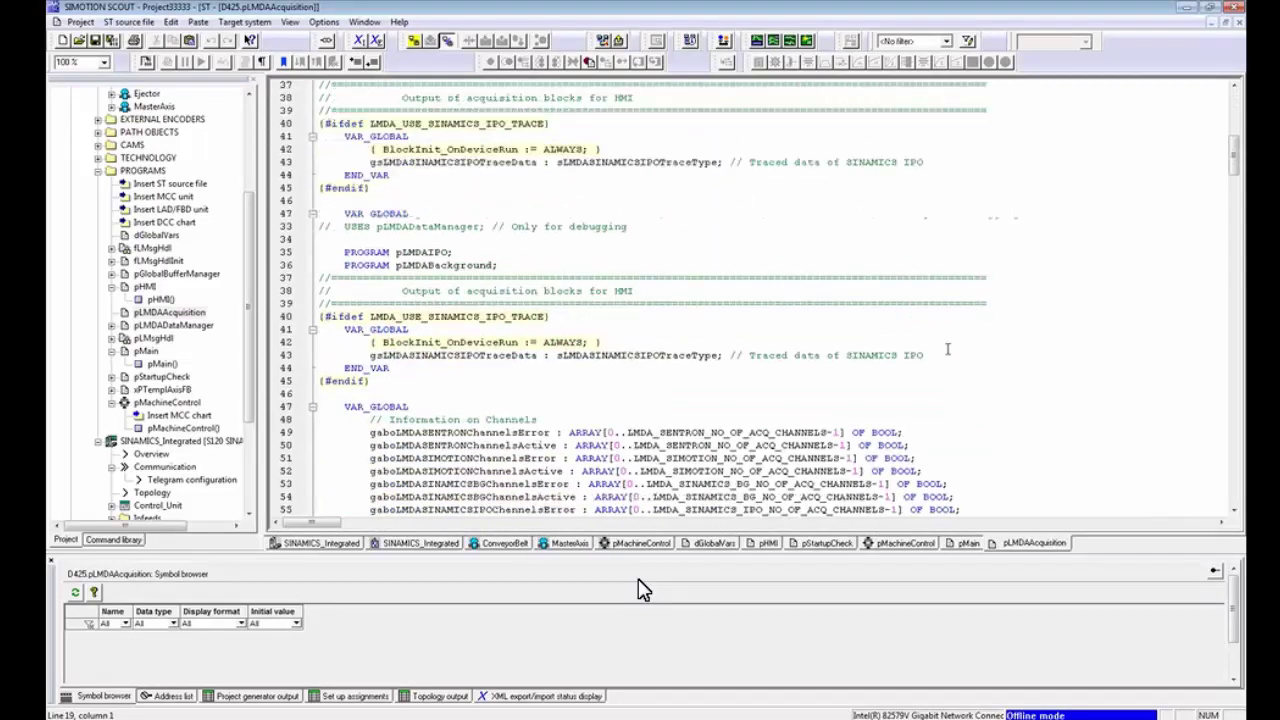
scroll(643, 590, down, 10)
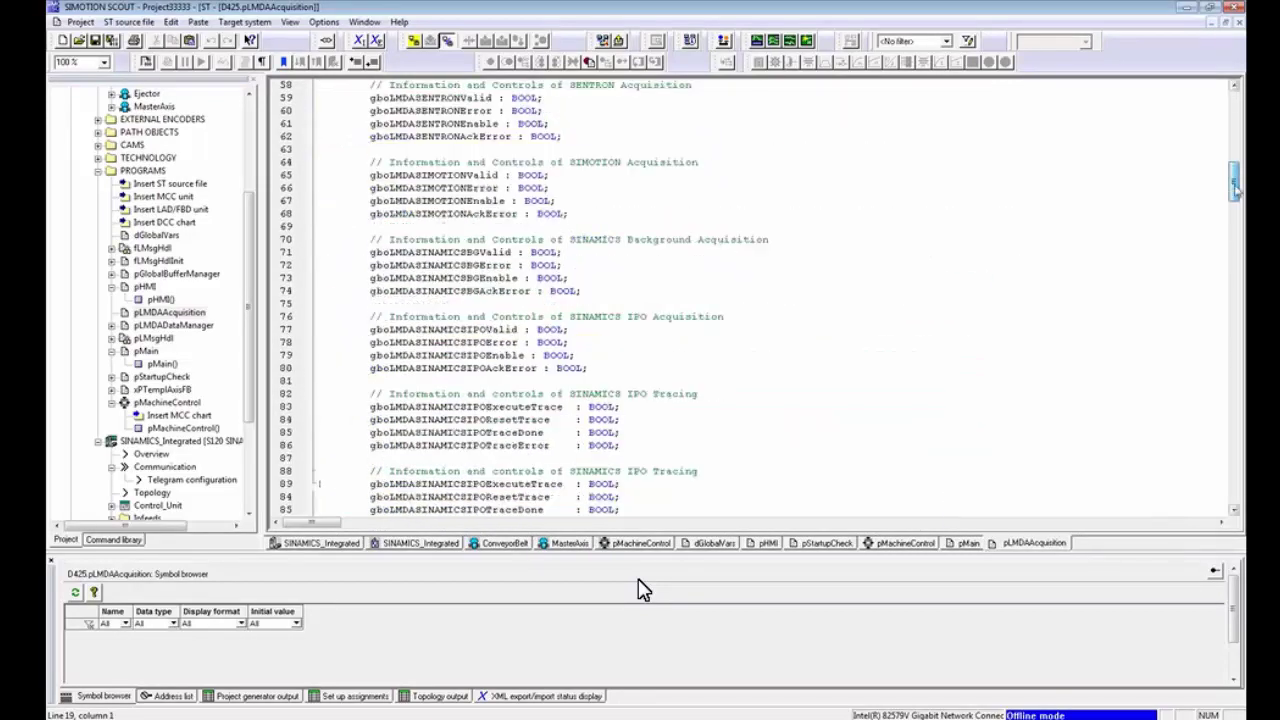
scroll(643, 590, down, 10)
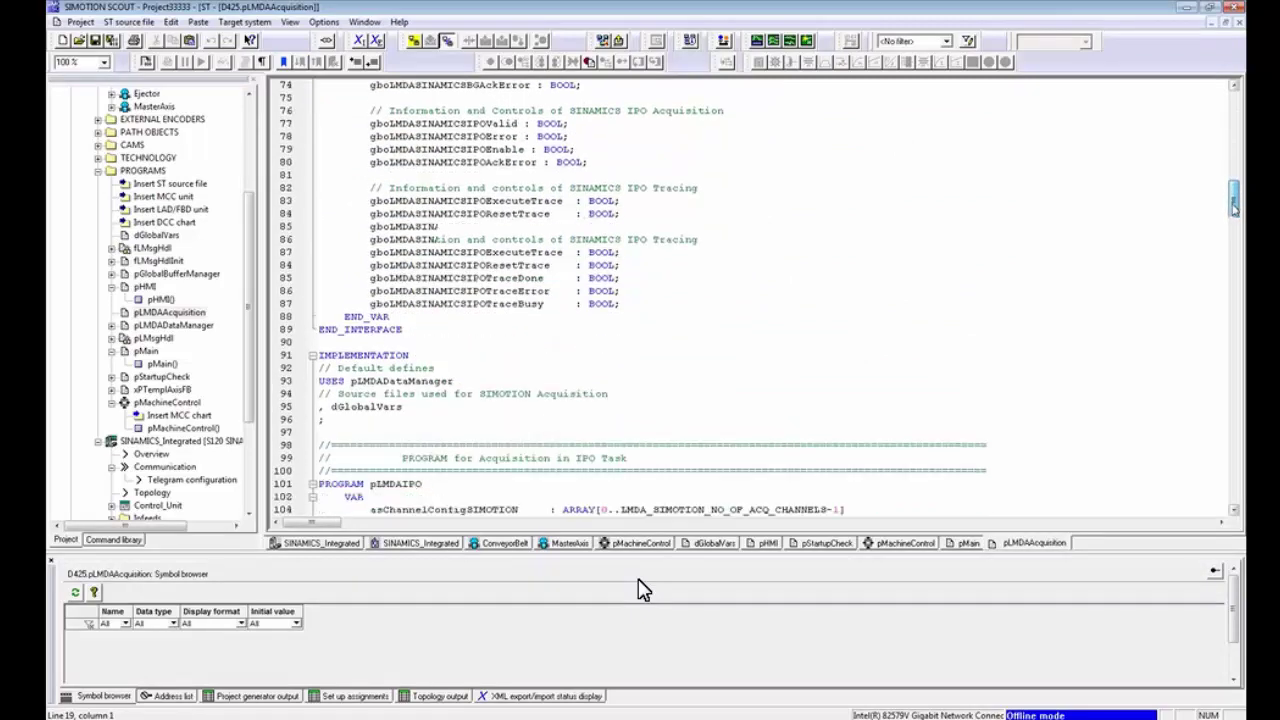
drag(1228, 236, 1217, 282)
drag(1213, 313, 1228, 445)
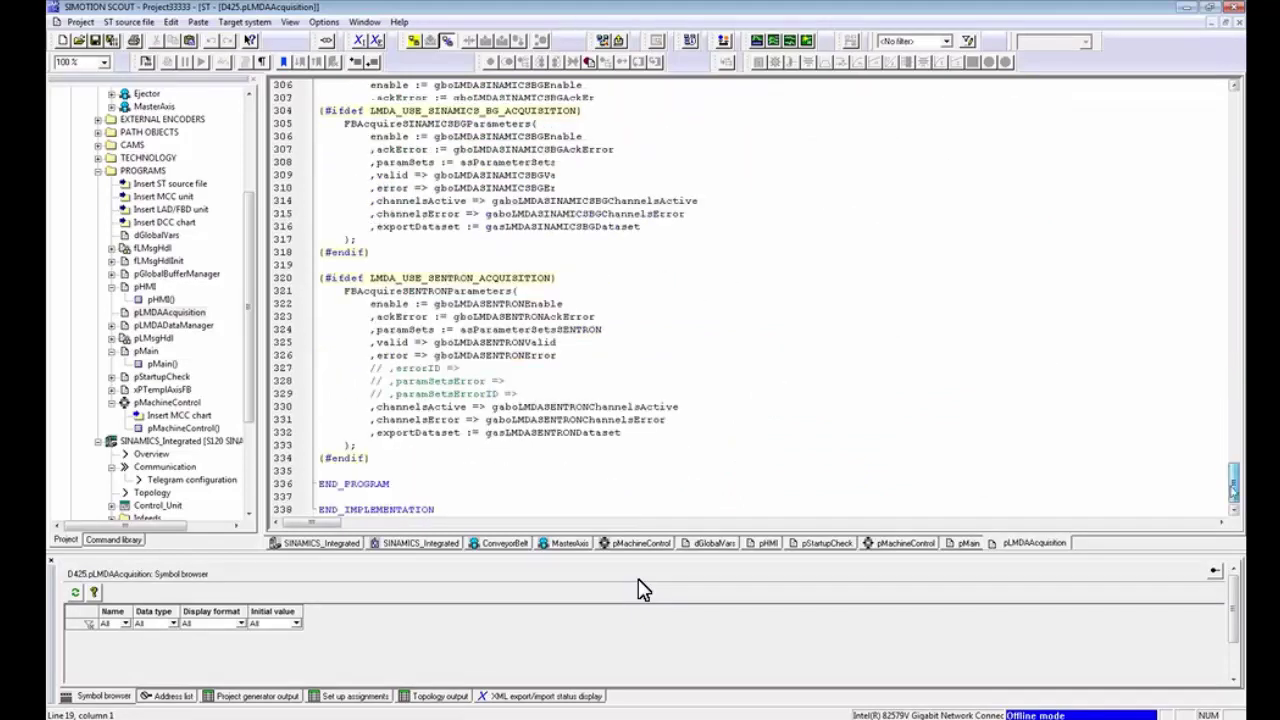
drag(248, 415, 253, 492)
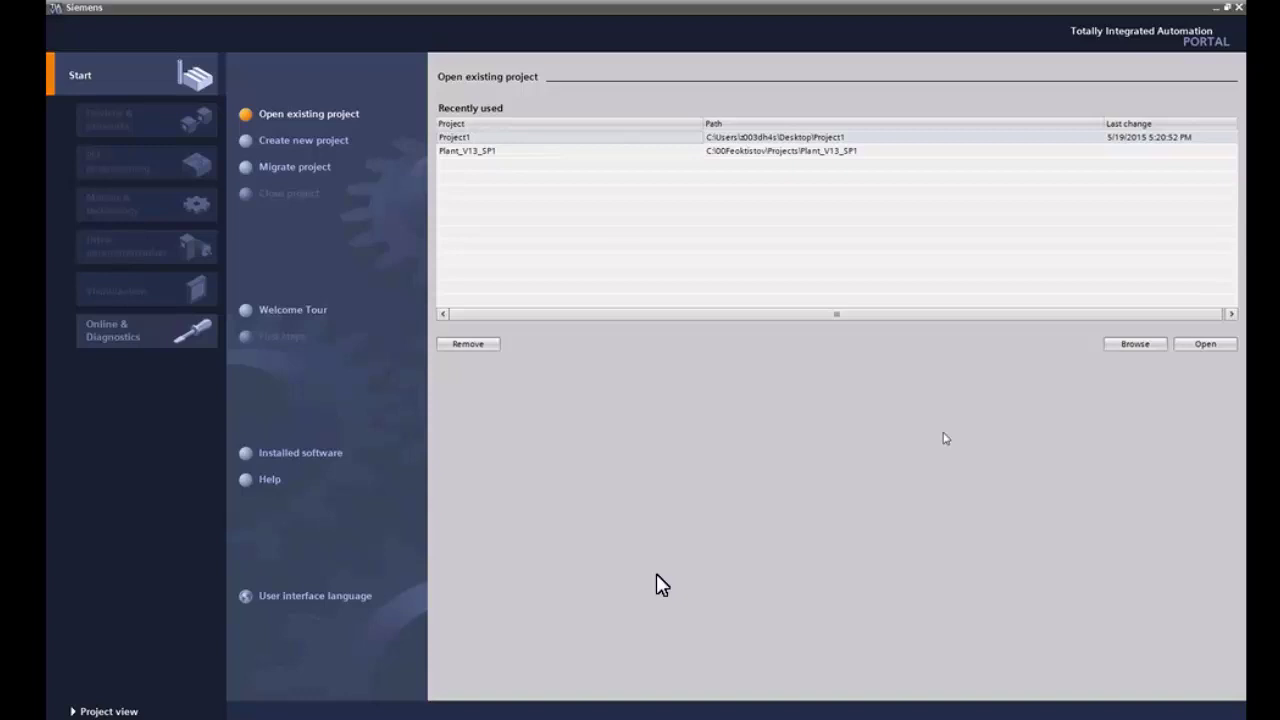
Step: Switch to TIA Portal, open the existing project Project1 and show its devices as a detailed list
click(1203, 345)
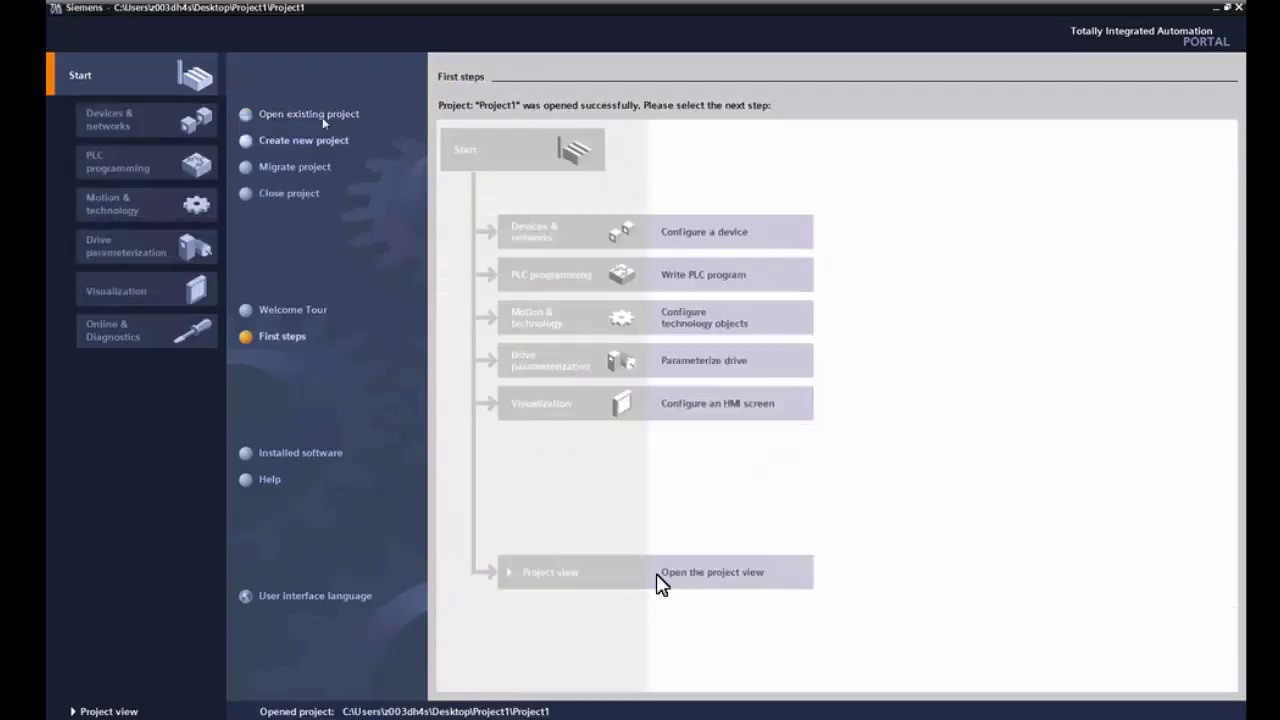
click(134, 126)
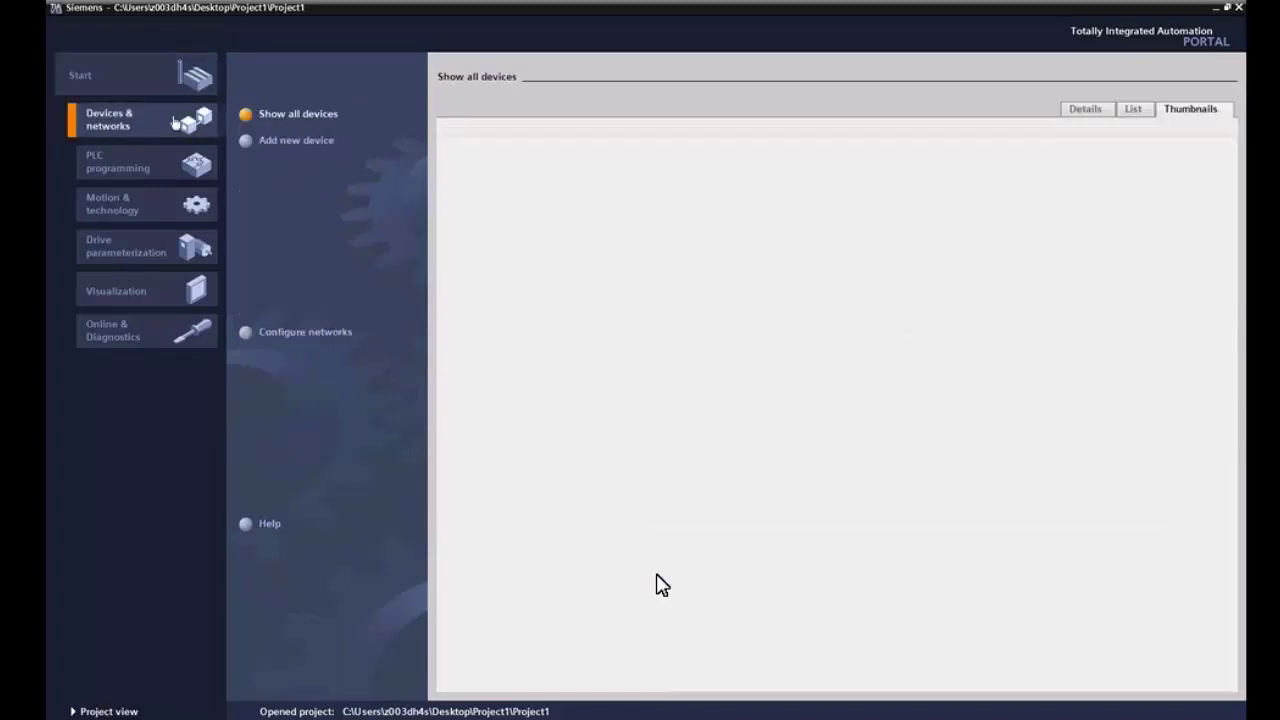
click(1098, 109)
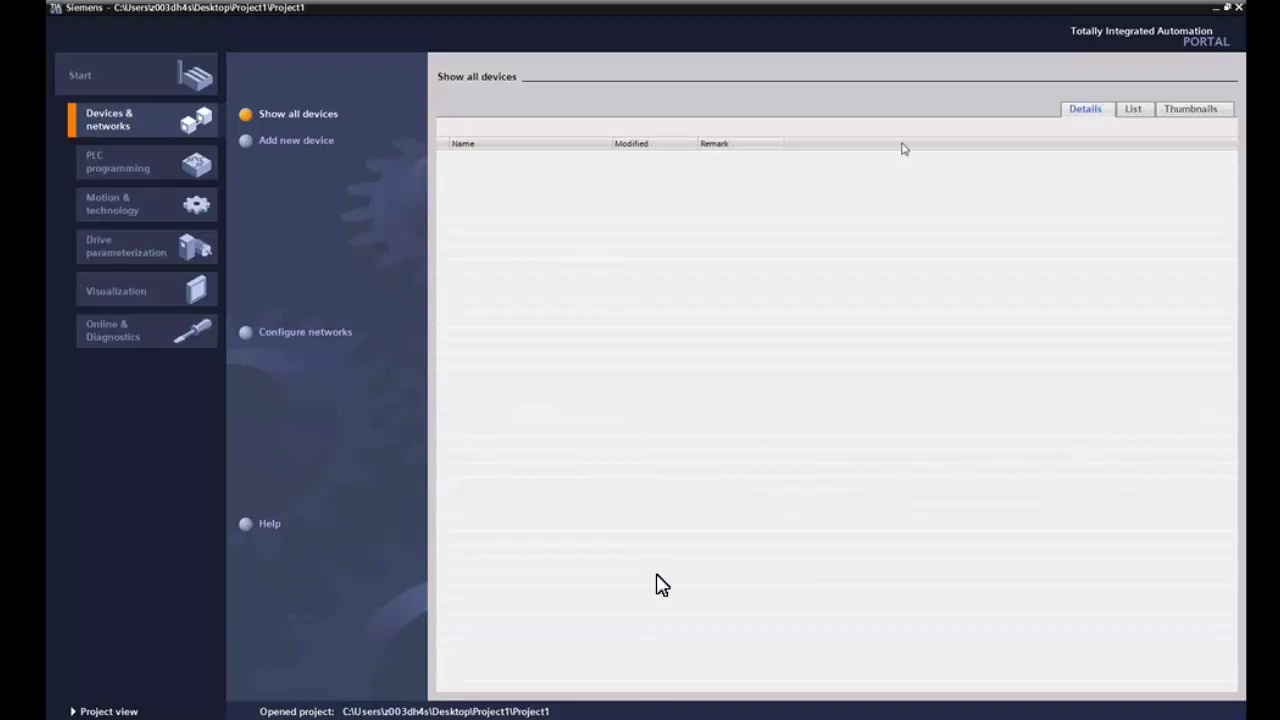
Step: Add a SIMOTION D455-2 DP/PN (S120) controller, article 6AU1 455-2AD00-0AA0, version V4.4, to the project
click(293, 144)
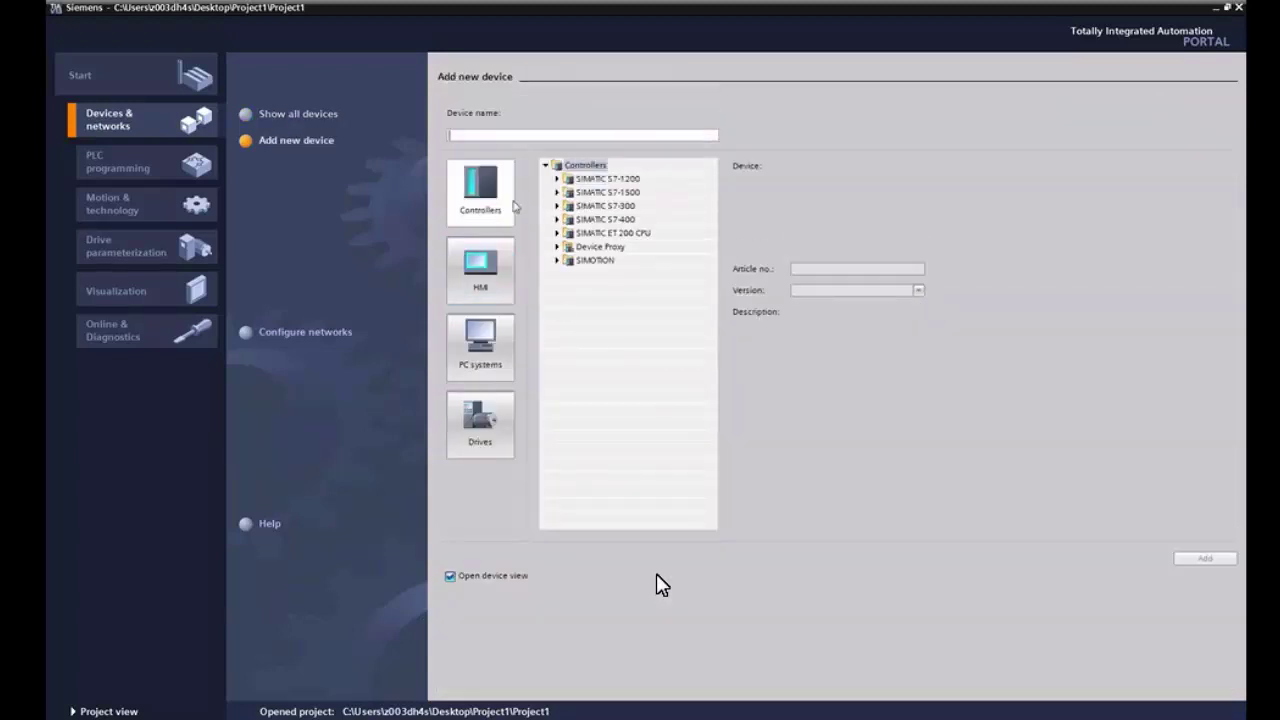
click(557, 247)
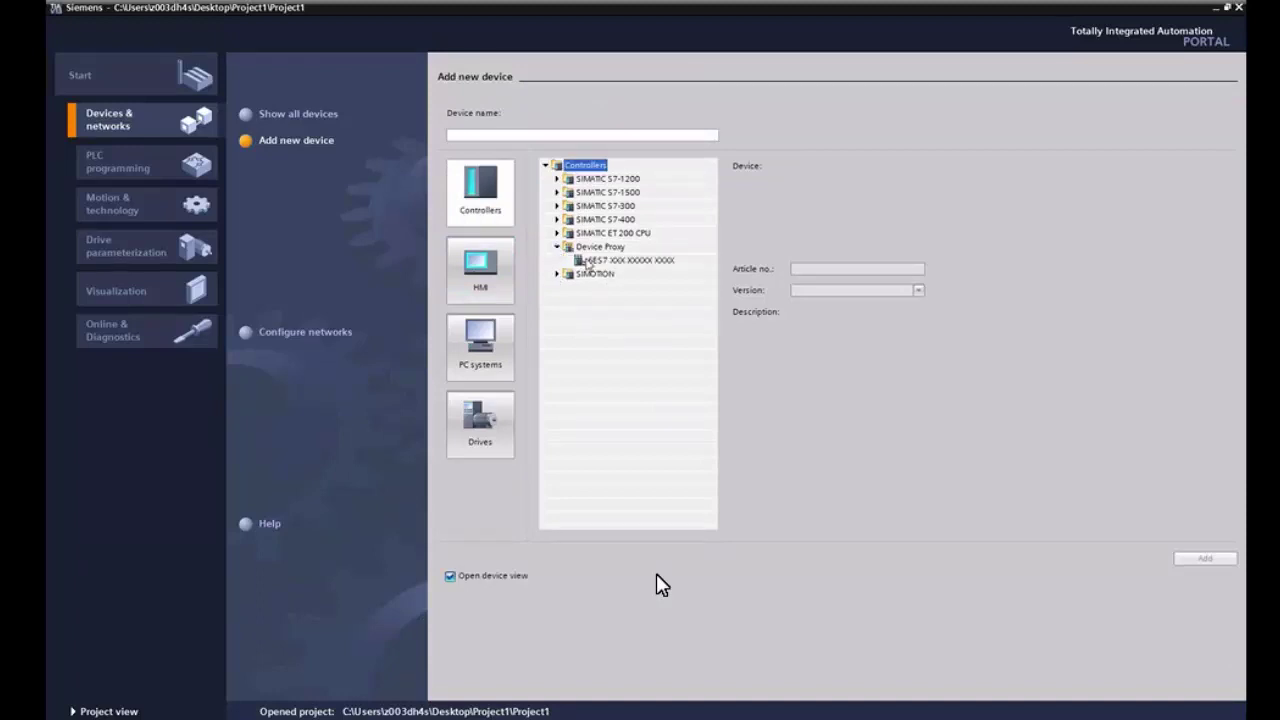
click(557, 274)
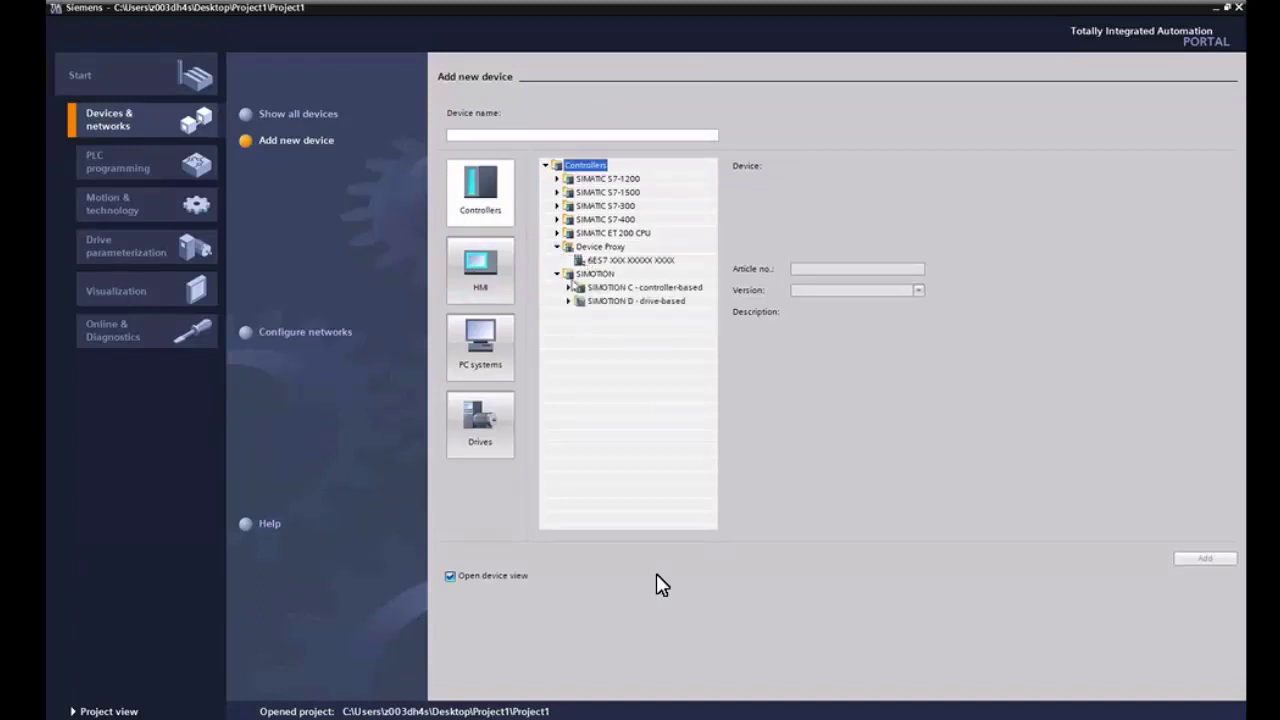
click(569, 287)
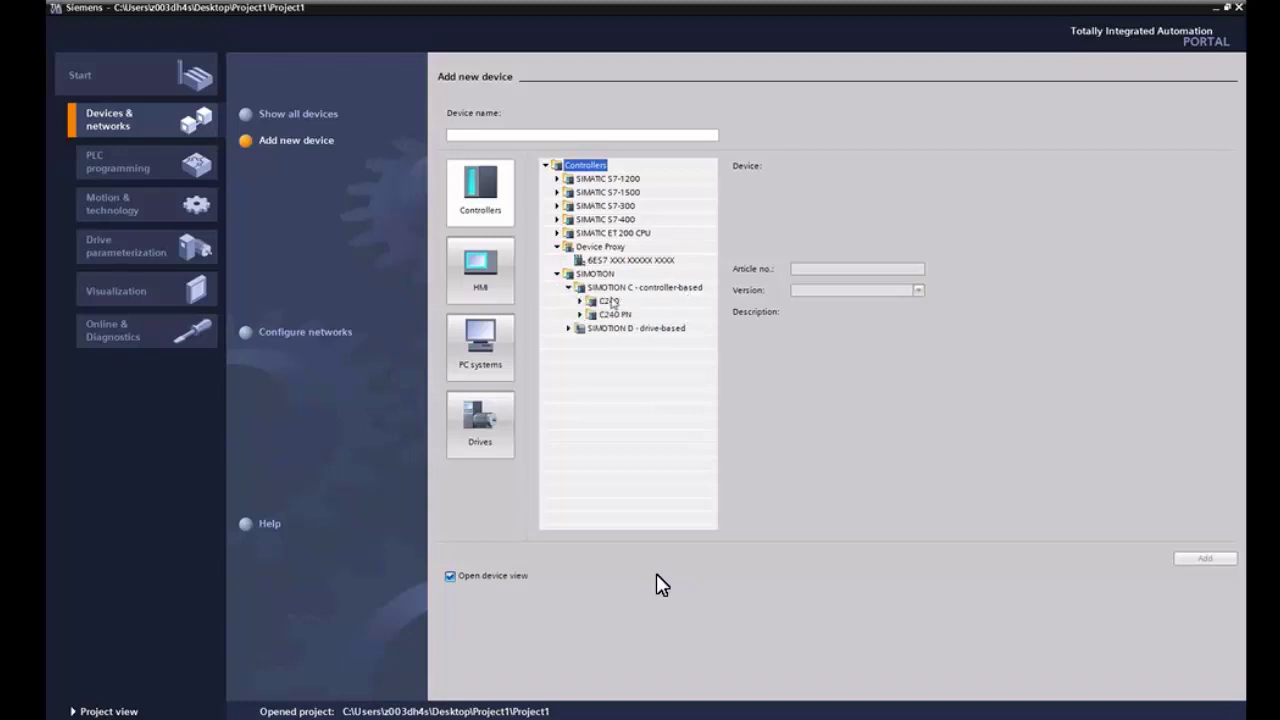
click(569, 328)
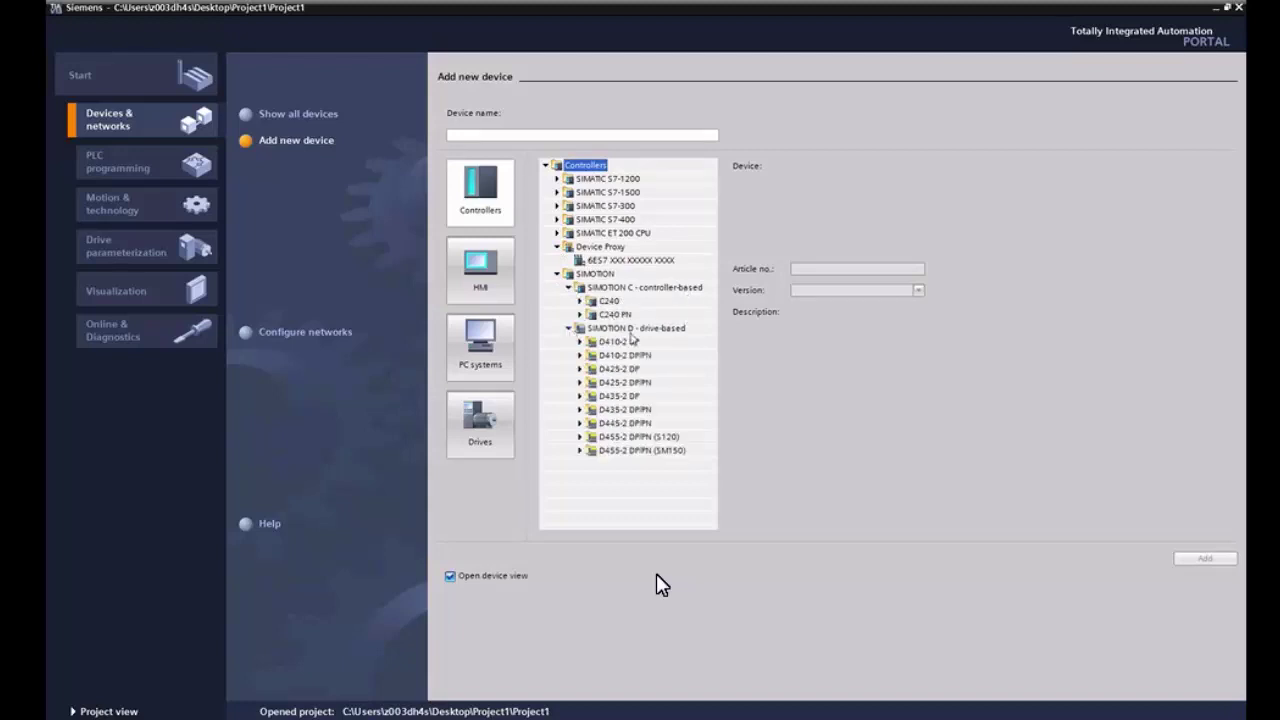
click(605, 440)
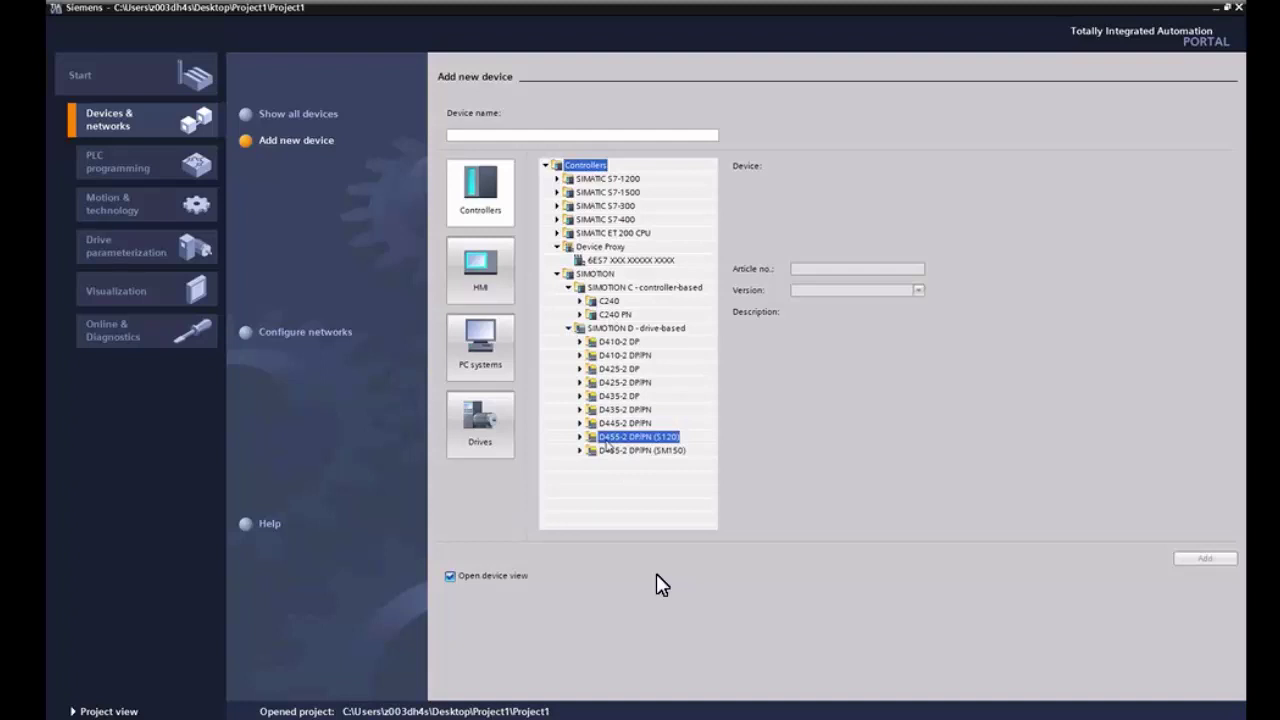
double_click(606, 442)
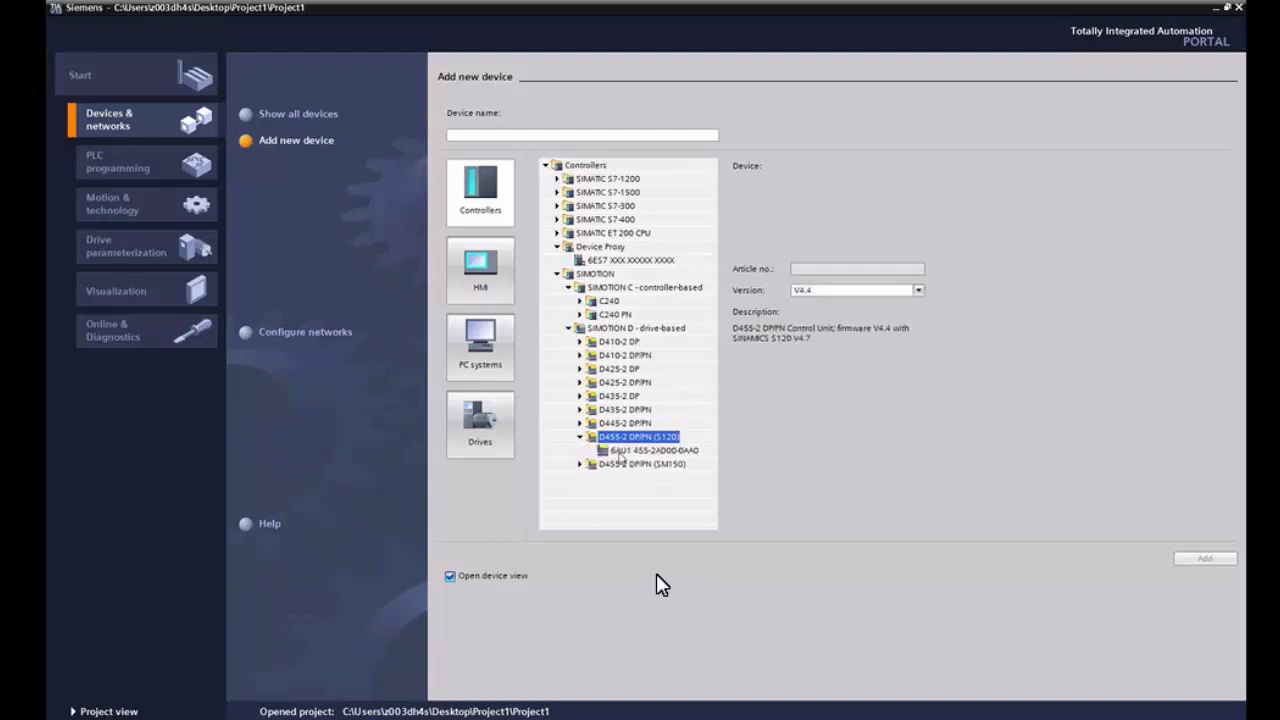
click(620, 451)
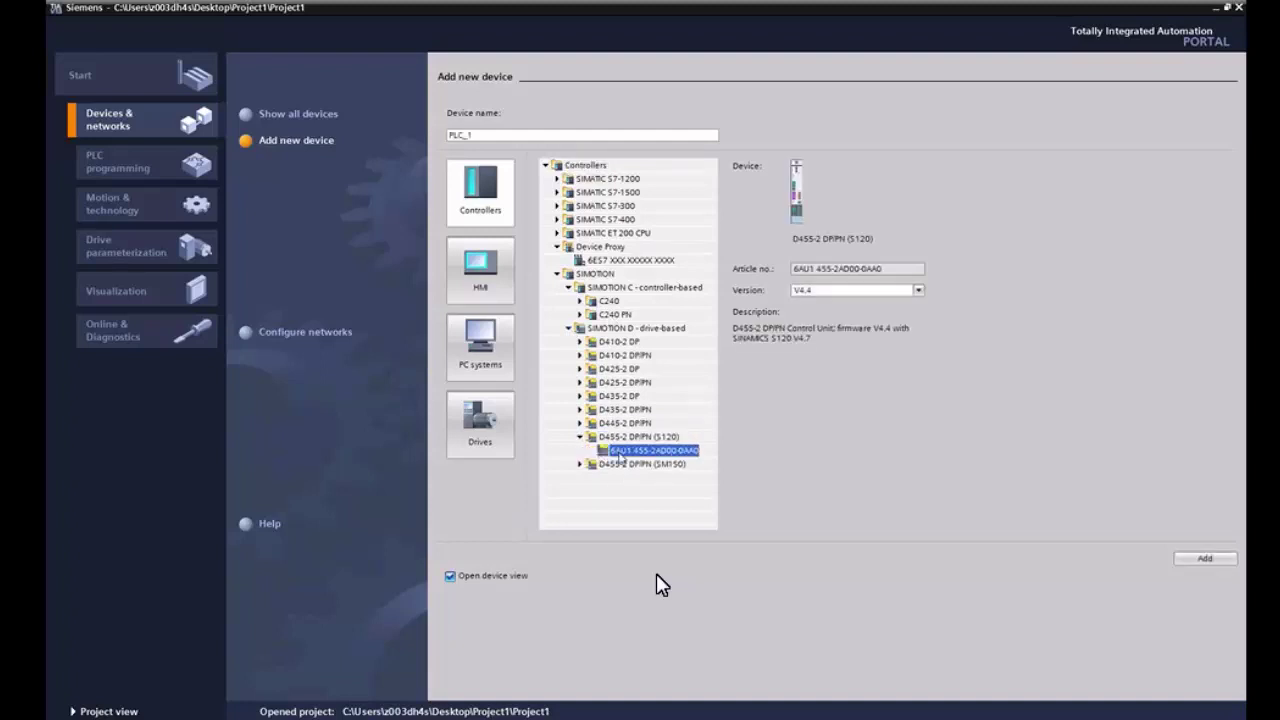
click(917, 290)
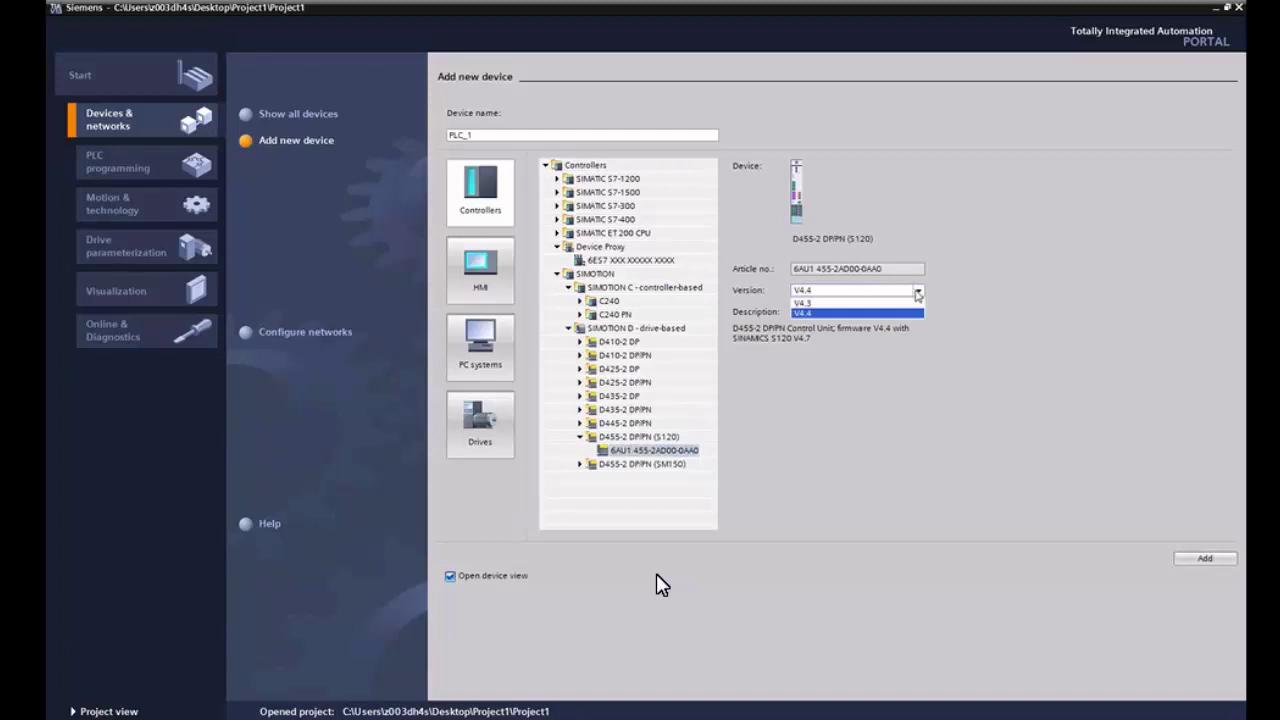
click(816, 313)
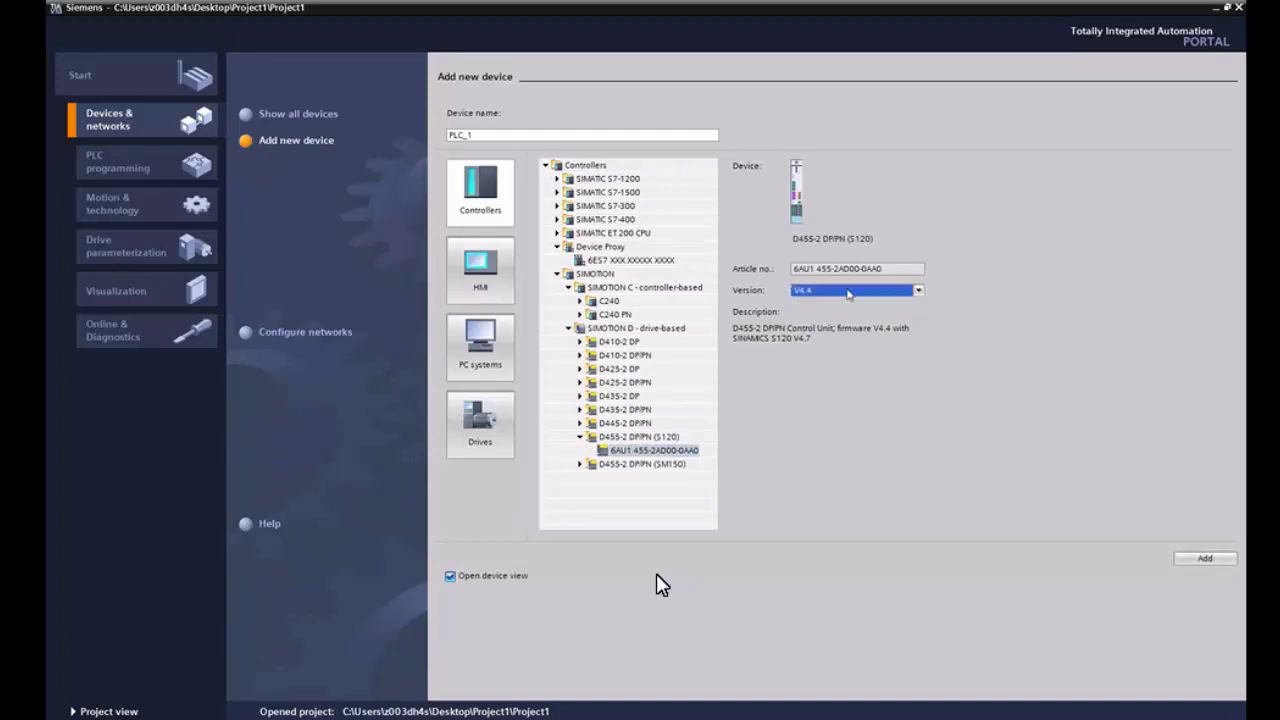
click(1186, 562)
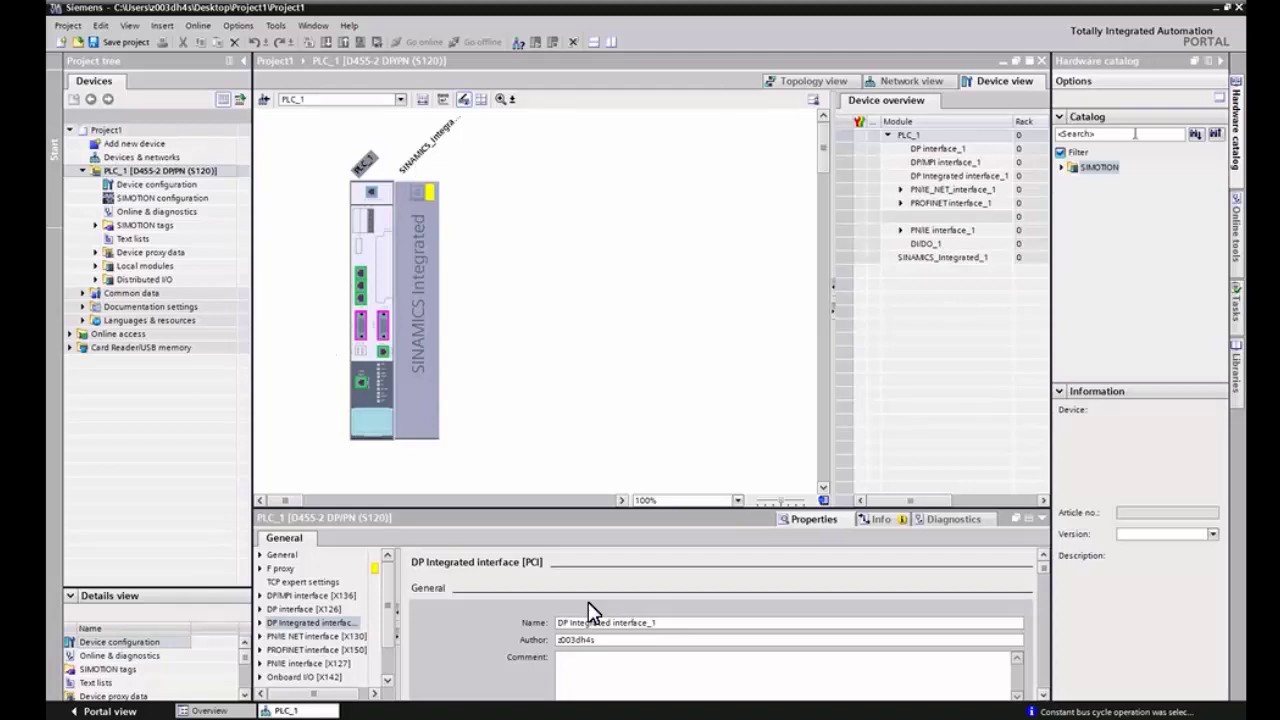
Step: Insert the CBE30-2 PROFINET communication board 6FC5312-0FA00-2AA0, version V4.4, into the free option slot of PLC_1
click(1064, 154)
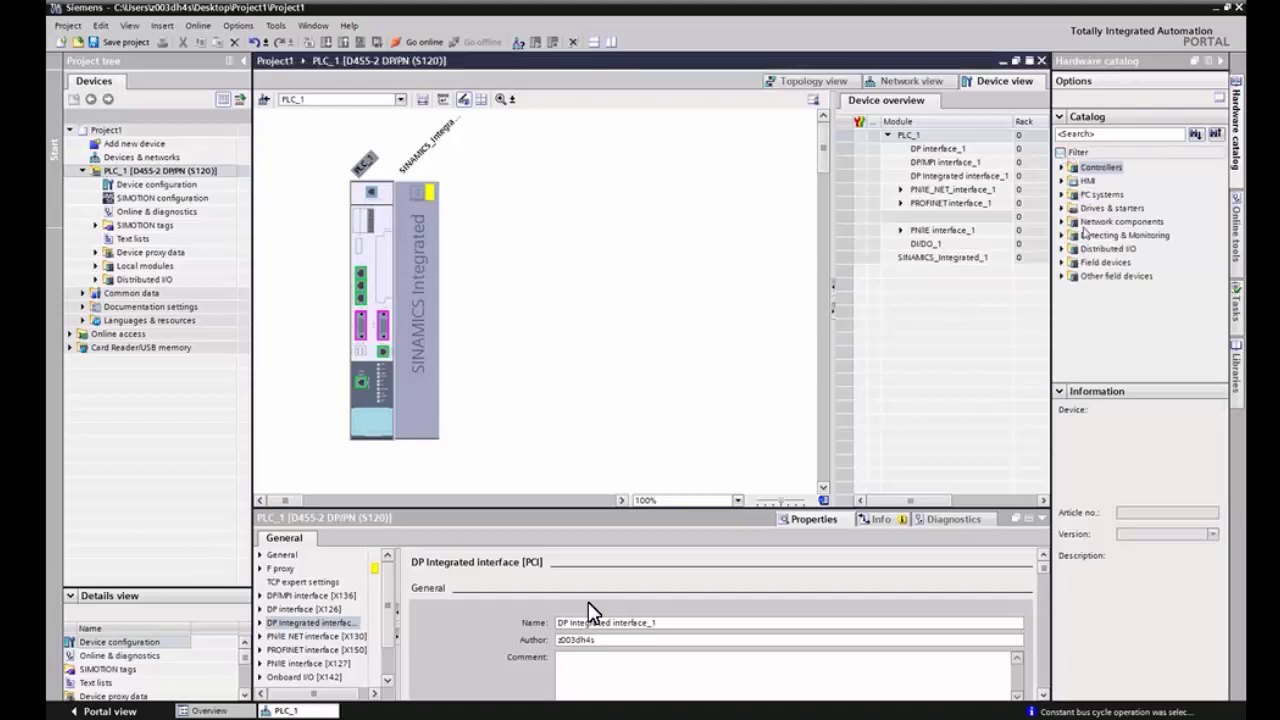
click(1061, 152)
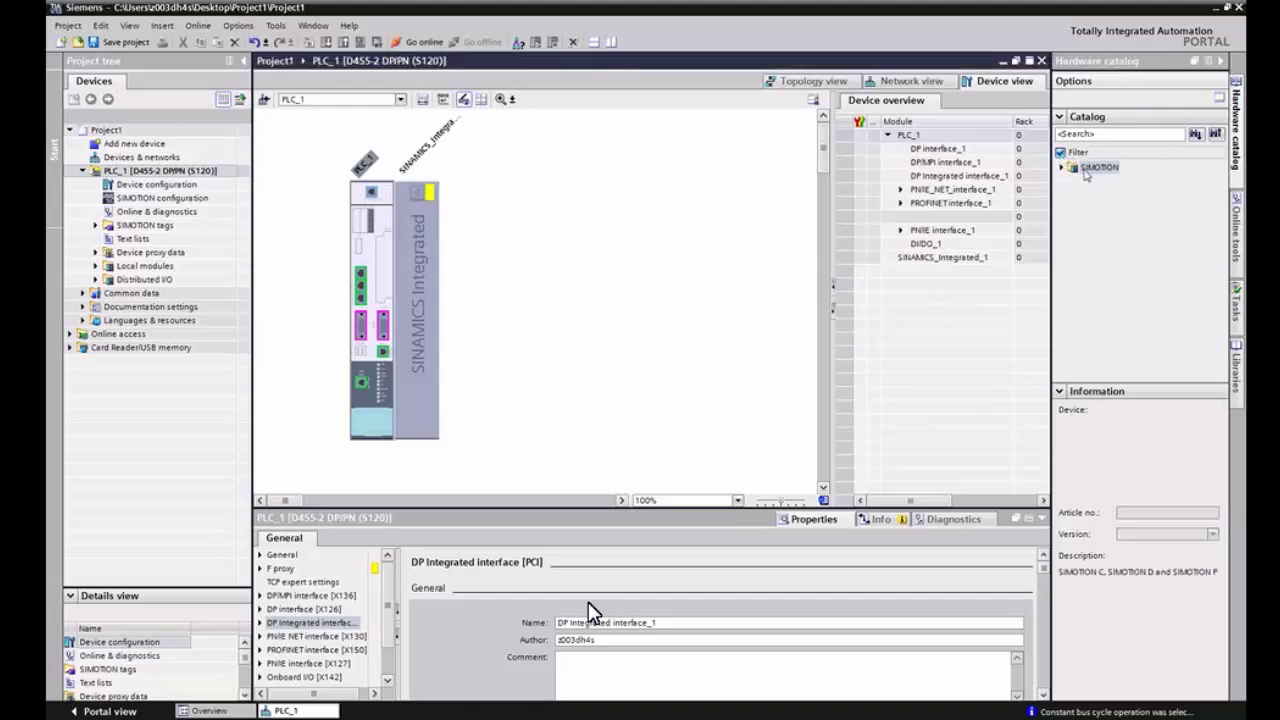
click(1063, 168)
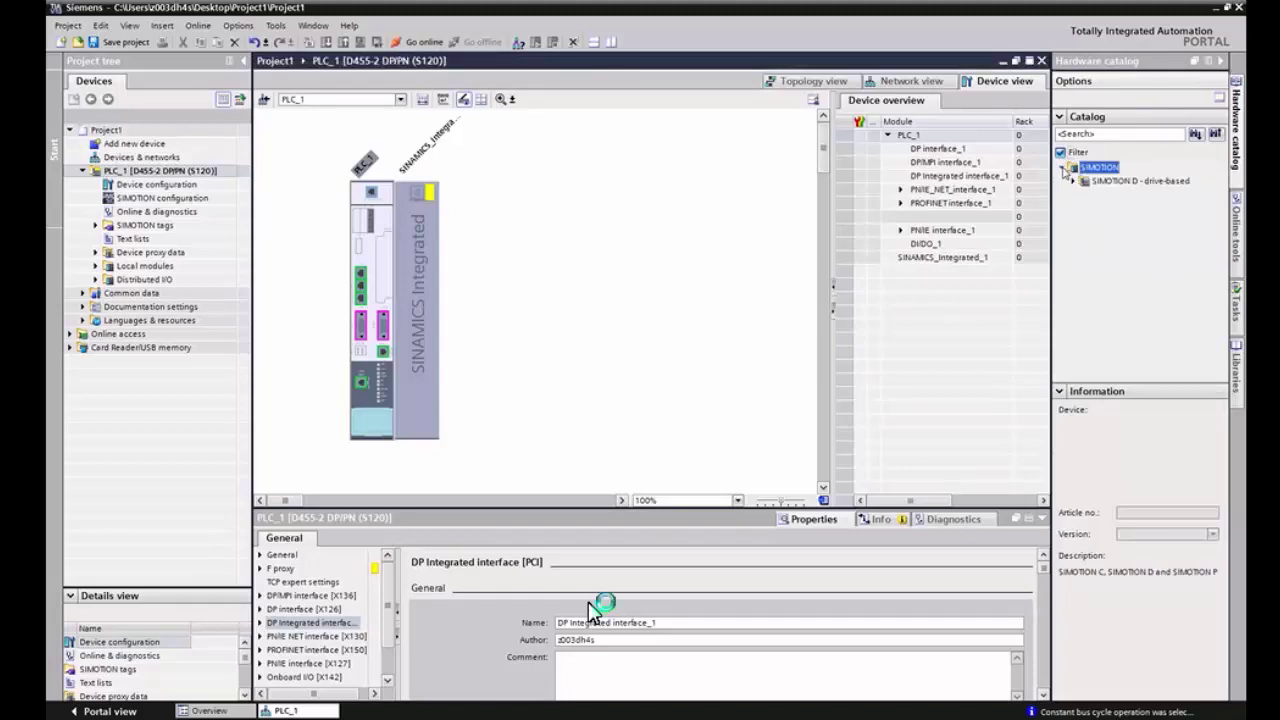
click(1073, 182)
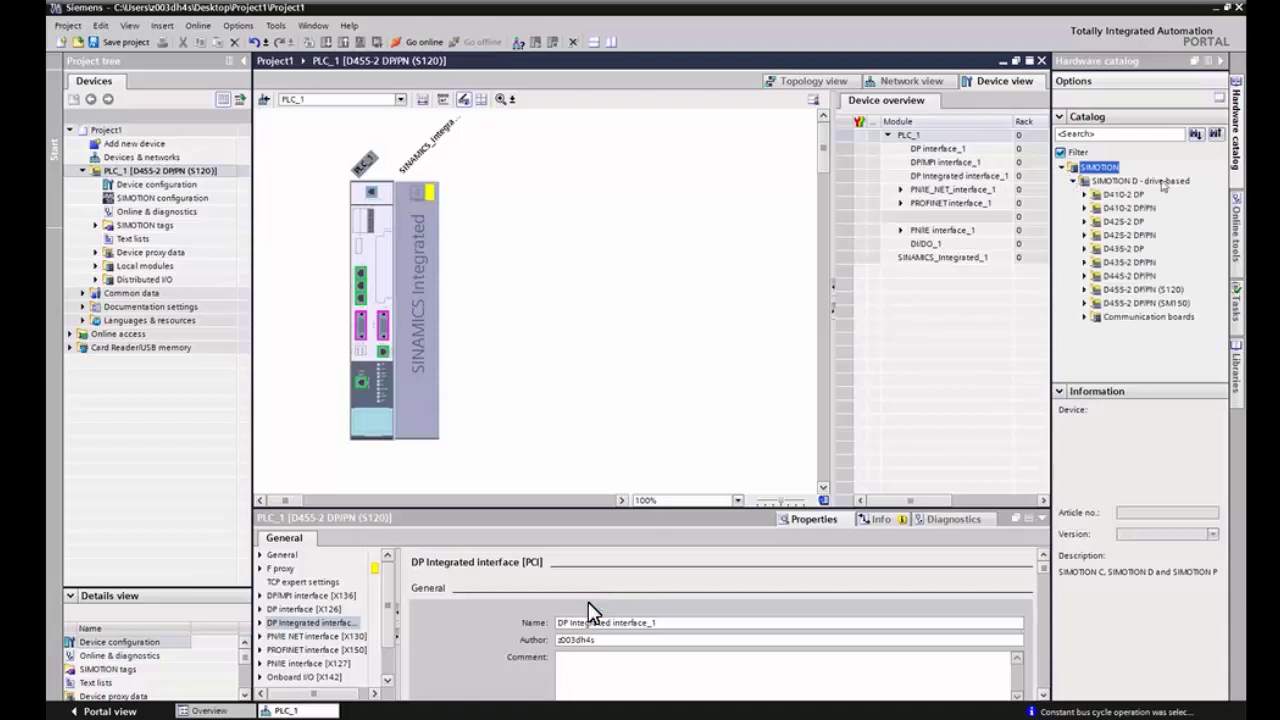
click(1085, 317)
click(1094, 330)
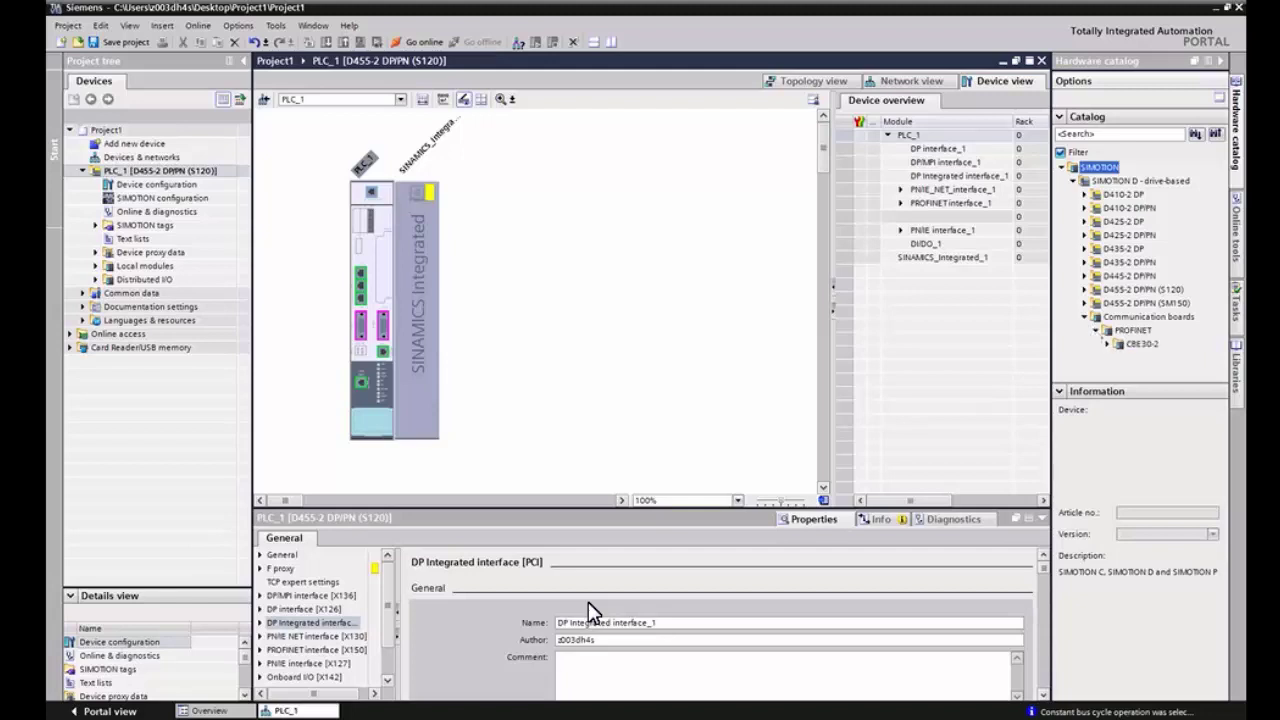
click(1107, 344)
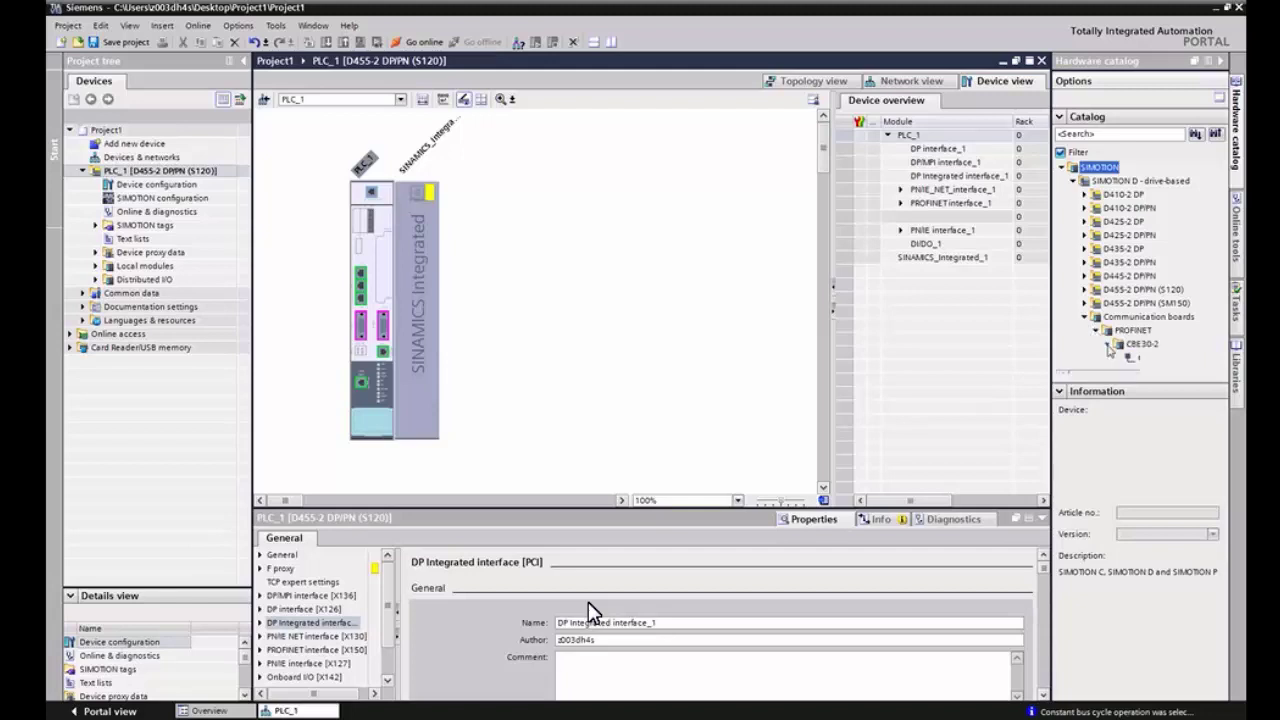
click(1170, 358)
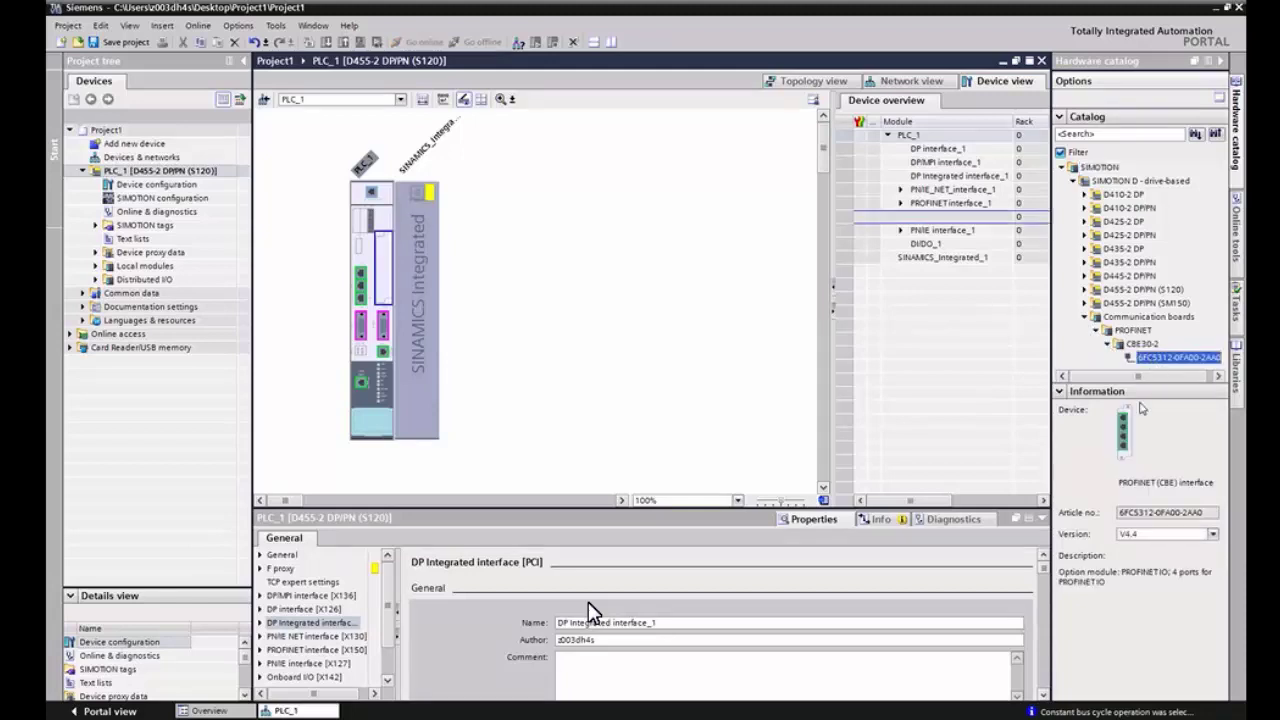
drag(1160, 362, 390, 287)
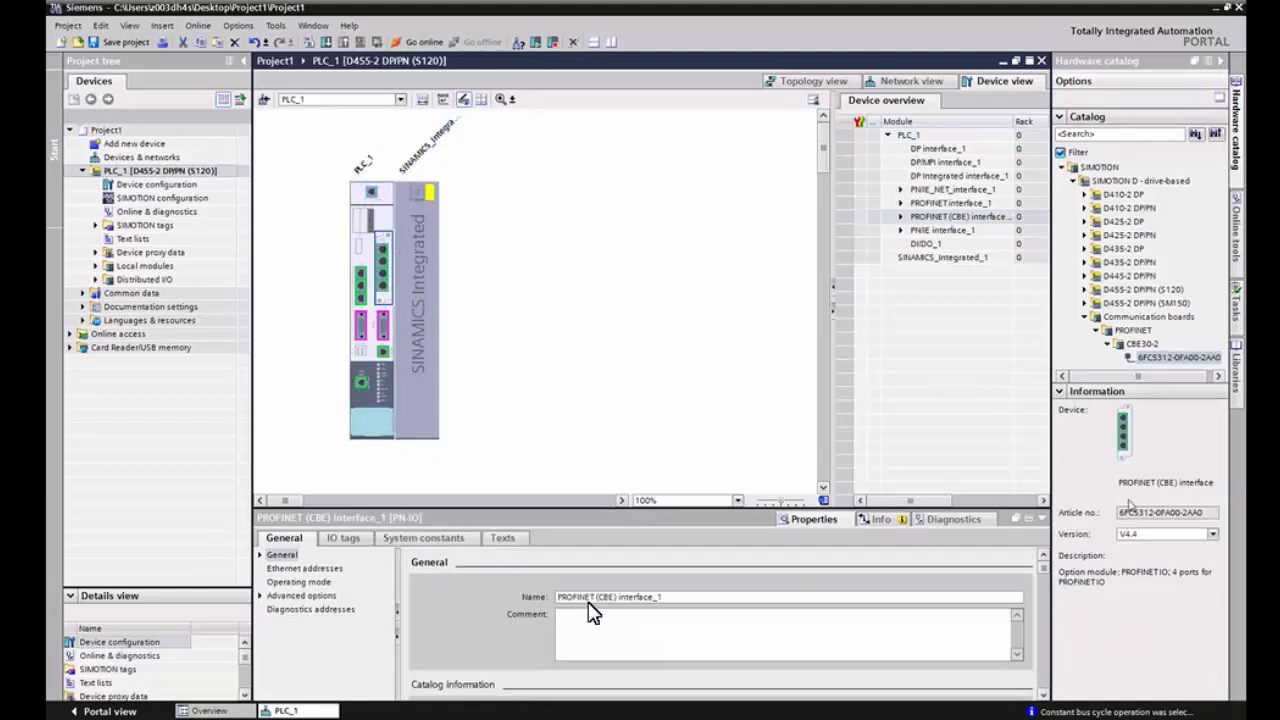
click(1208, 536)
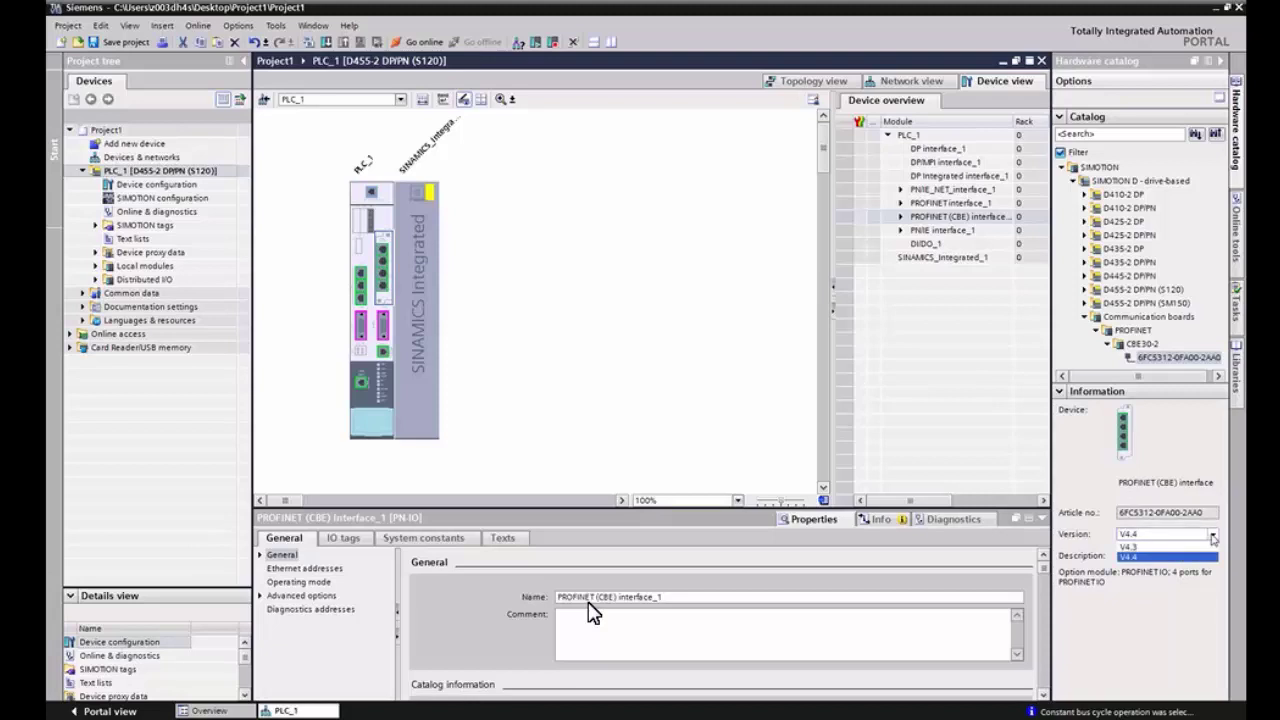
click(1160, 550)
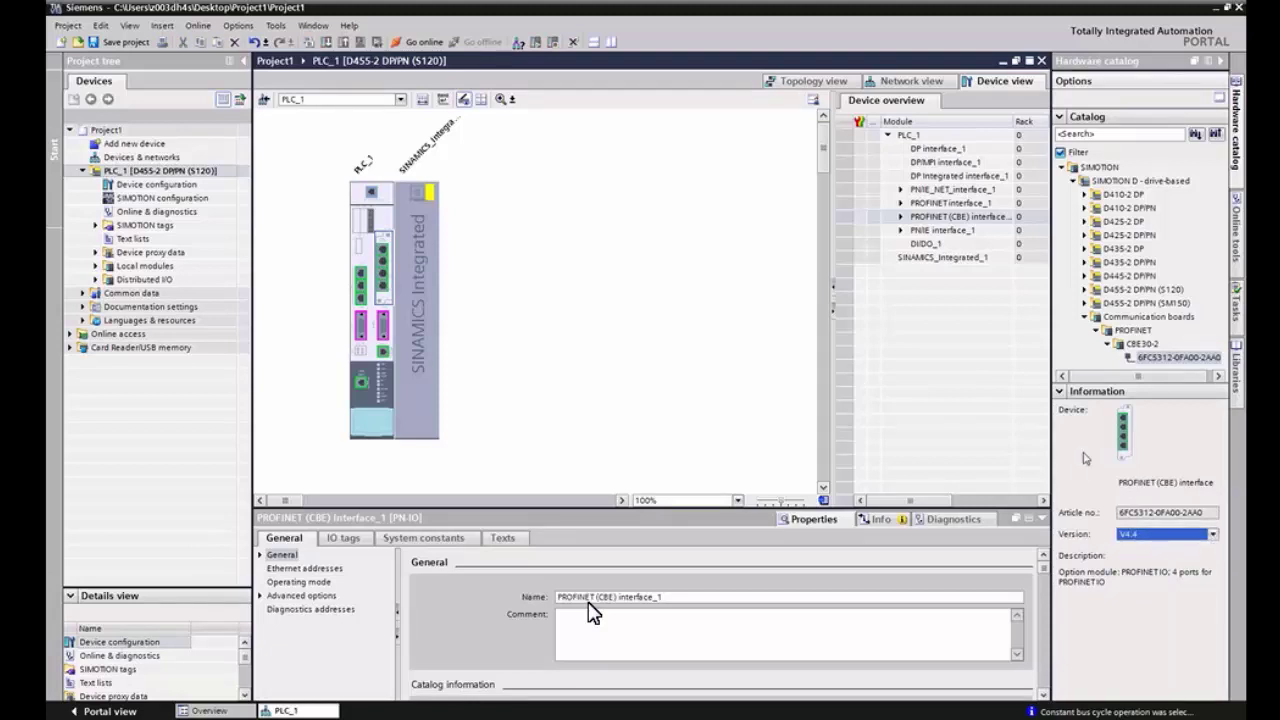
Step: Turn off the catalog filter and browse the SIMOTION D drive-based devices down to the controller extensions
click(1085, 317)
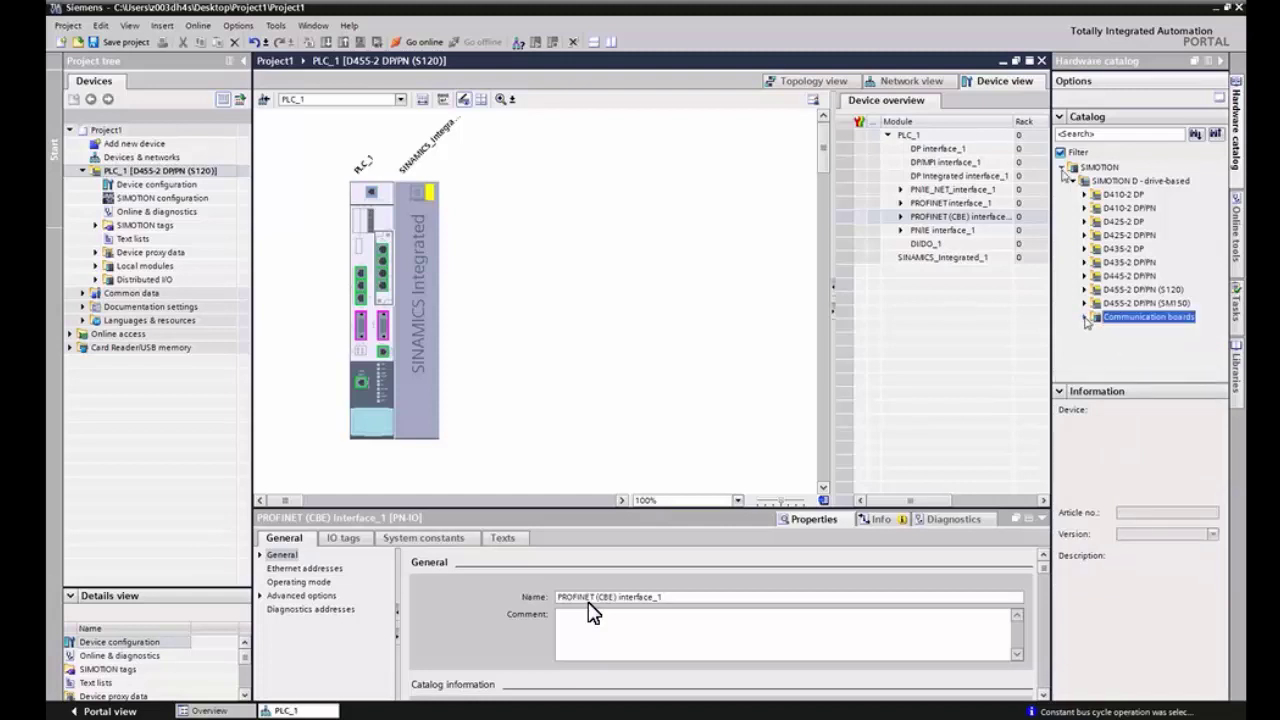
click(1061, 152)
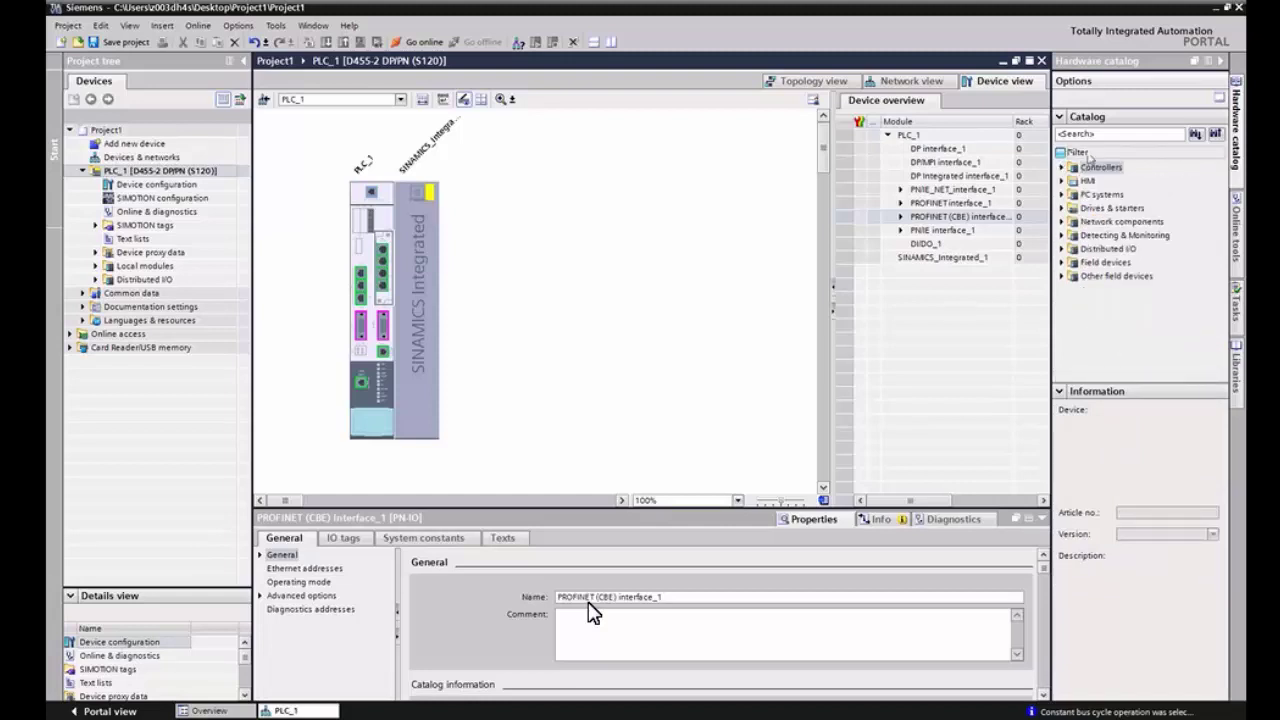
double_click(1066, 169)
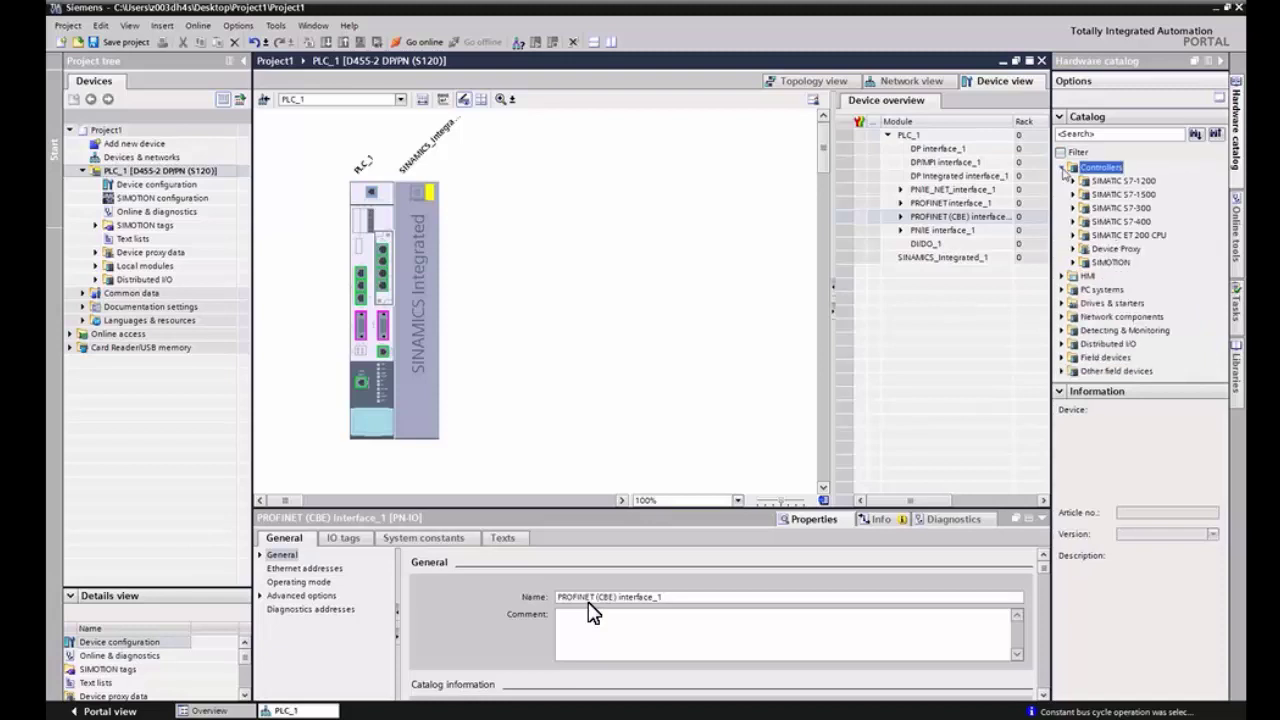
double_click(1094, 263)
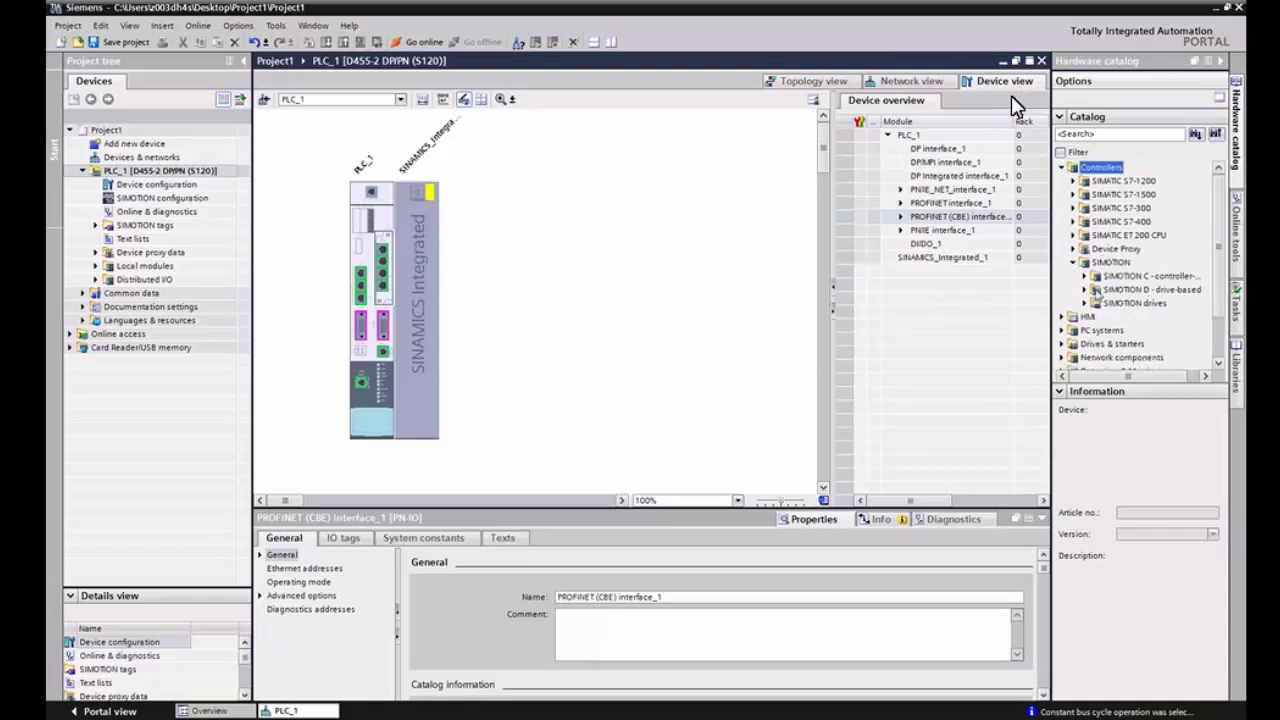
double_click(1094, 289)
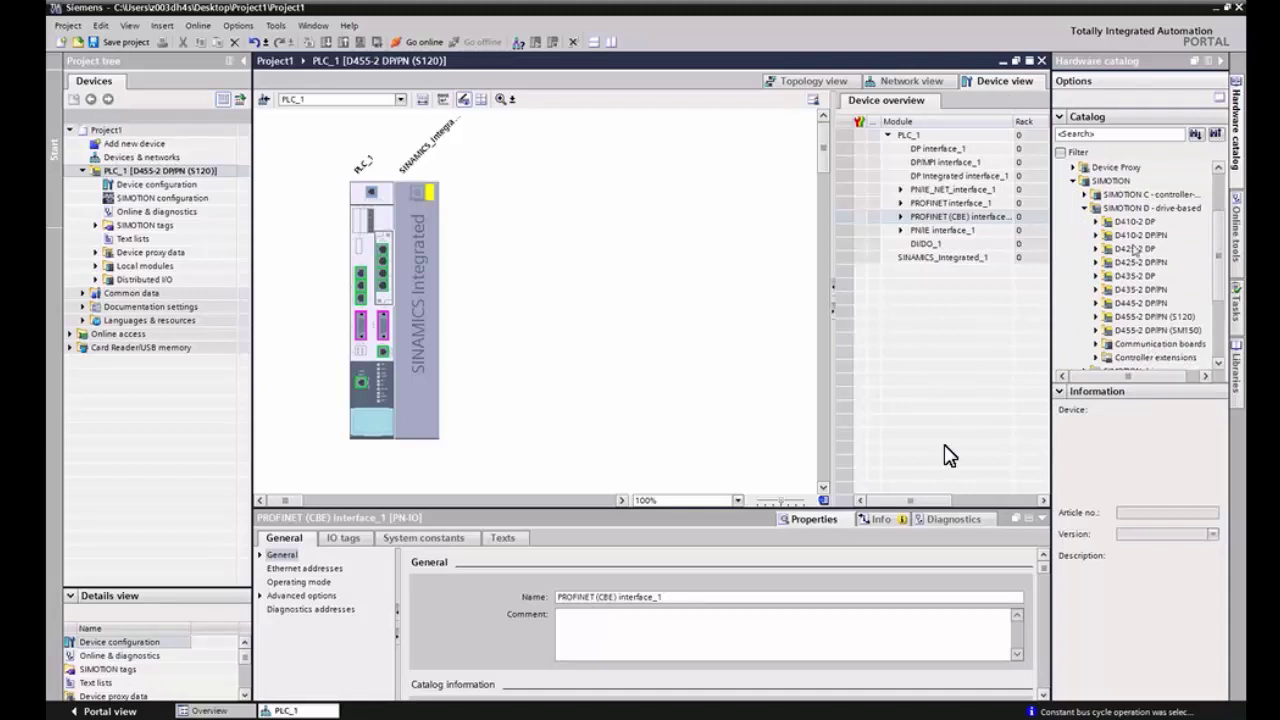
double_click(1110, 357)
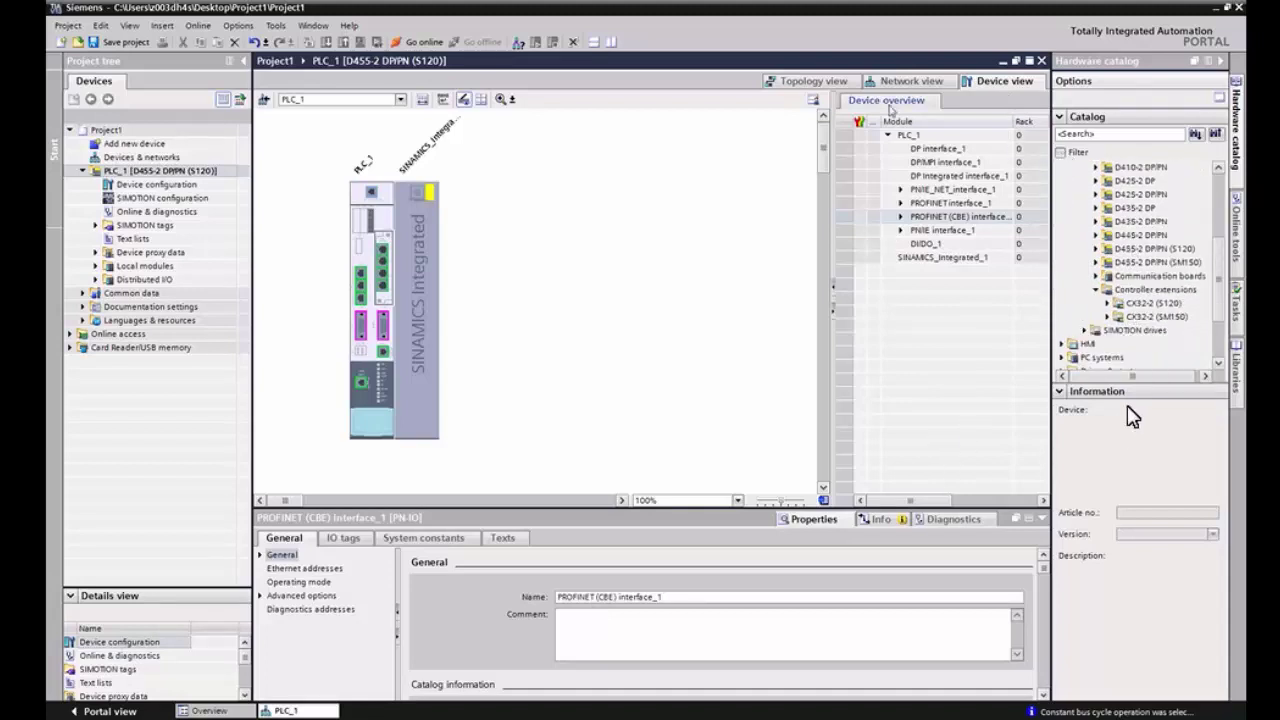
Step: Show the project in the network view and expand the SIMOTION drives among the catalog's controllers
click(853, 82)
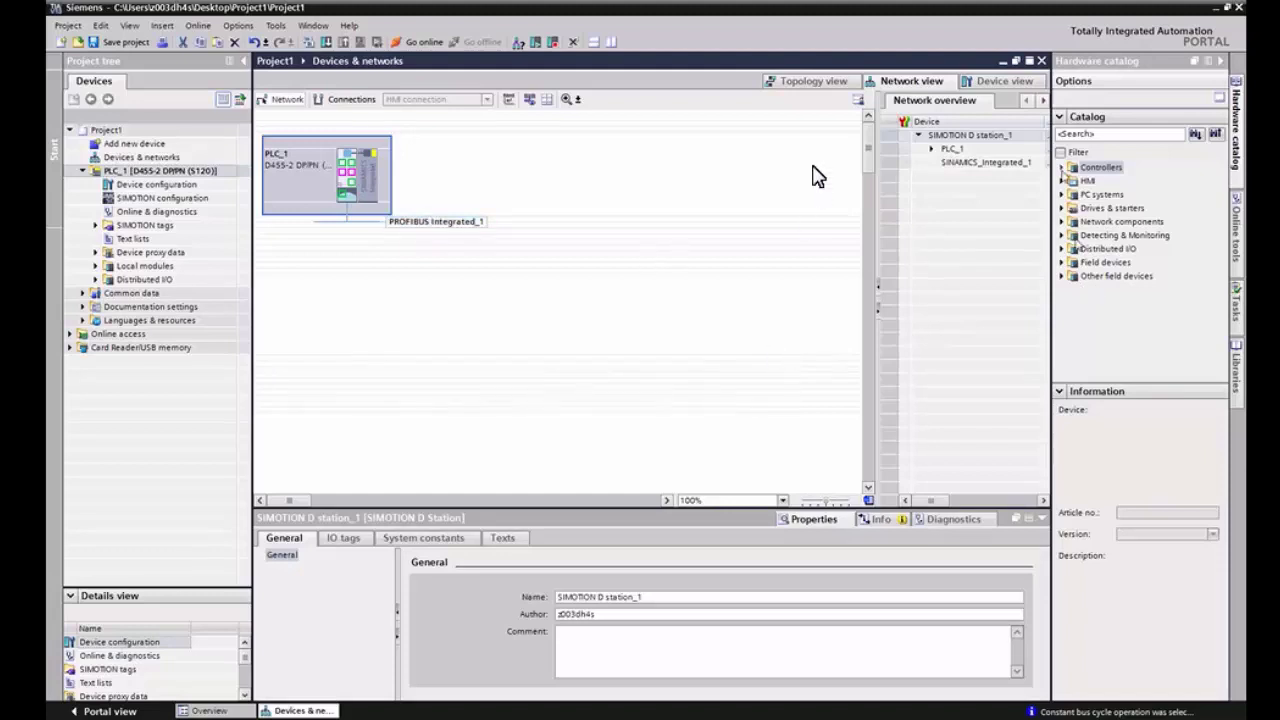
double_click(1100, 167)
click(1075, 263)
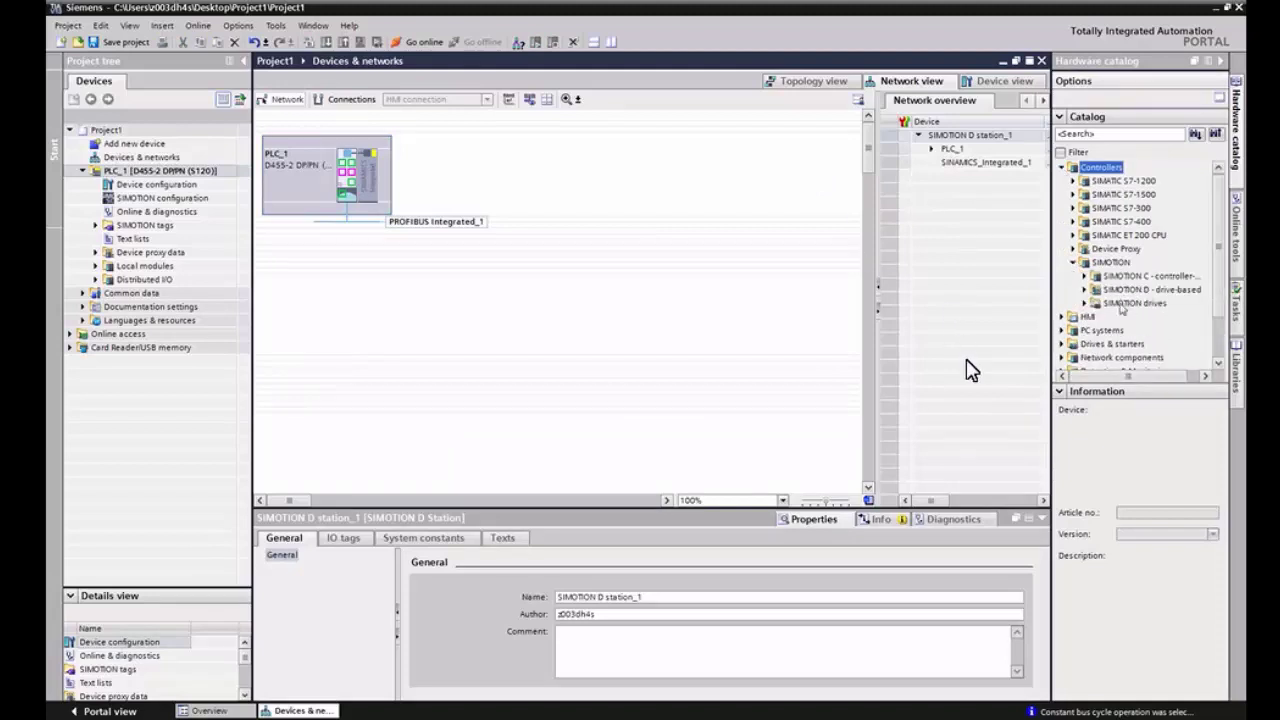
click(1085, 304)
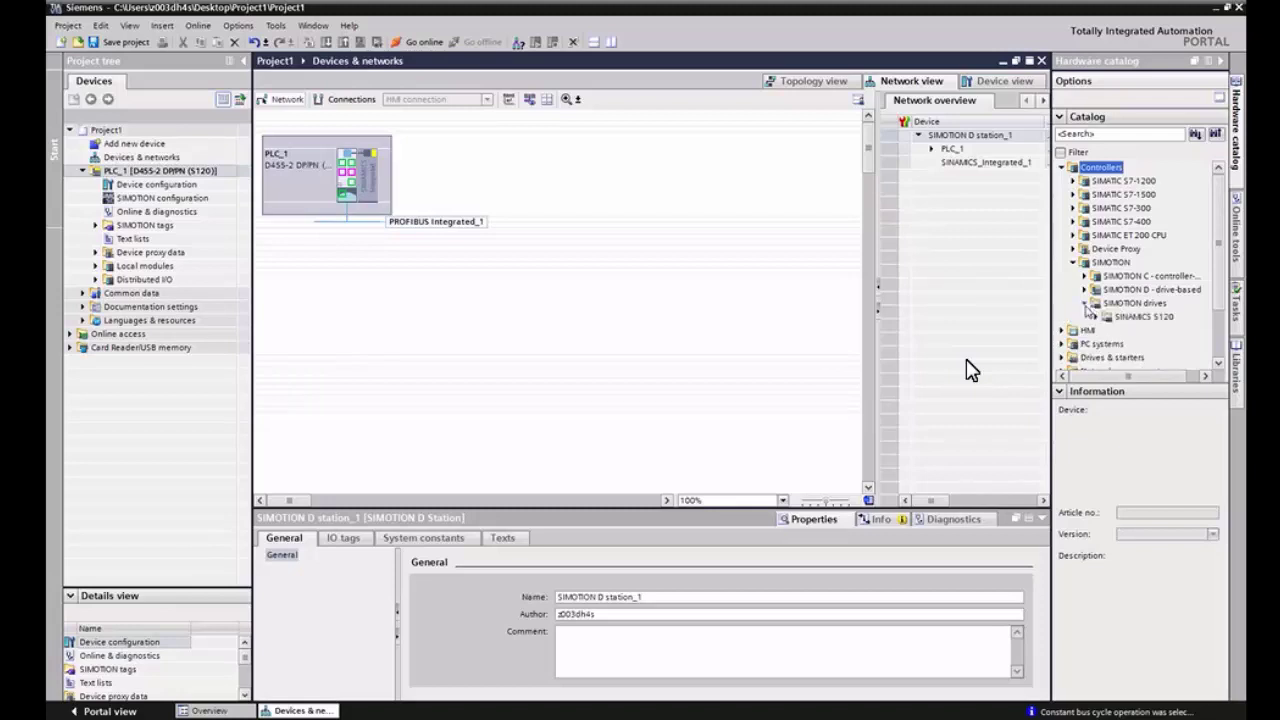